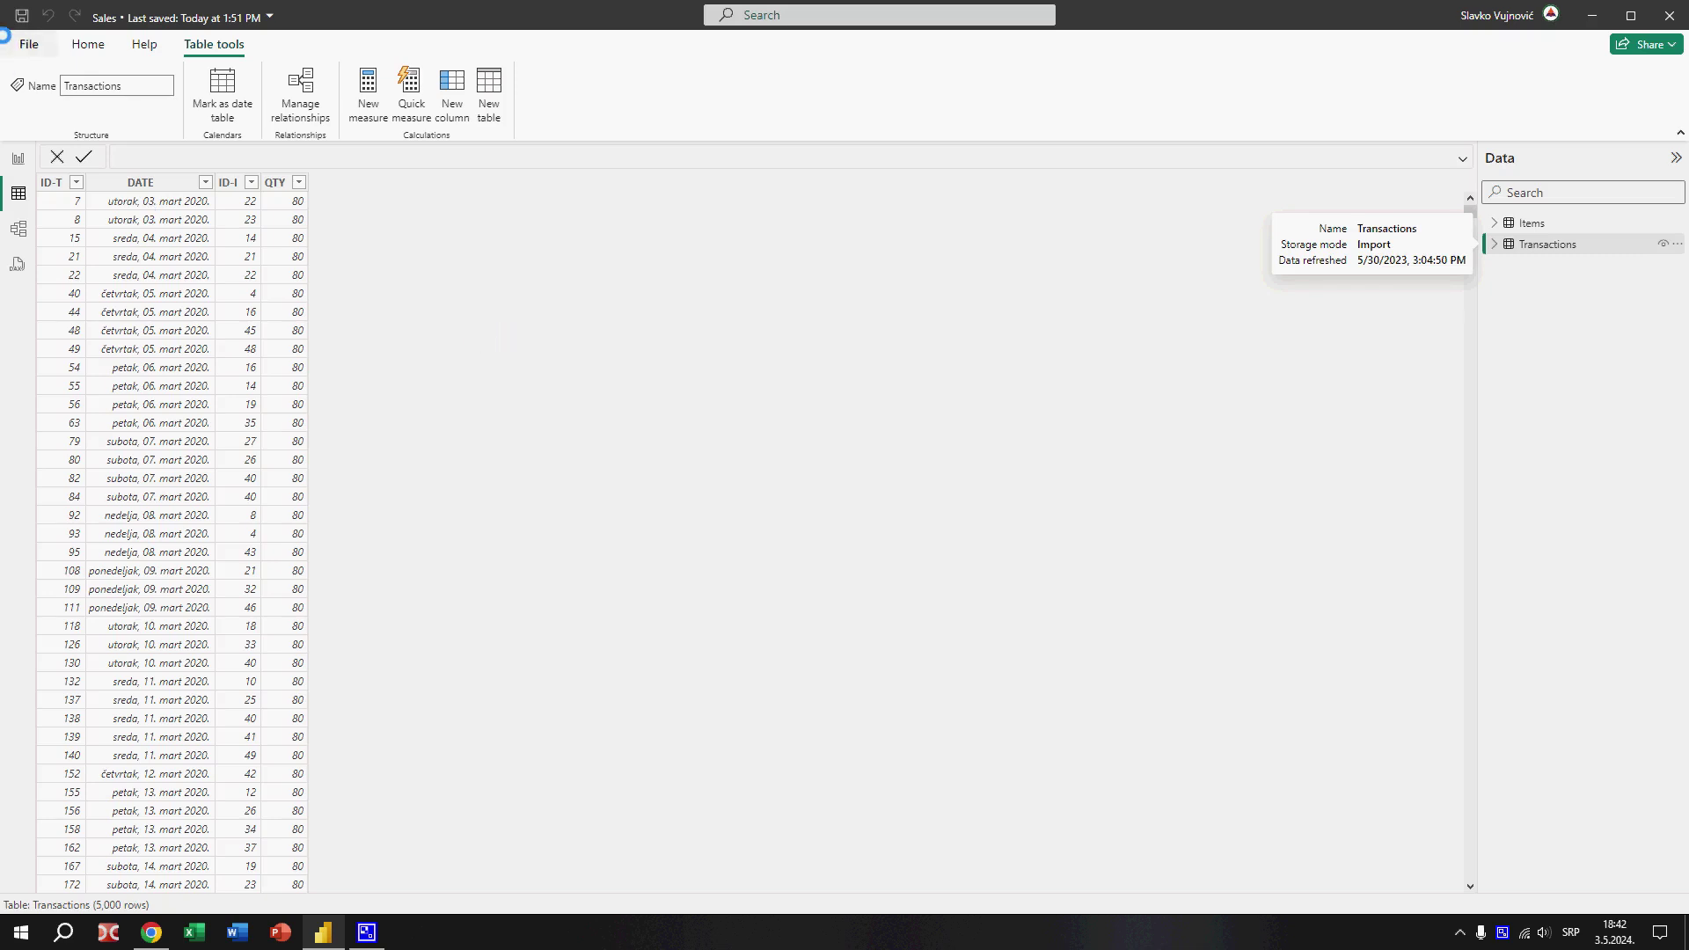
- Review the preview features in the global options and close the dialog without changes
left_click(32, 44)
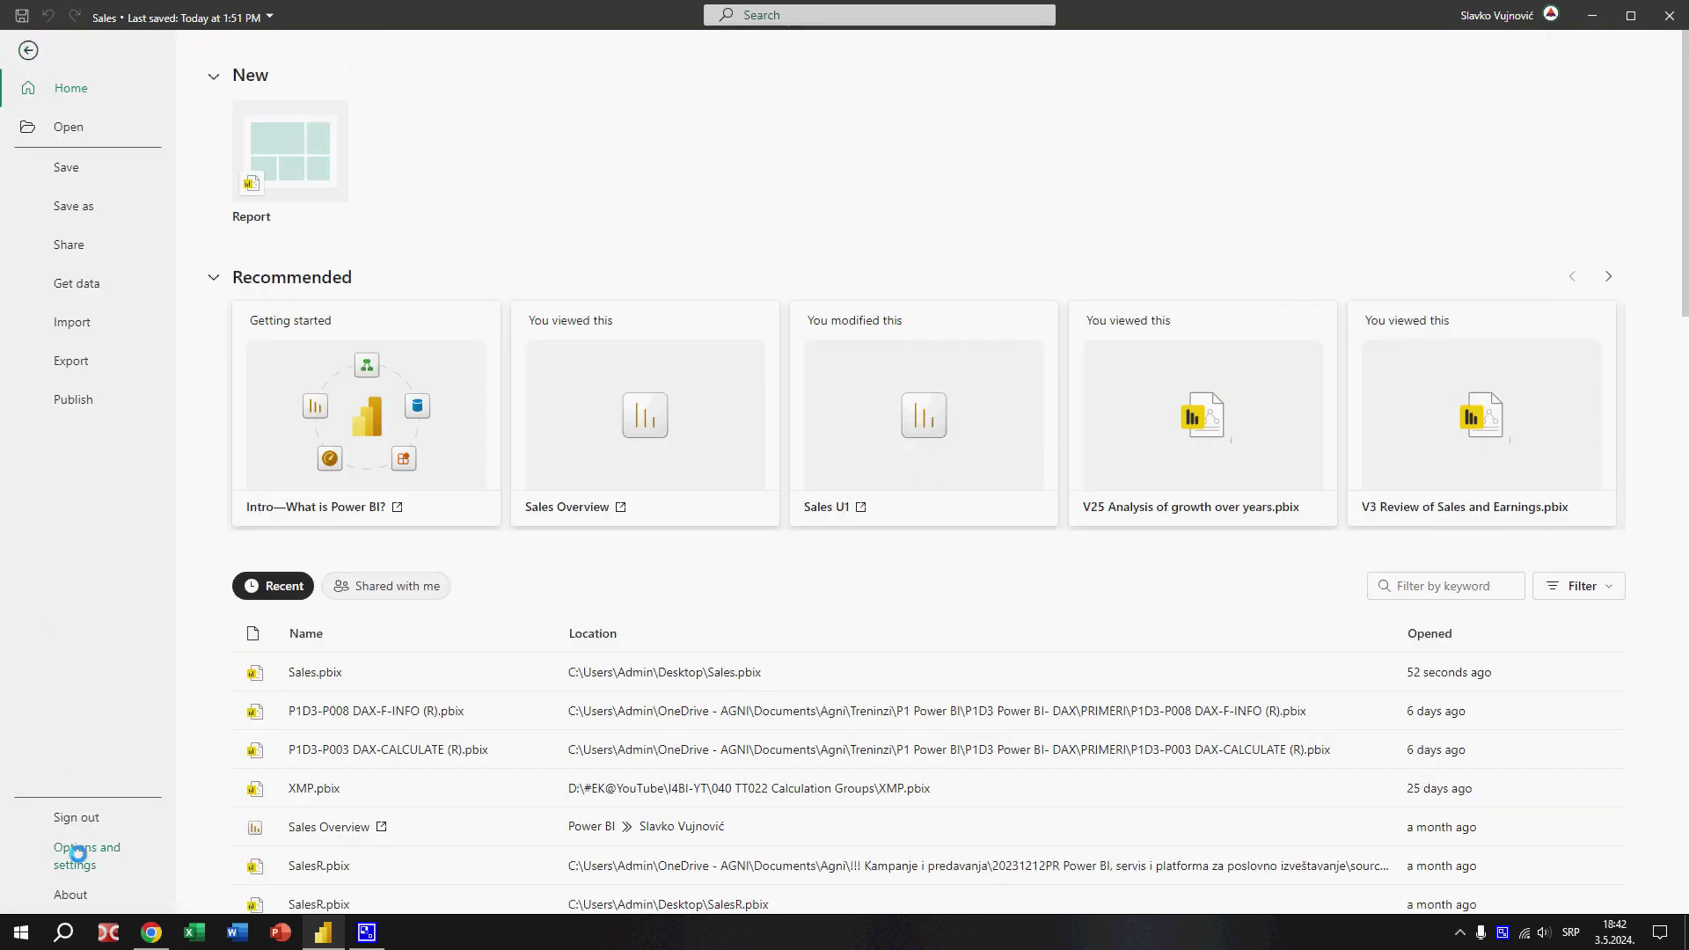
left_click(77, 853)
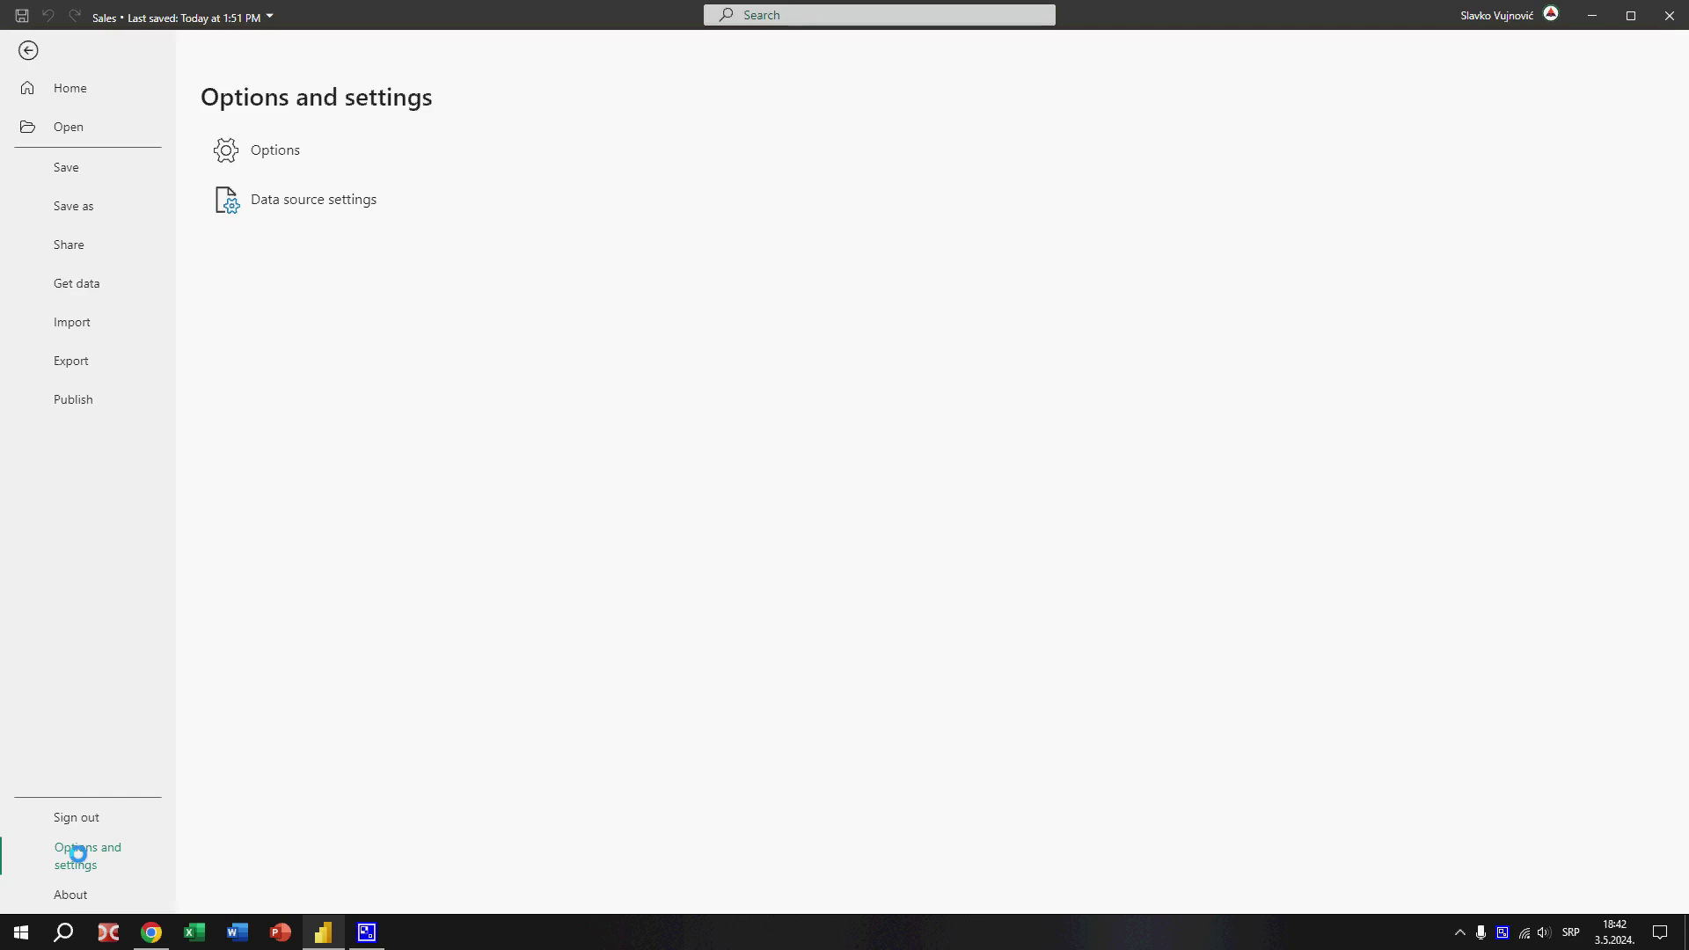
left_click(287, 143)
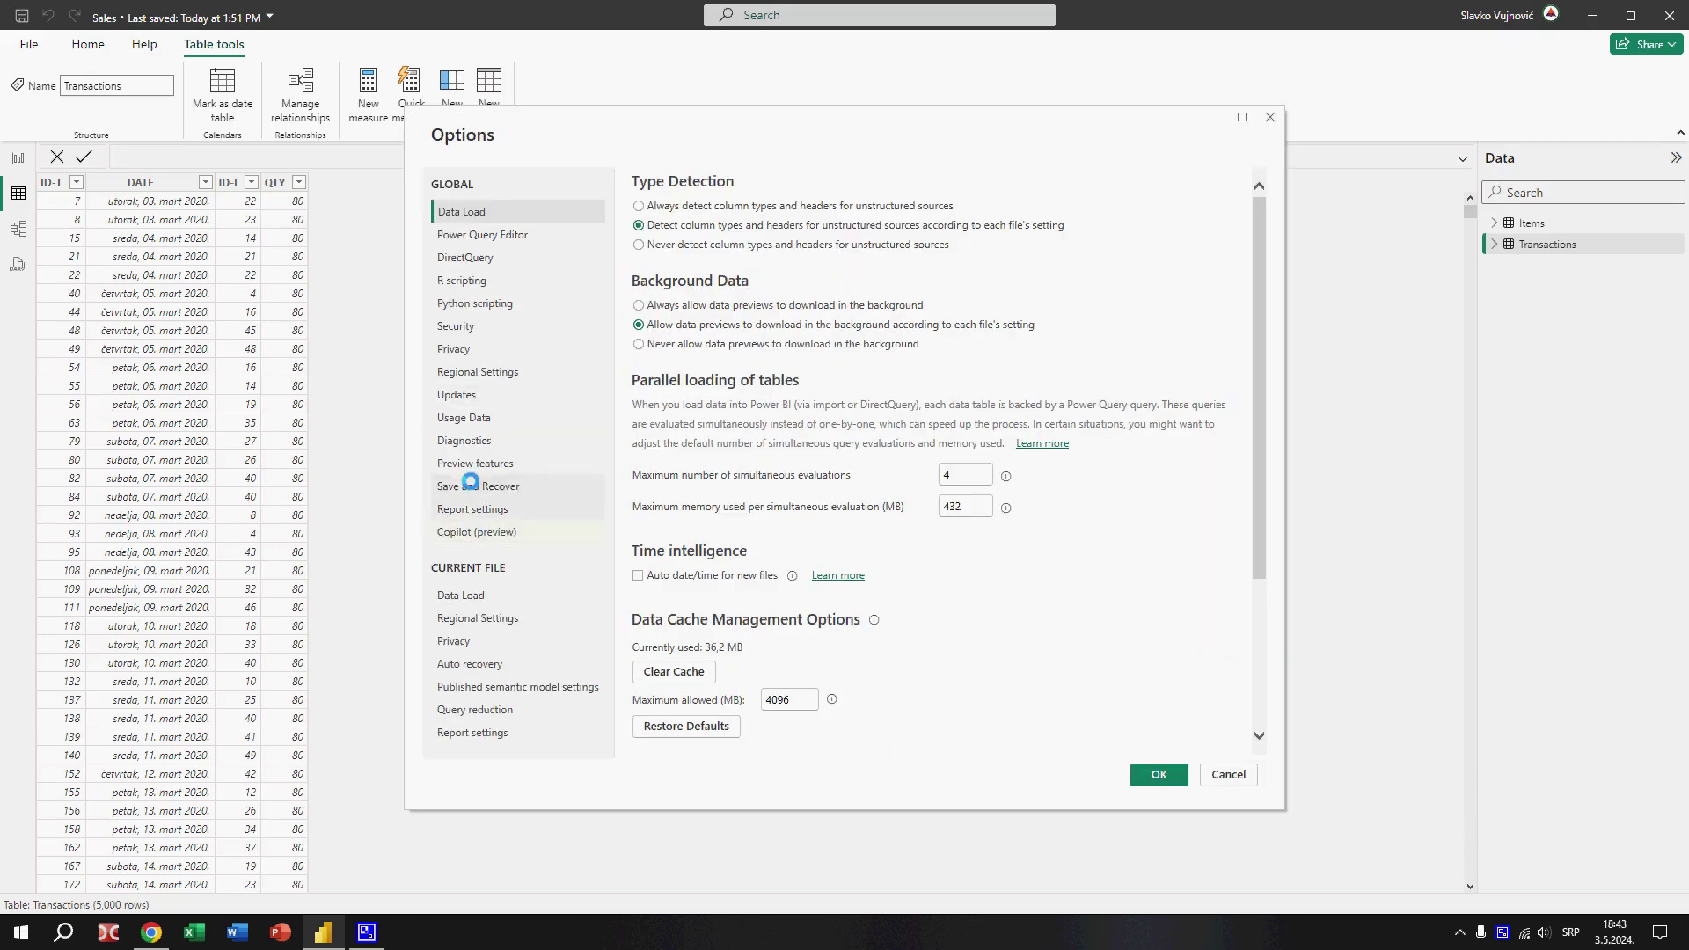
left_click(472, 464)
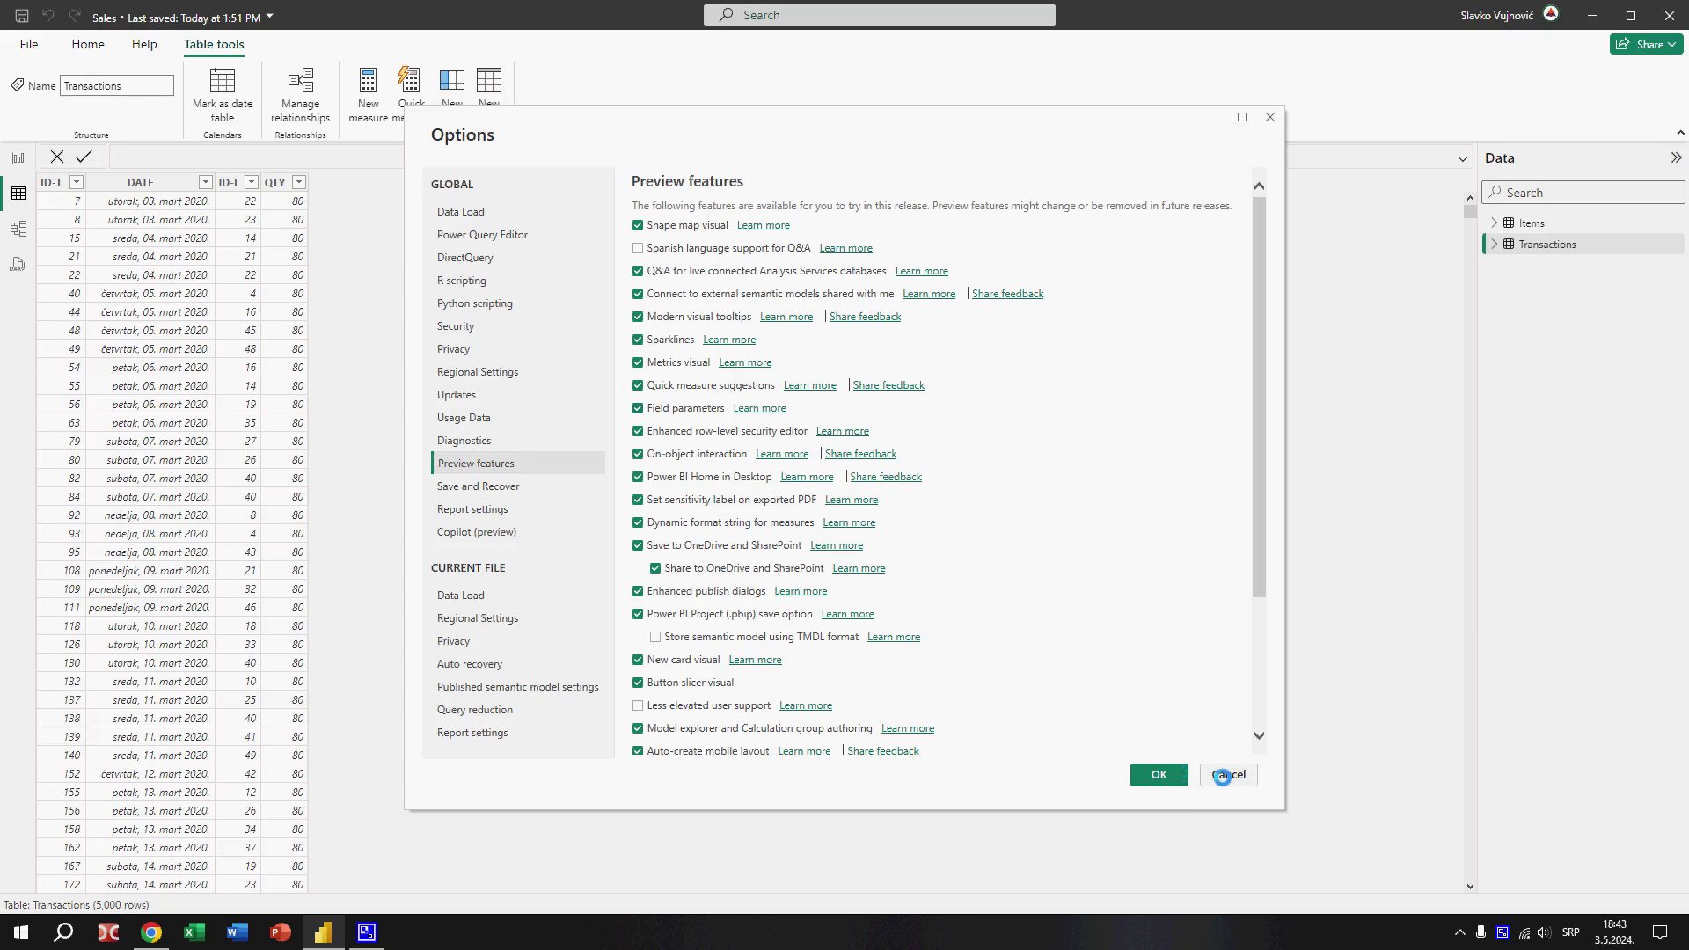
left_click(1221, 777)
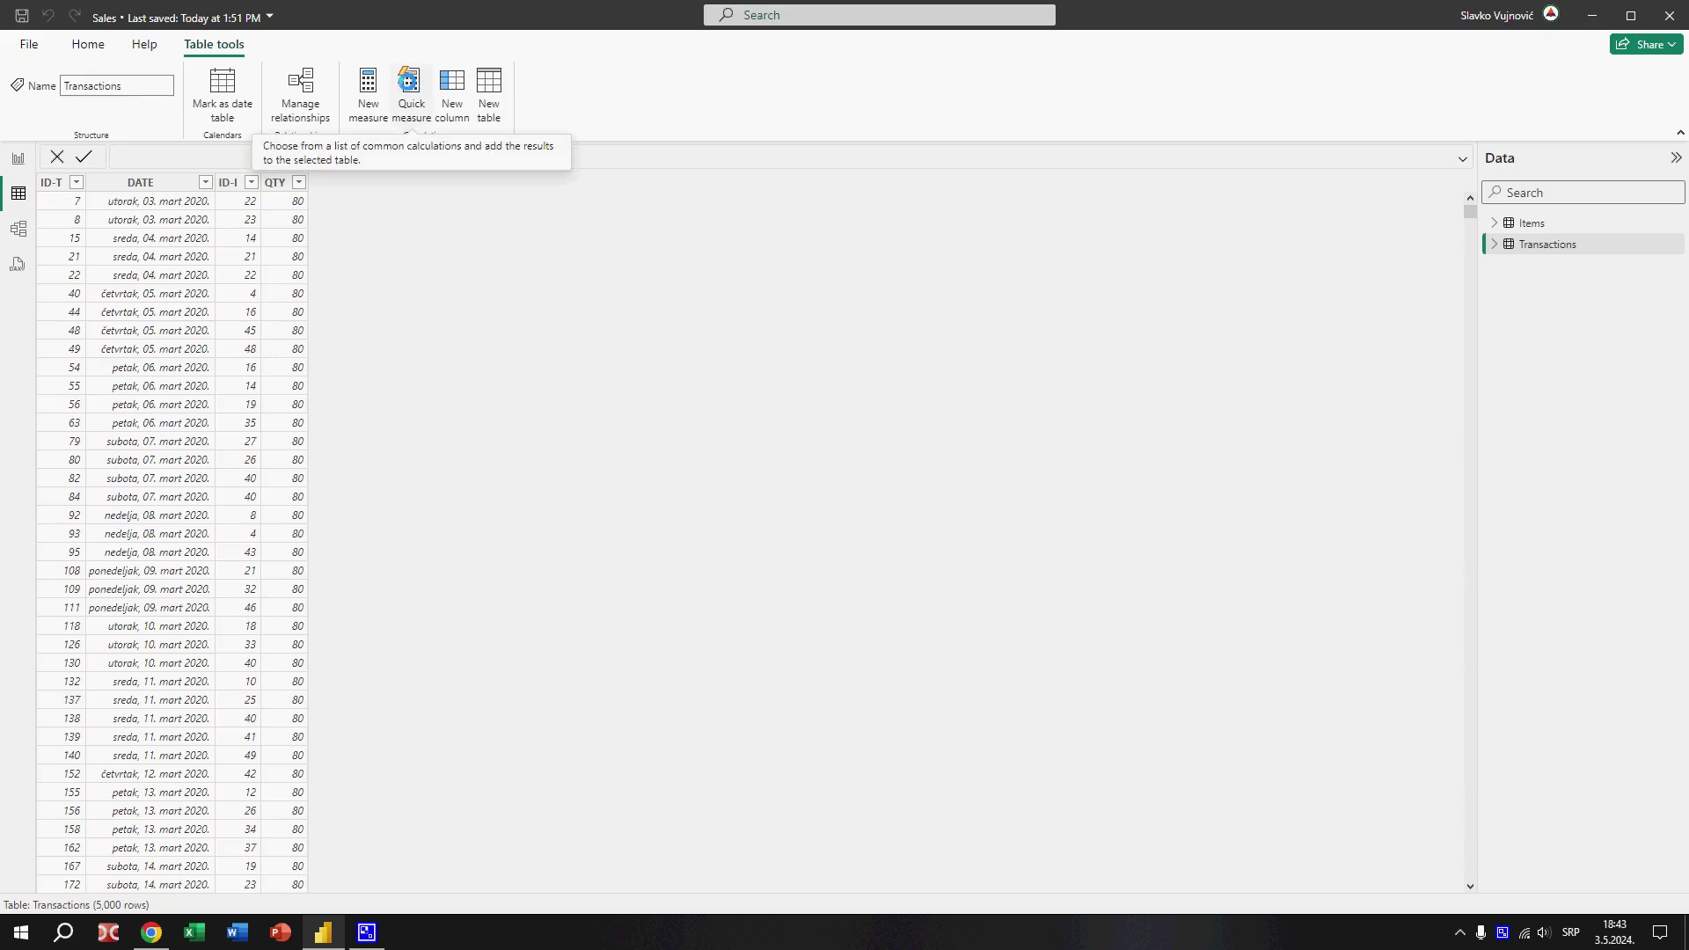
- Look over the predefined quick measure calculations and switch to the Copilot suggestions
left_click(407, 82)
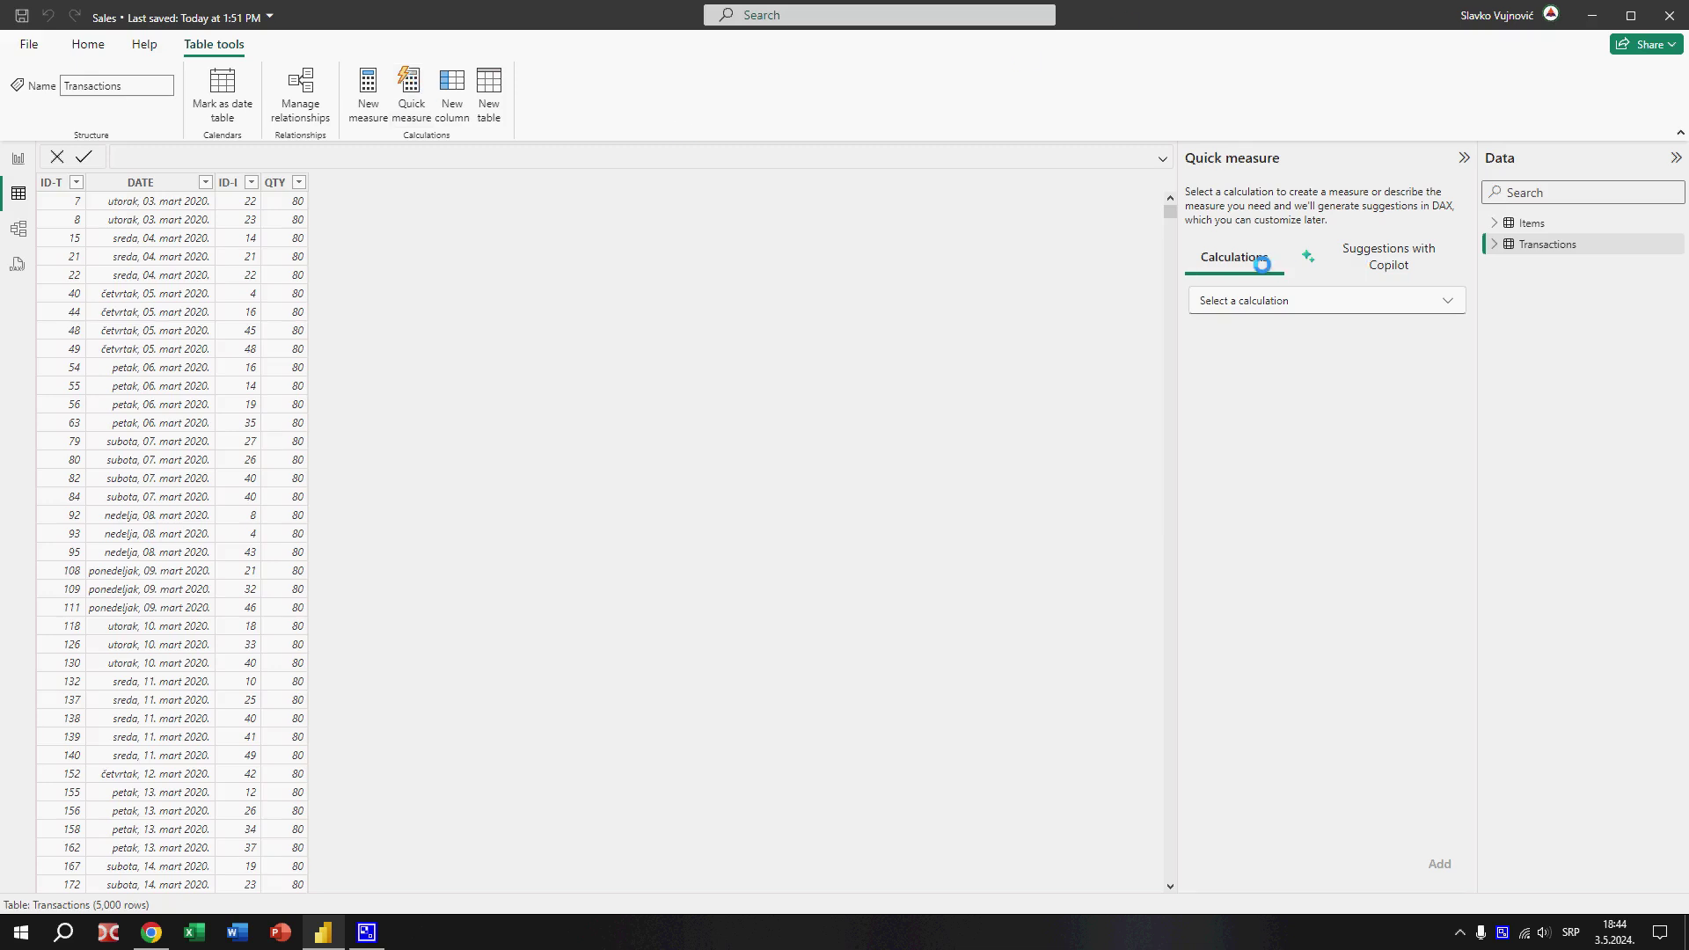
left_click(1277, 295)
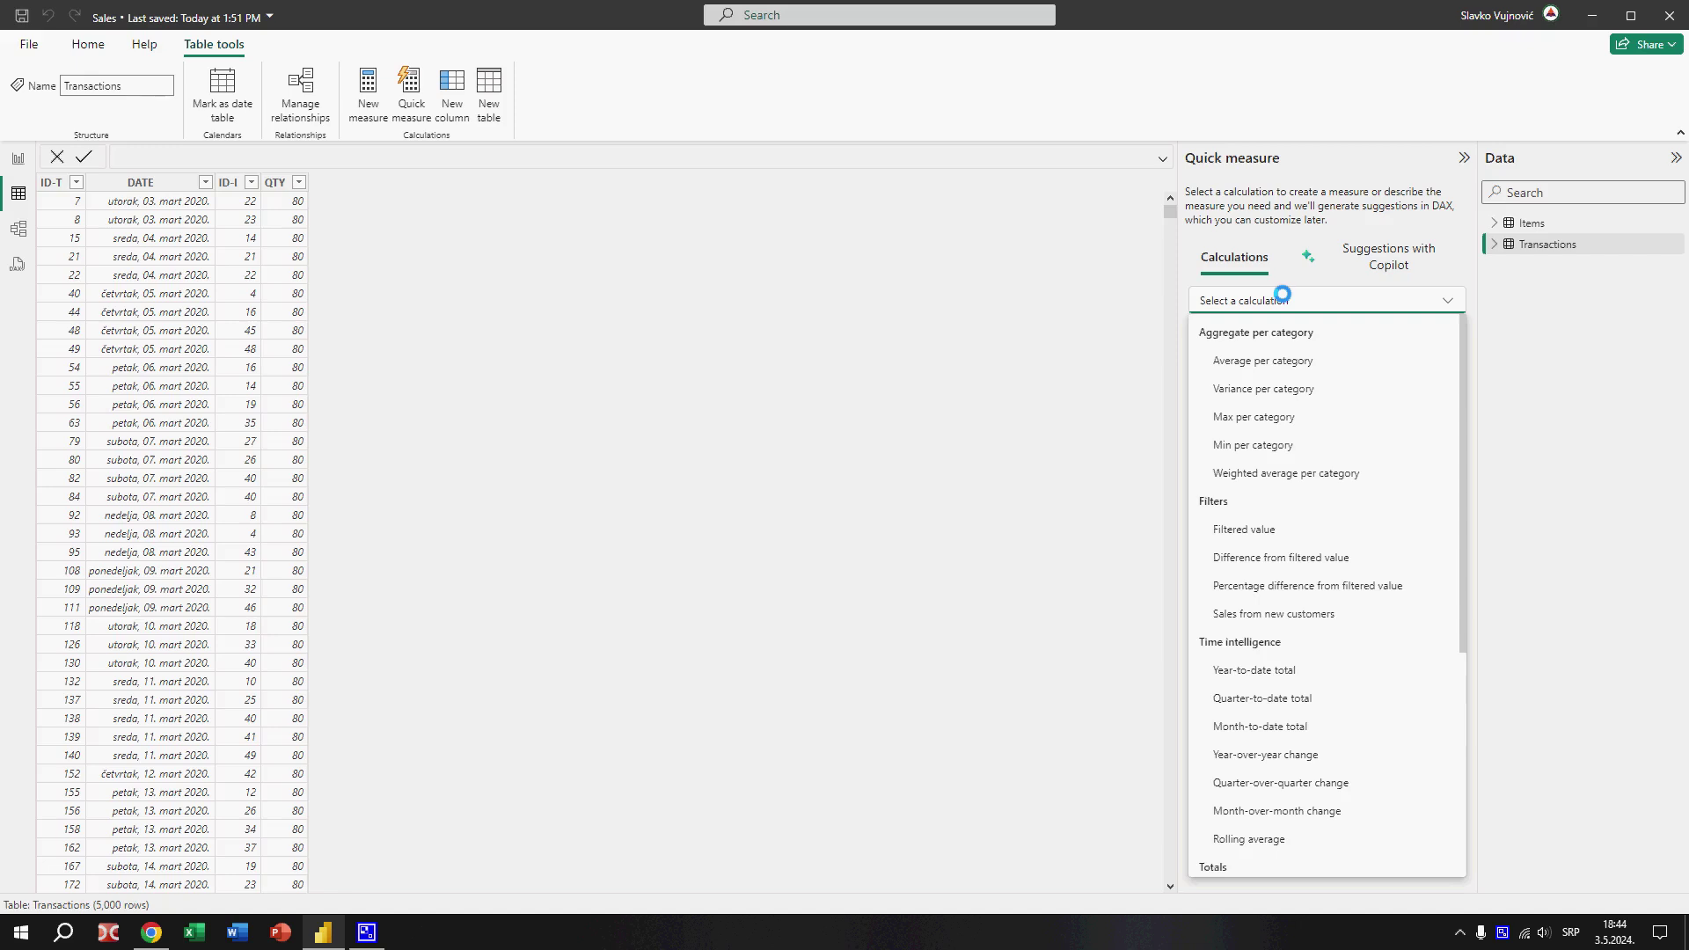
left_click(1391, 254)
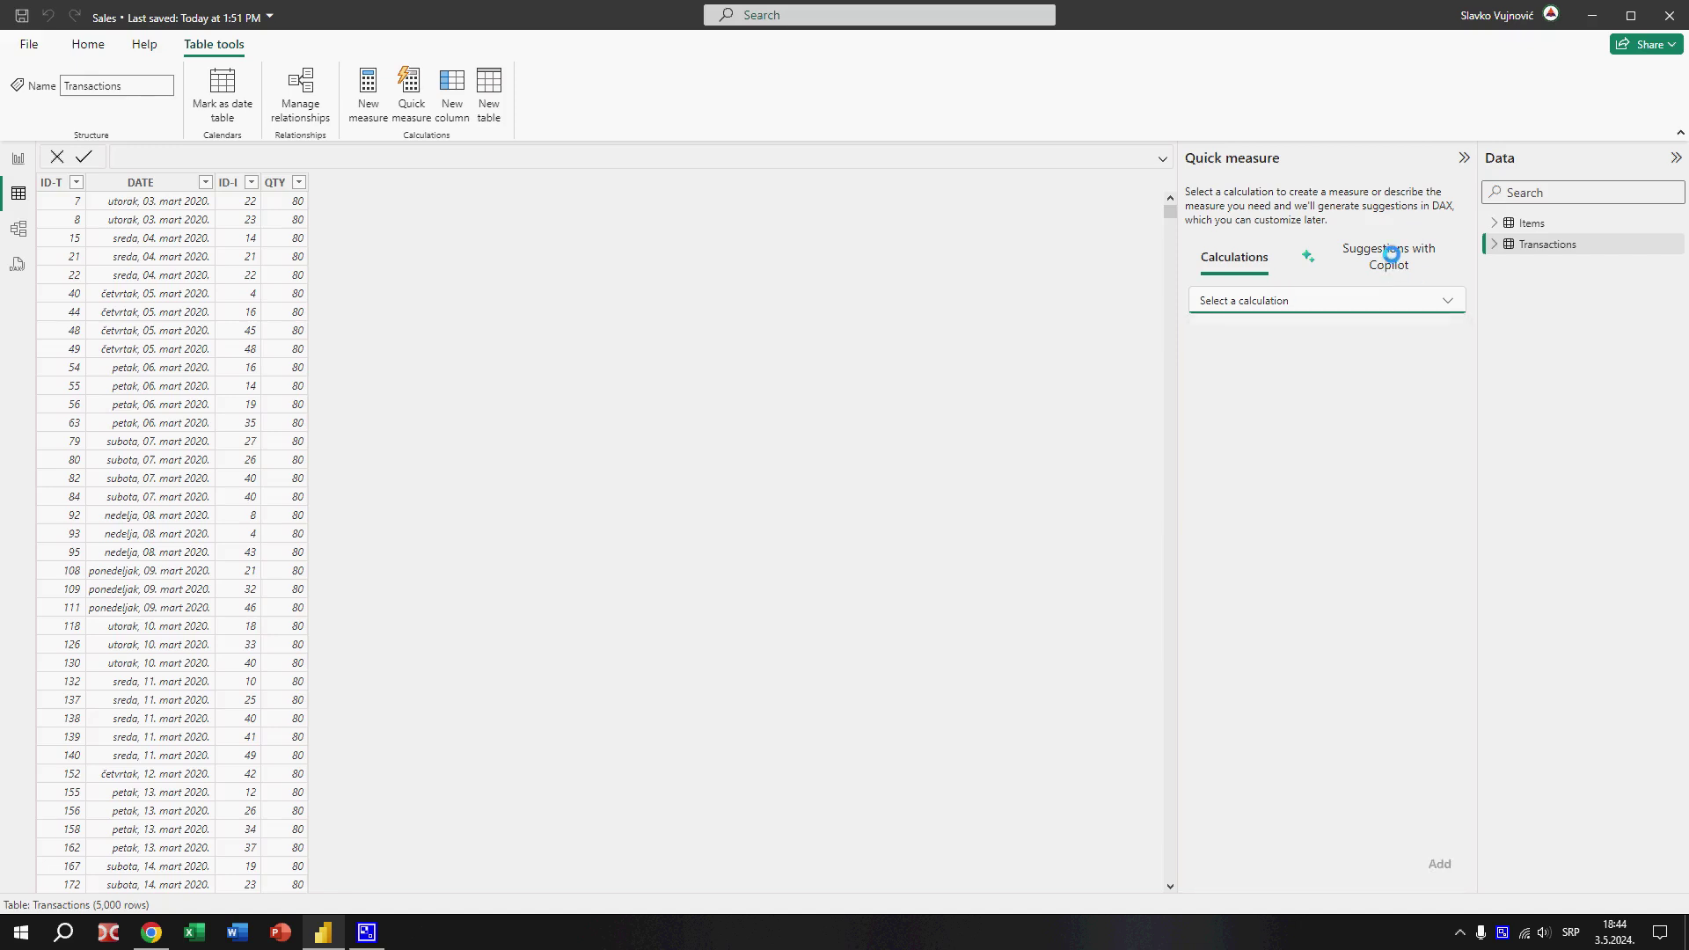
left_click(1390, 254)
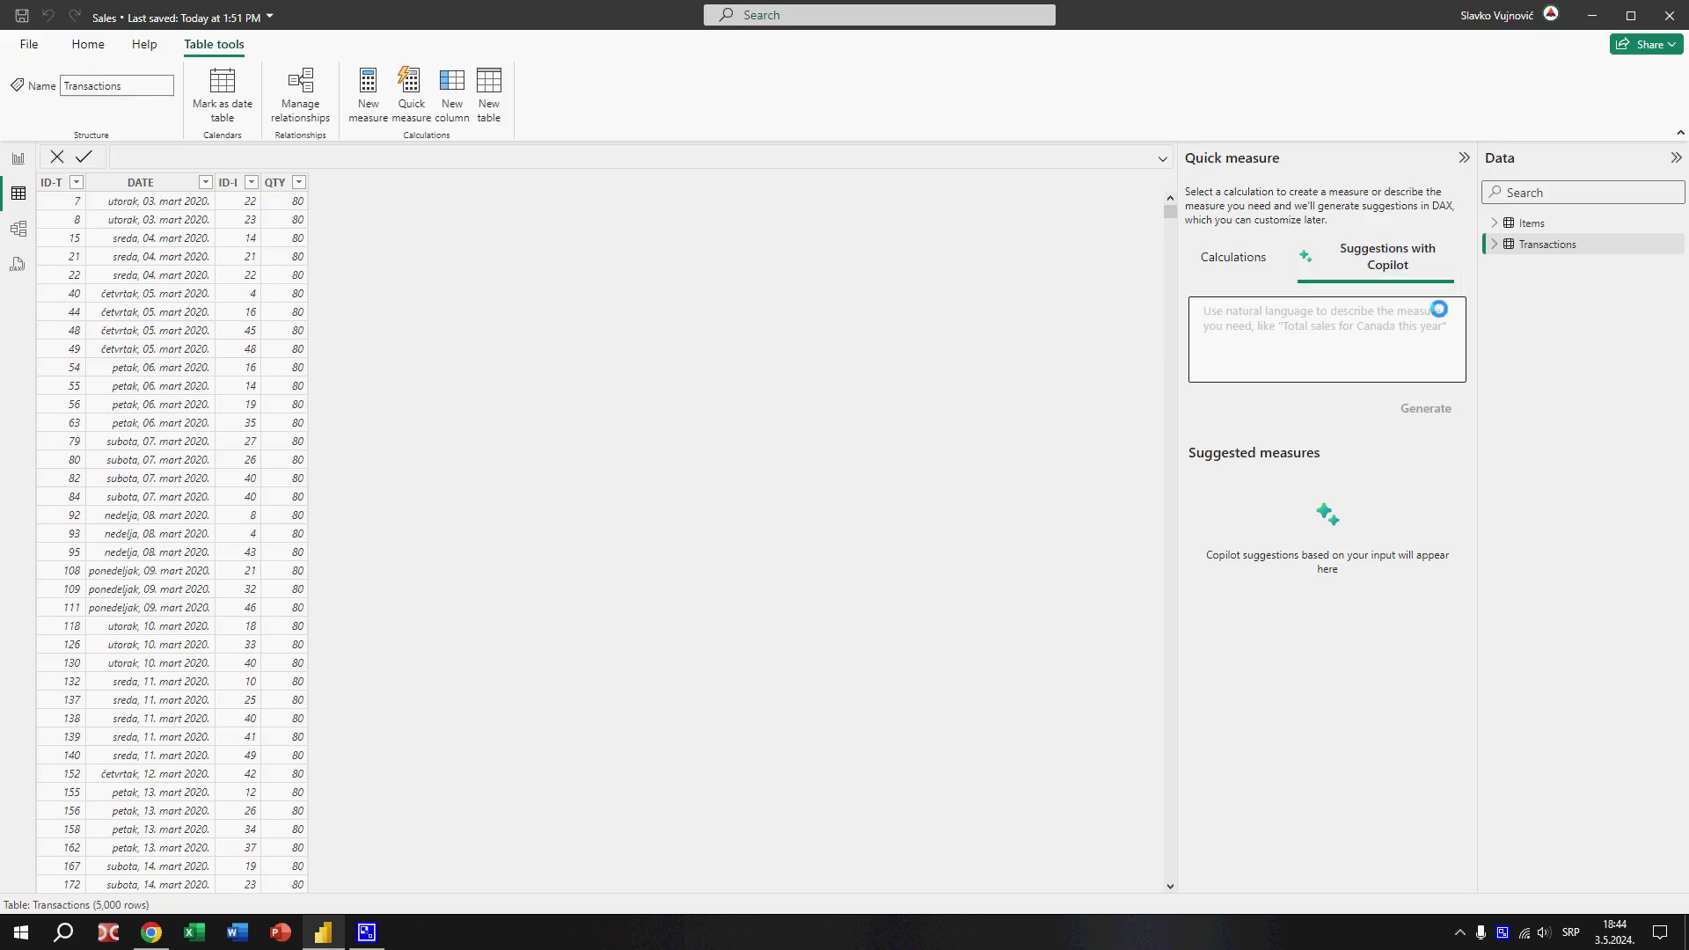
- Generate Copilot measure suggestions from the description "Calculate Sales Revenue"
left_click(1304, 304)
type("Cal")
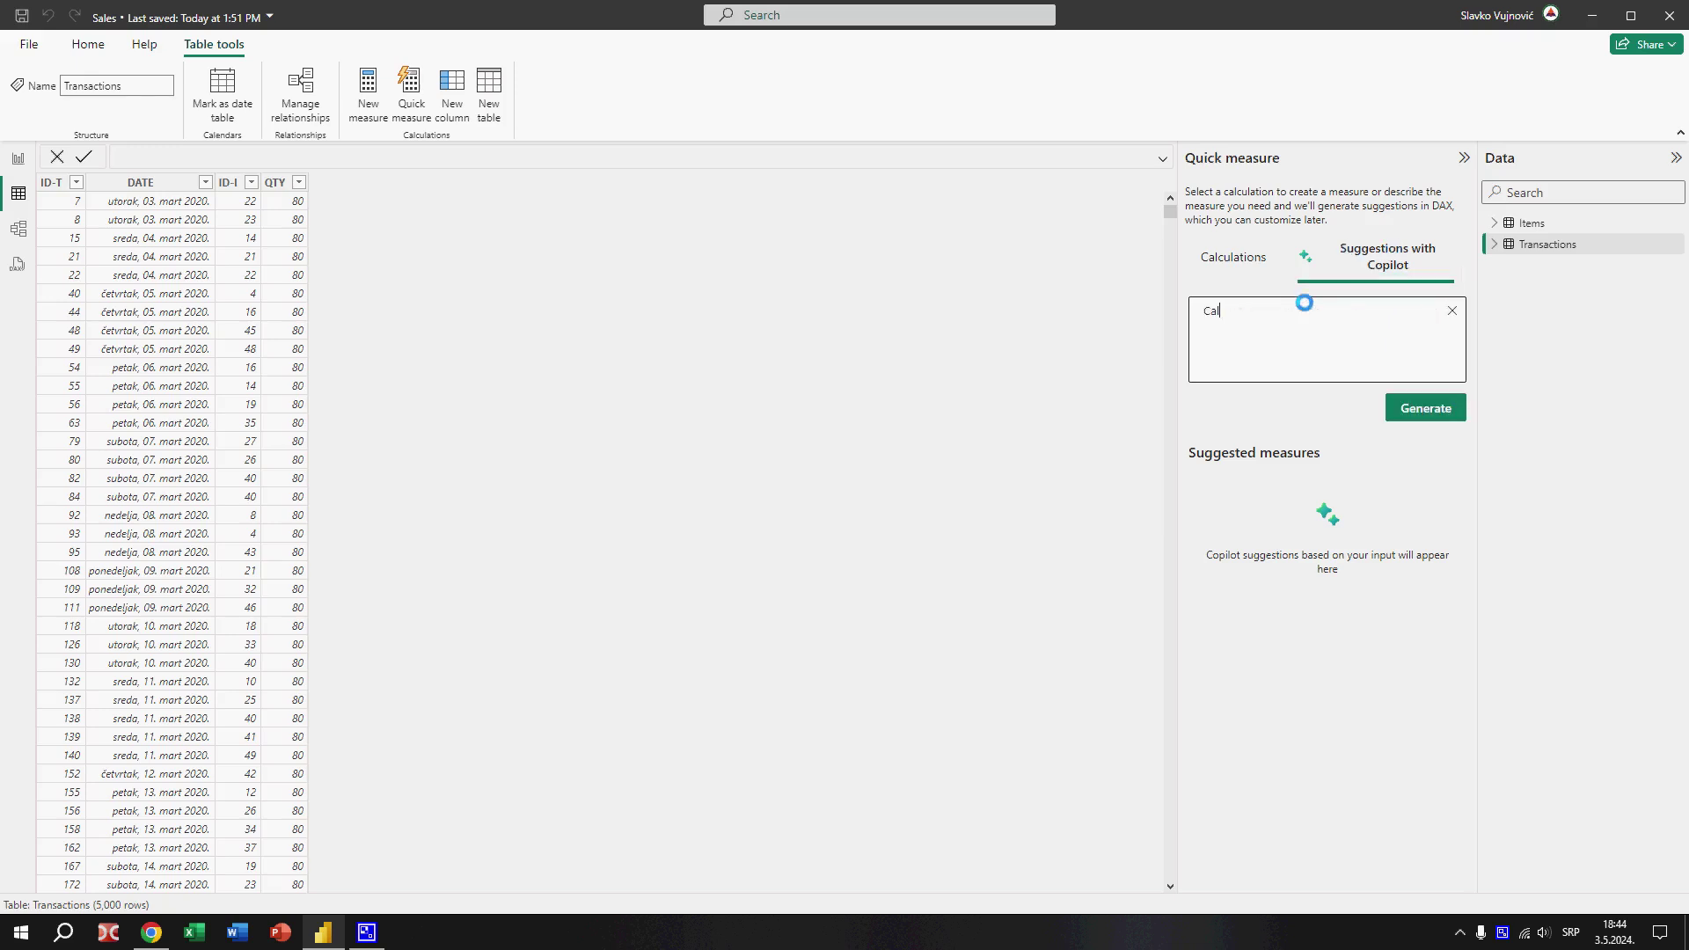
type("culate Sal")
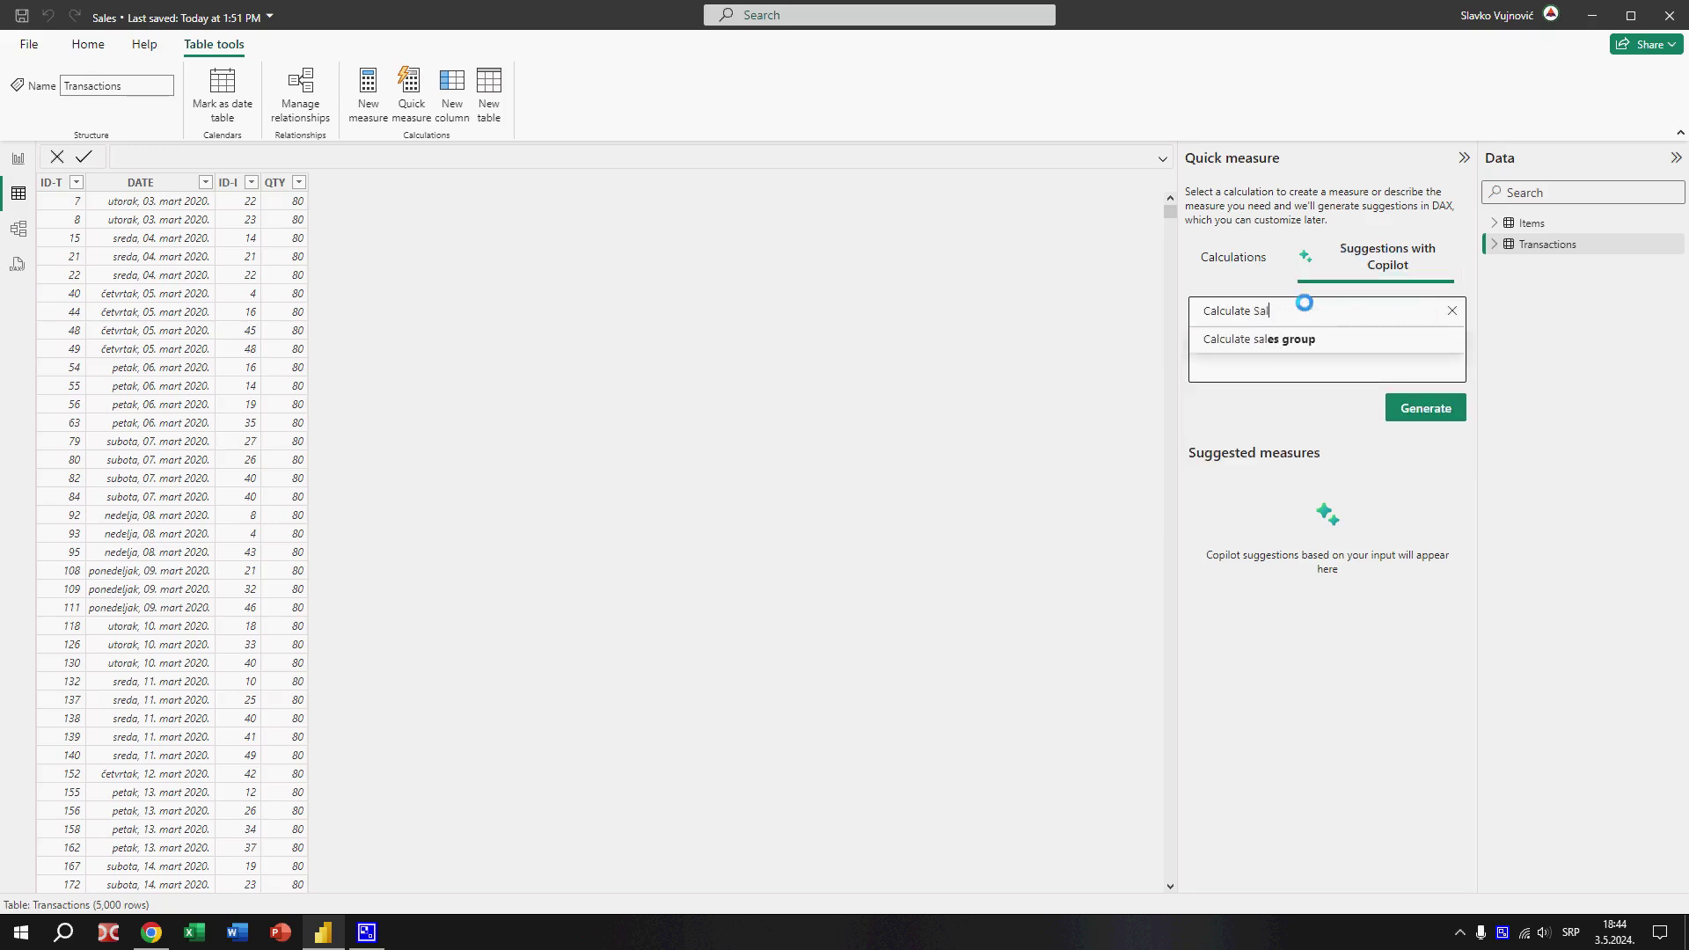
type("es")
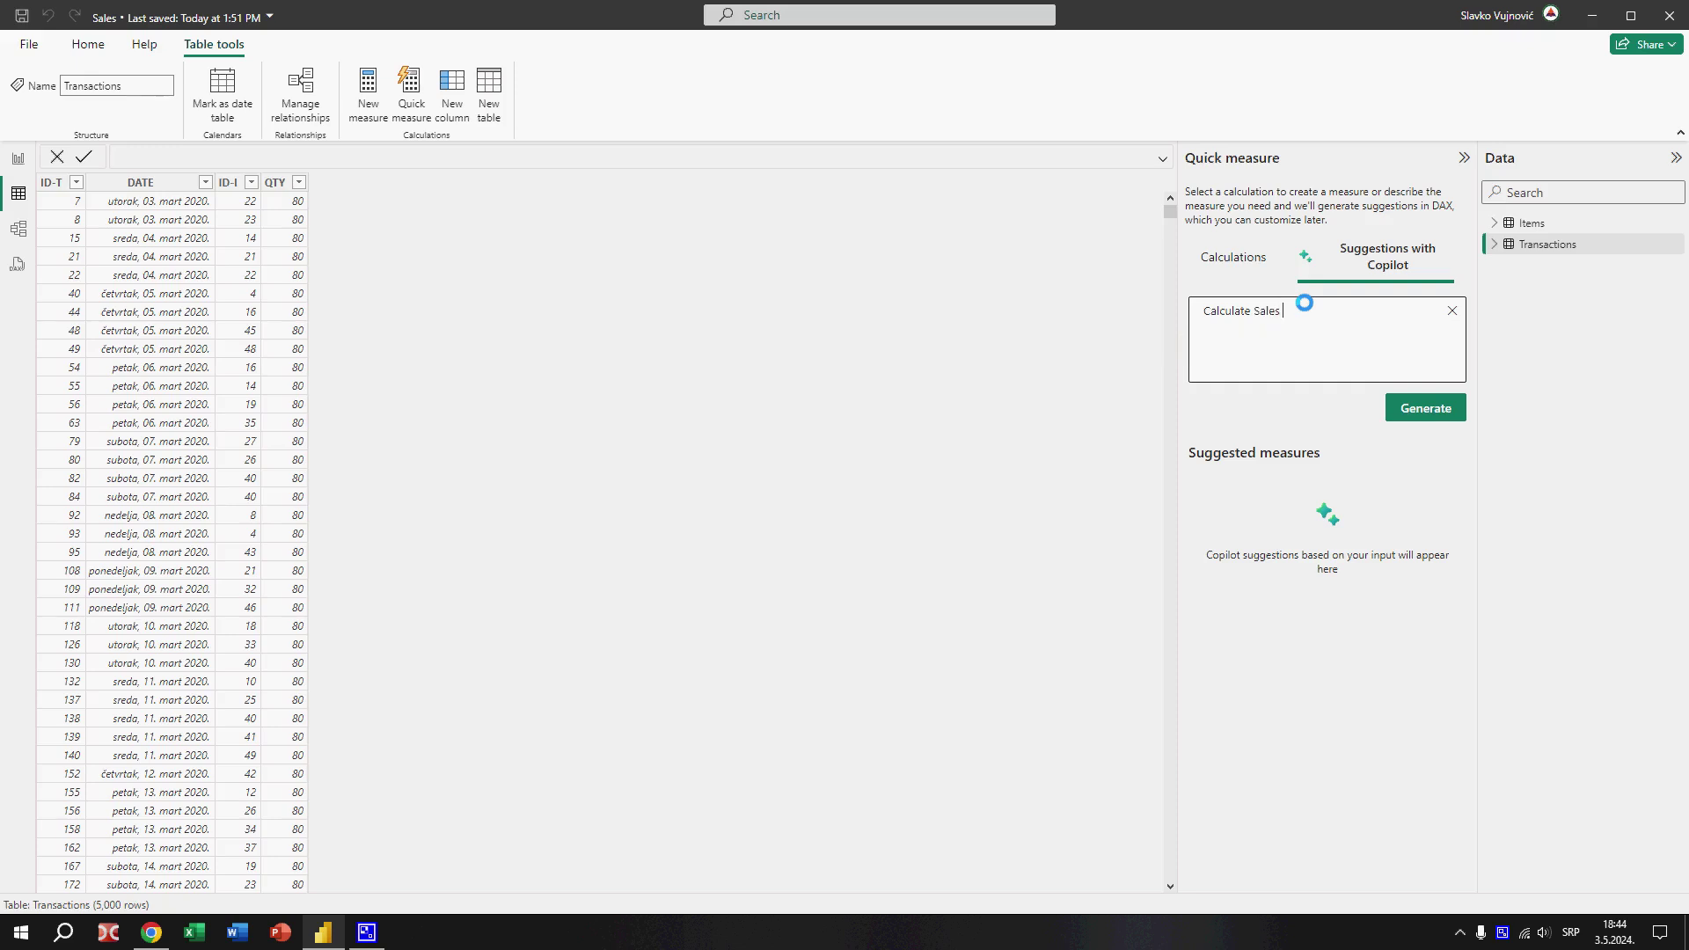
type(" Revenue")
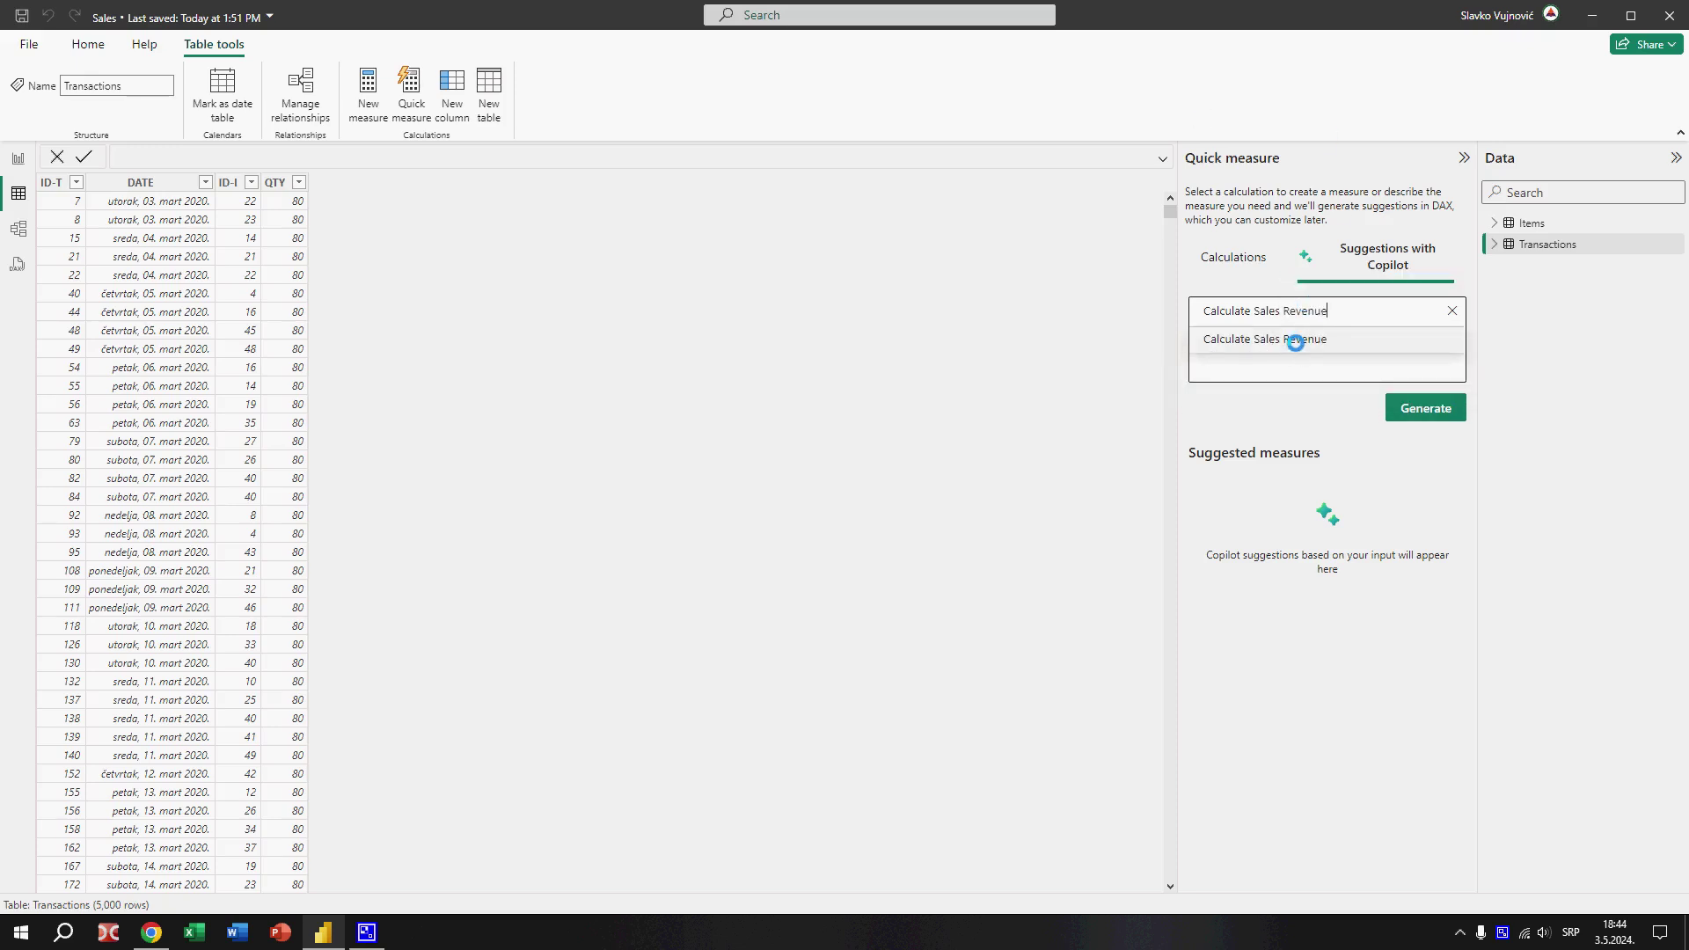
left_click(1295, 341)
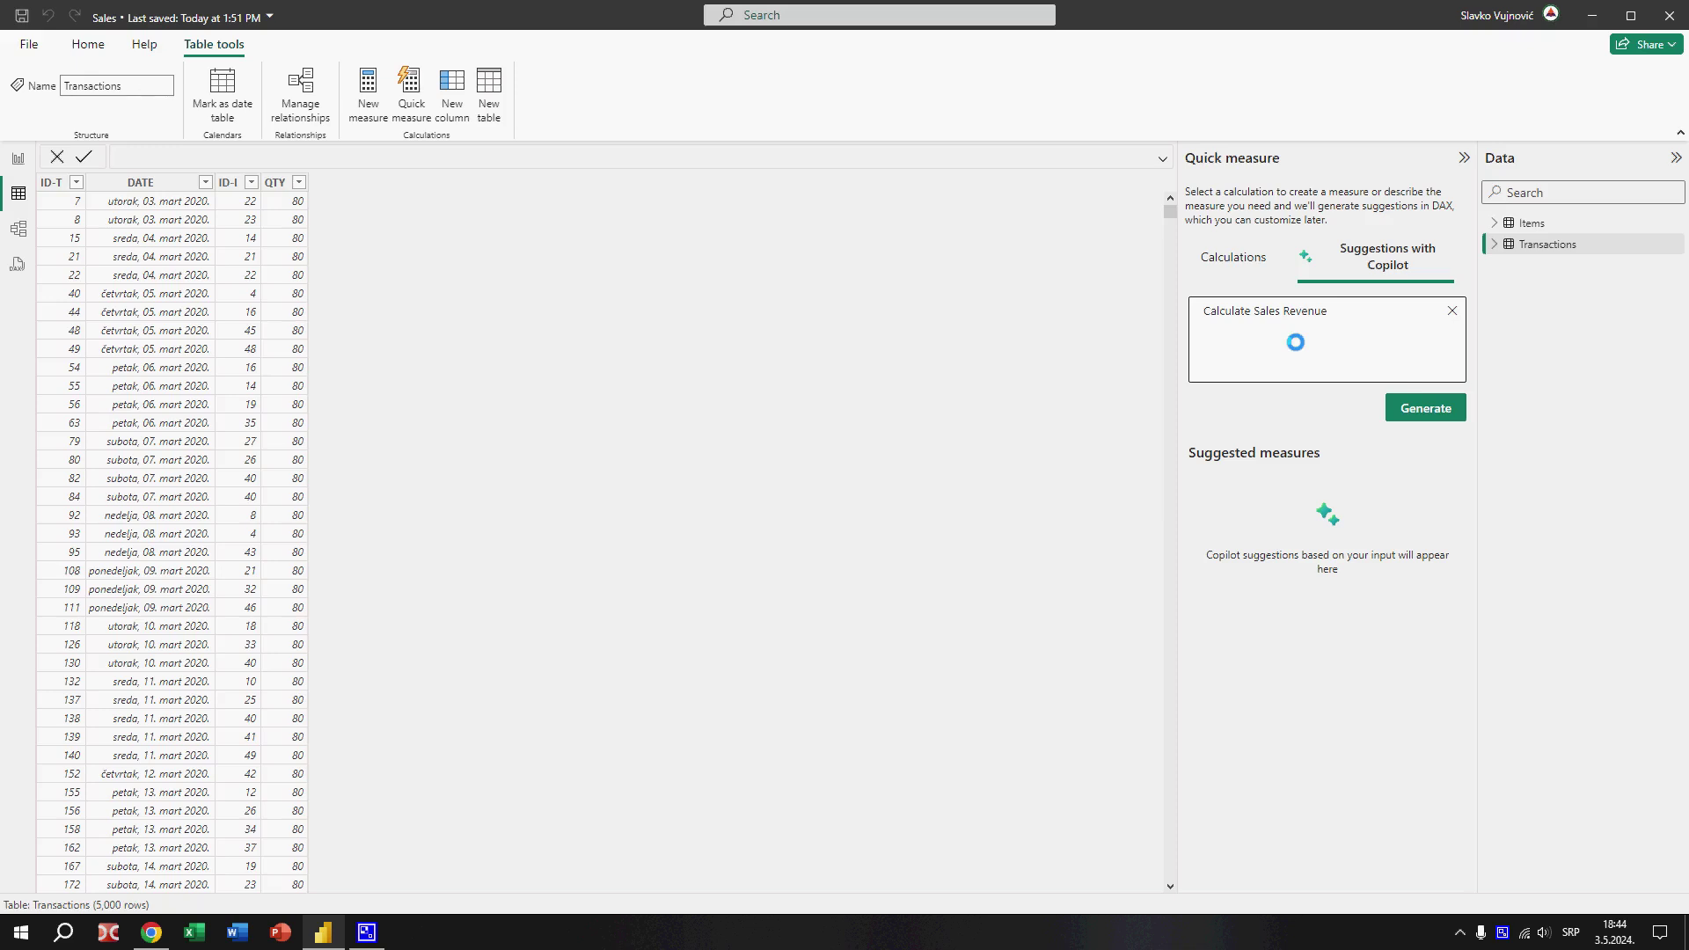
left_click(1411, 405)
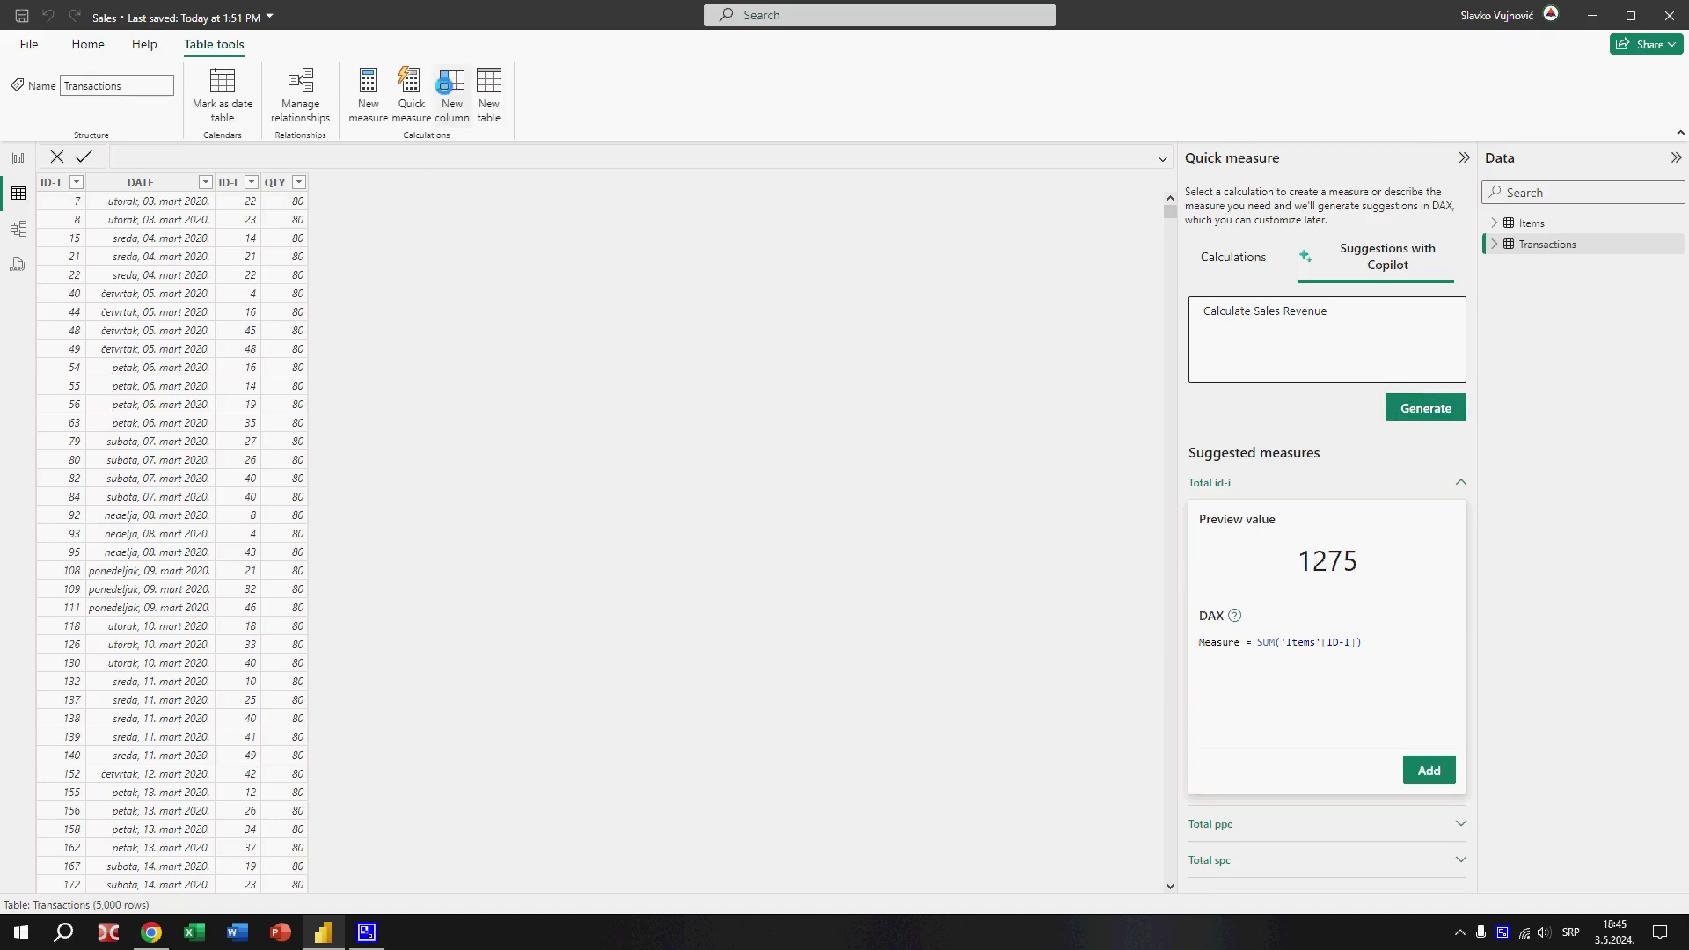
- Add the calculated column Sales Amount = [QTY]*RELATED(Items[SPC]) to the Transactions table and format it with a thousands separator
left_click(450, 81)
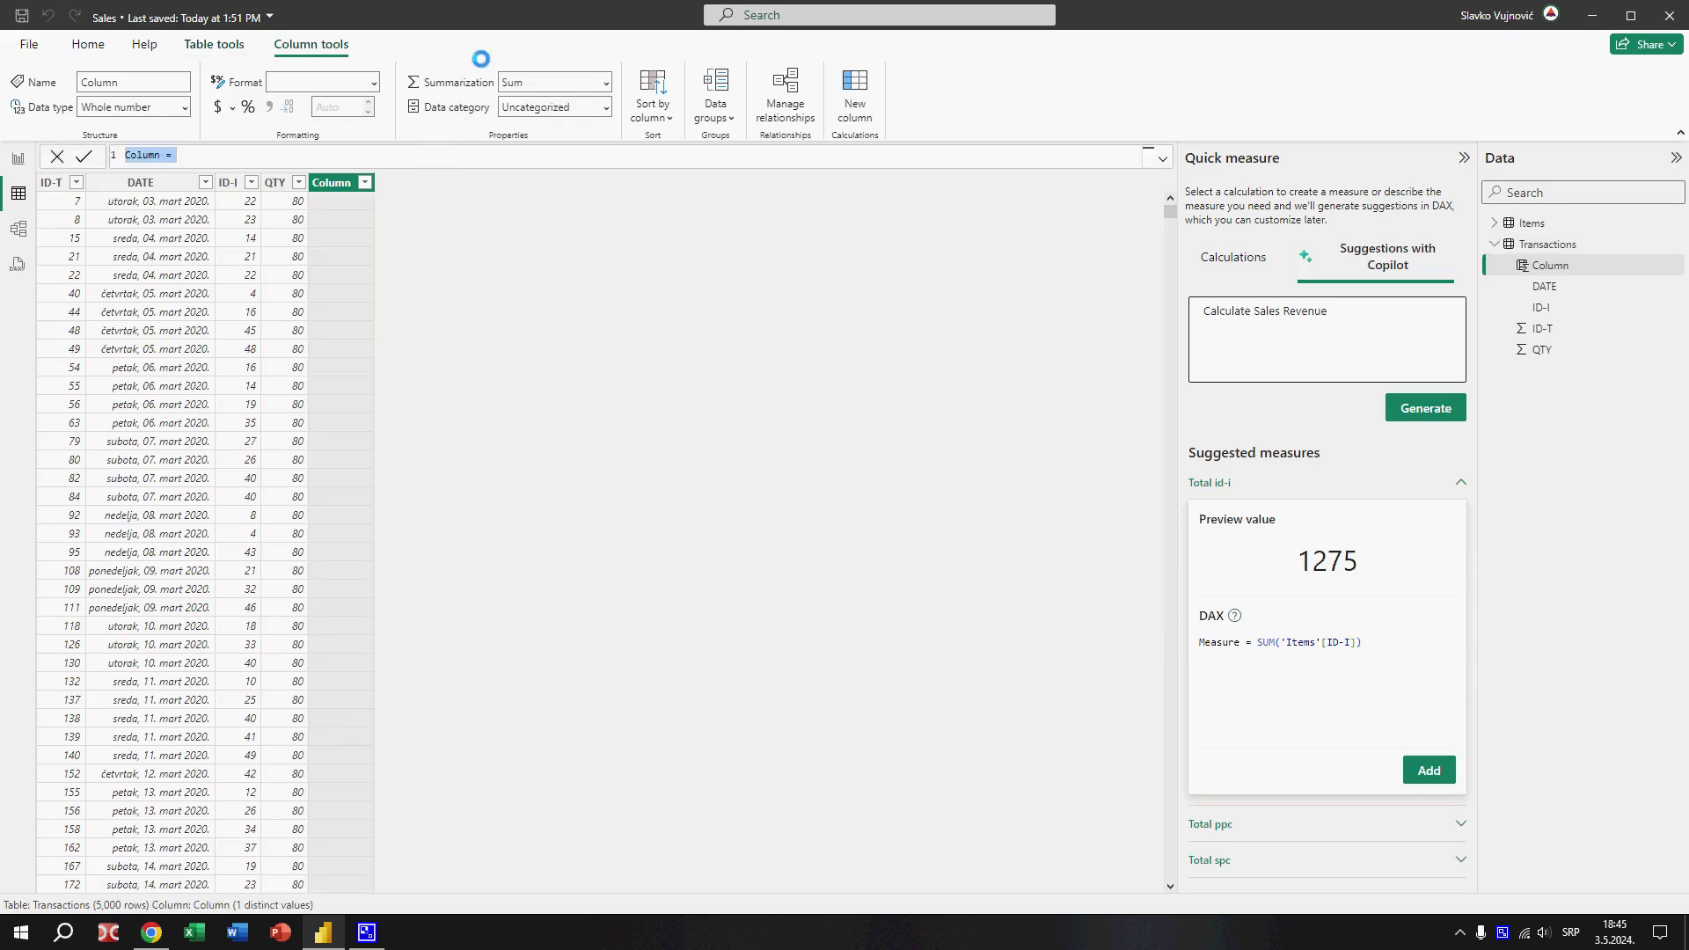
type("Sales Amount=[QT")
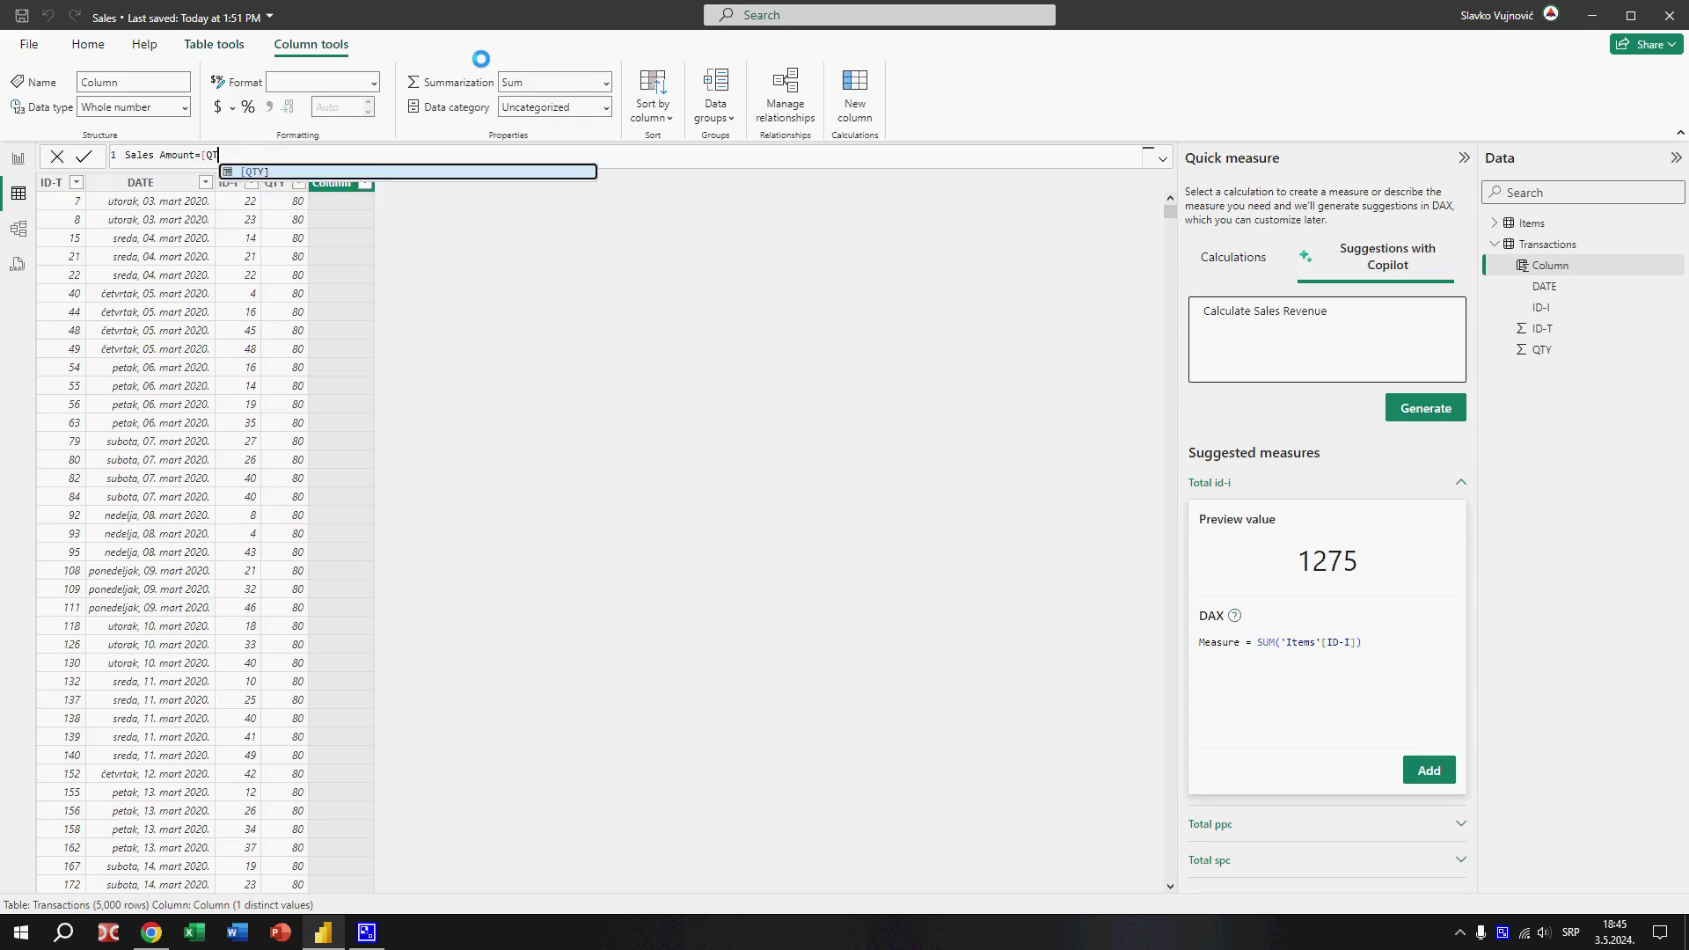
key("Tab")
type("*RELATED")
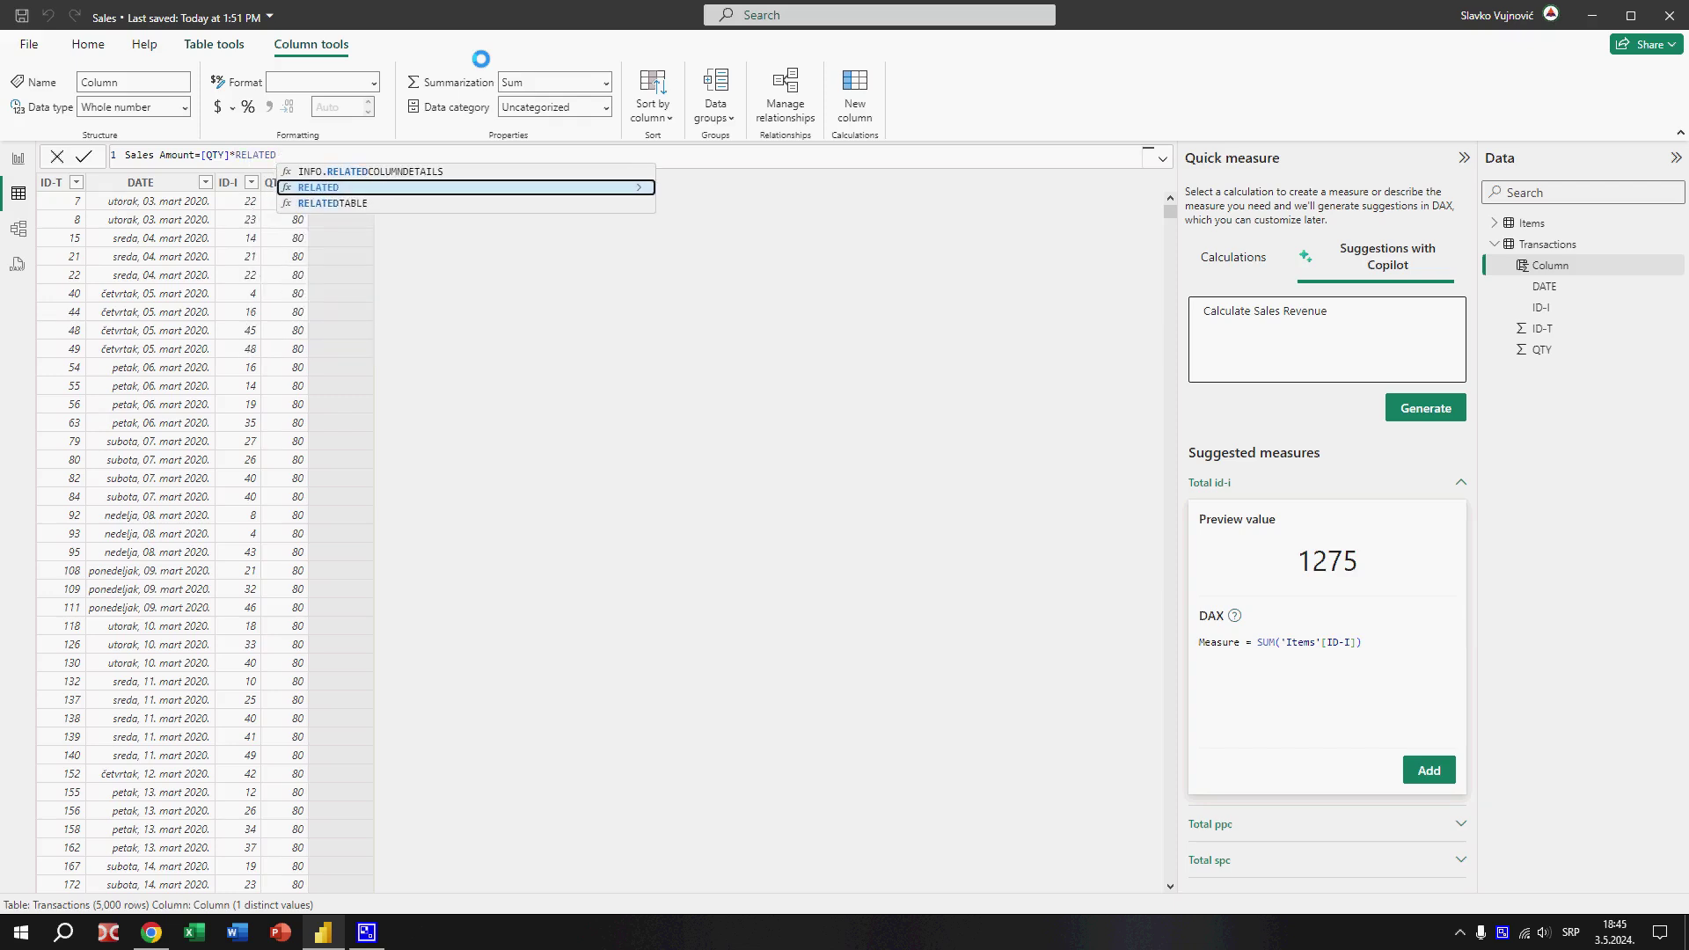
type("(")
key("Down")
key("Down")
key("Down")
key("Down")
key("Down")
key("Down")
key("Down")
key("Down")
key("Down")
key("Down")
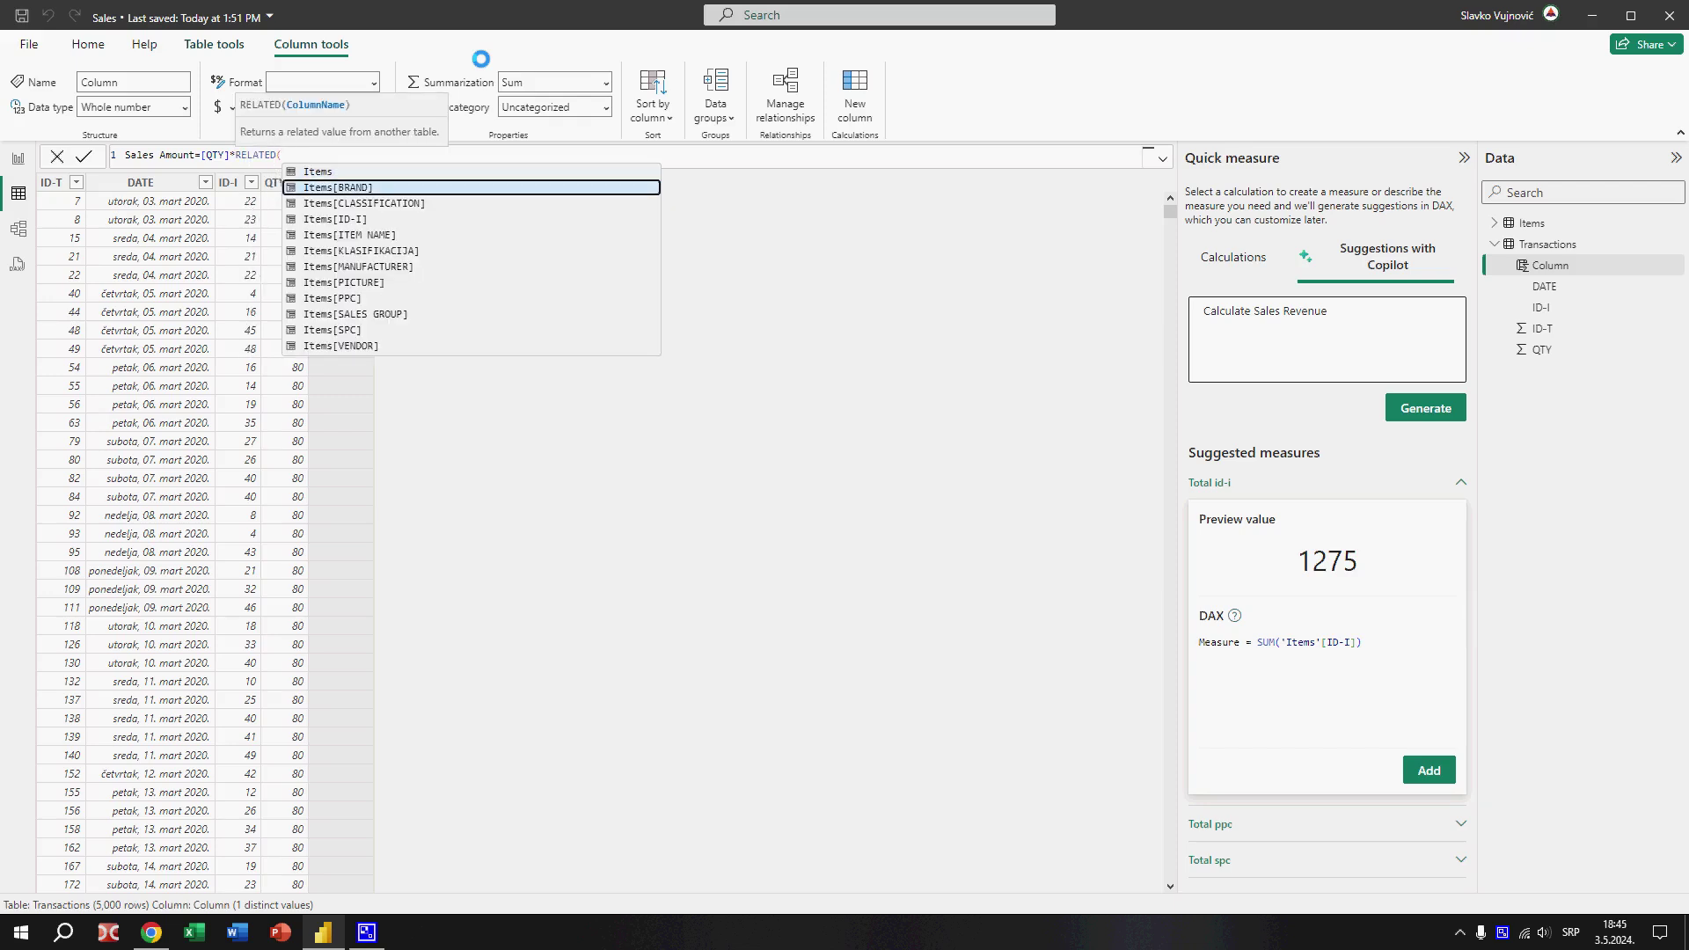
key("Tab")
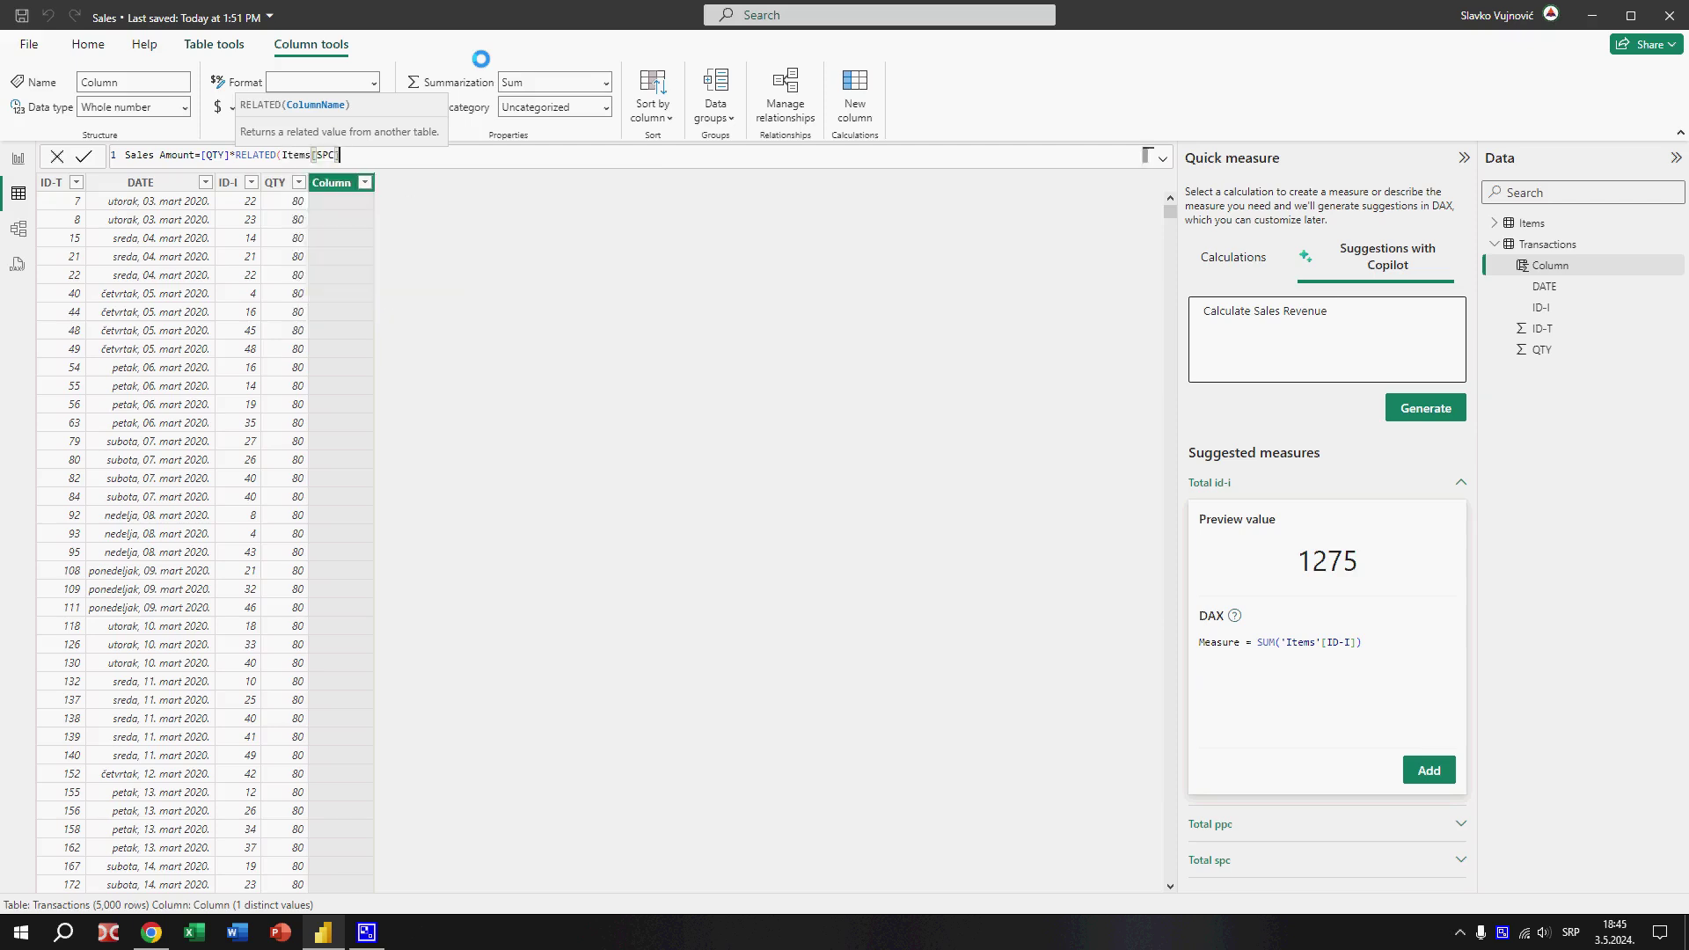
type(")")
key("Return")
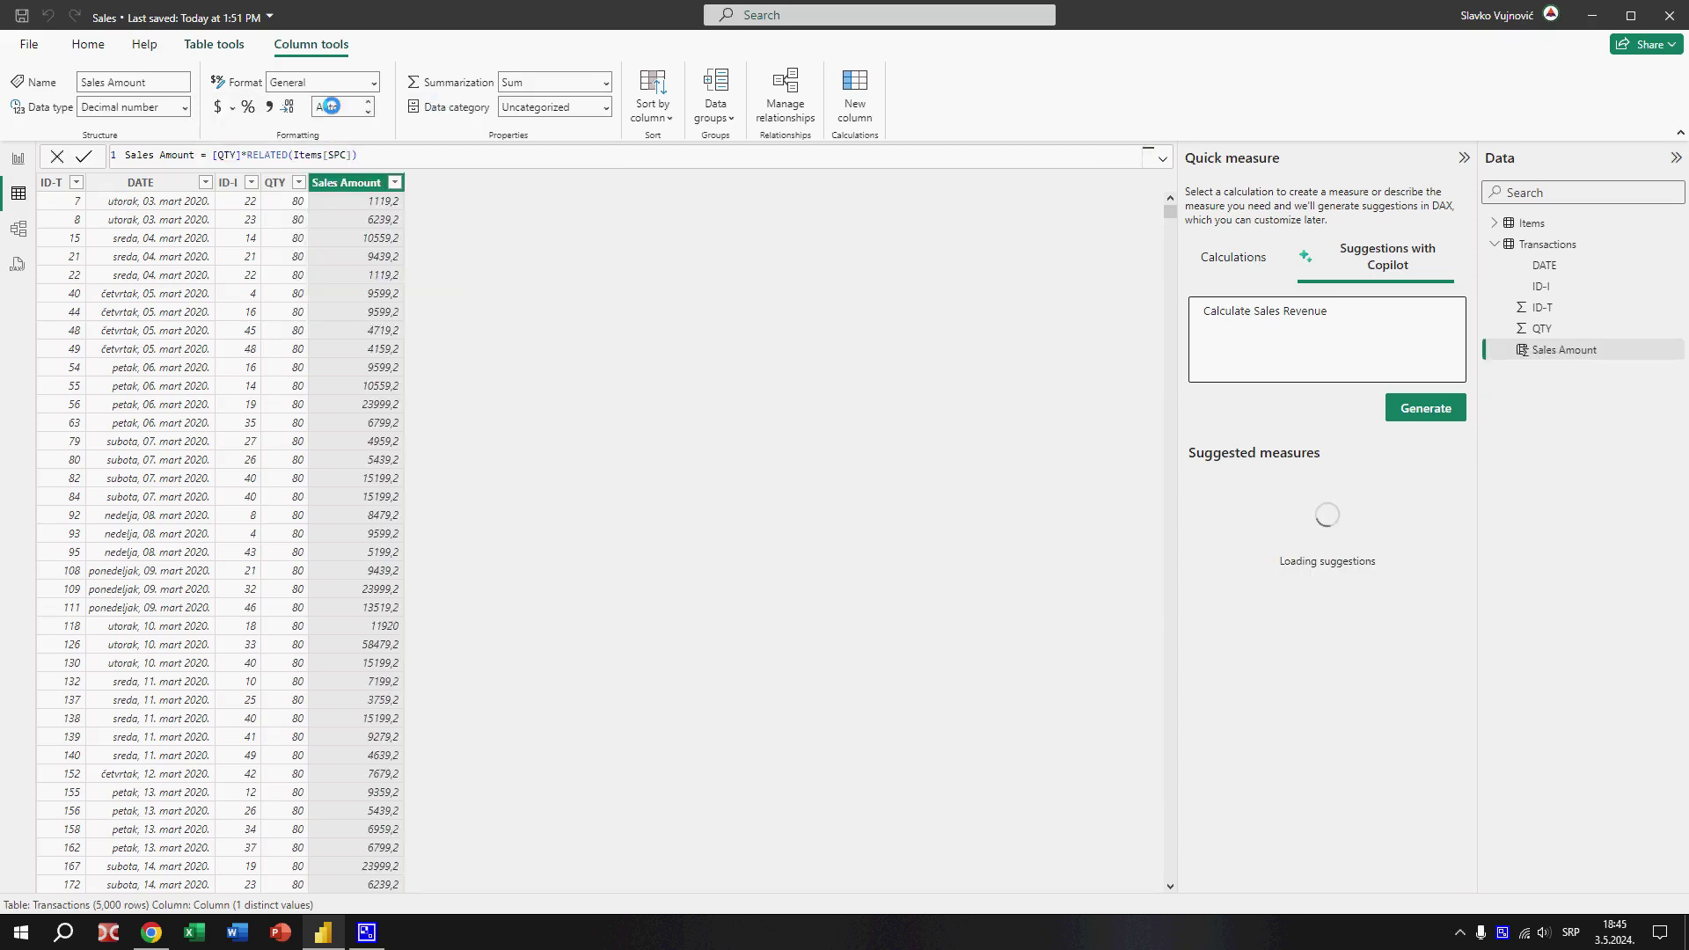
left_click(265, 106)
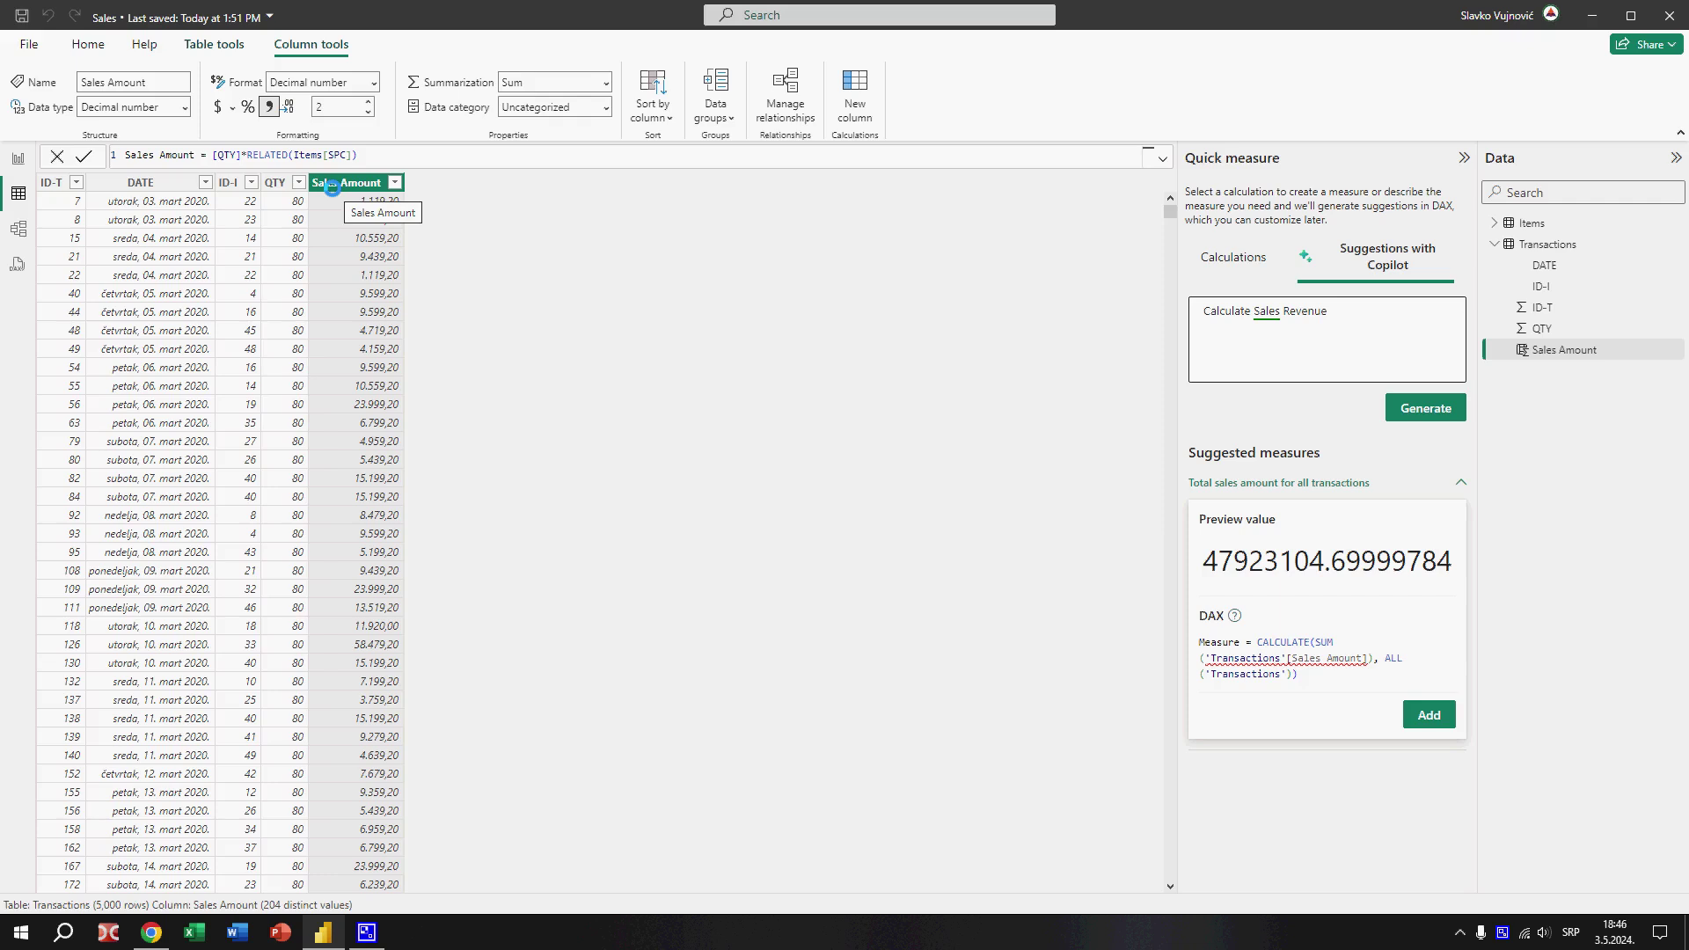
- Regenerate the Copilot suggestions, add the suggested total sales amount measure and name it SA
left_click(1415, 405)
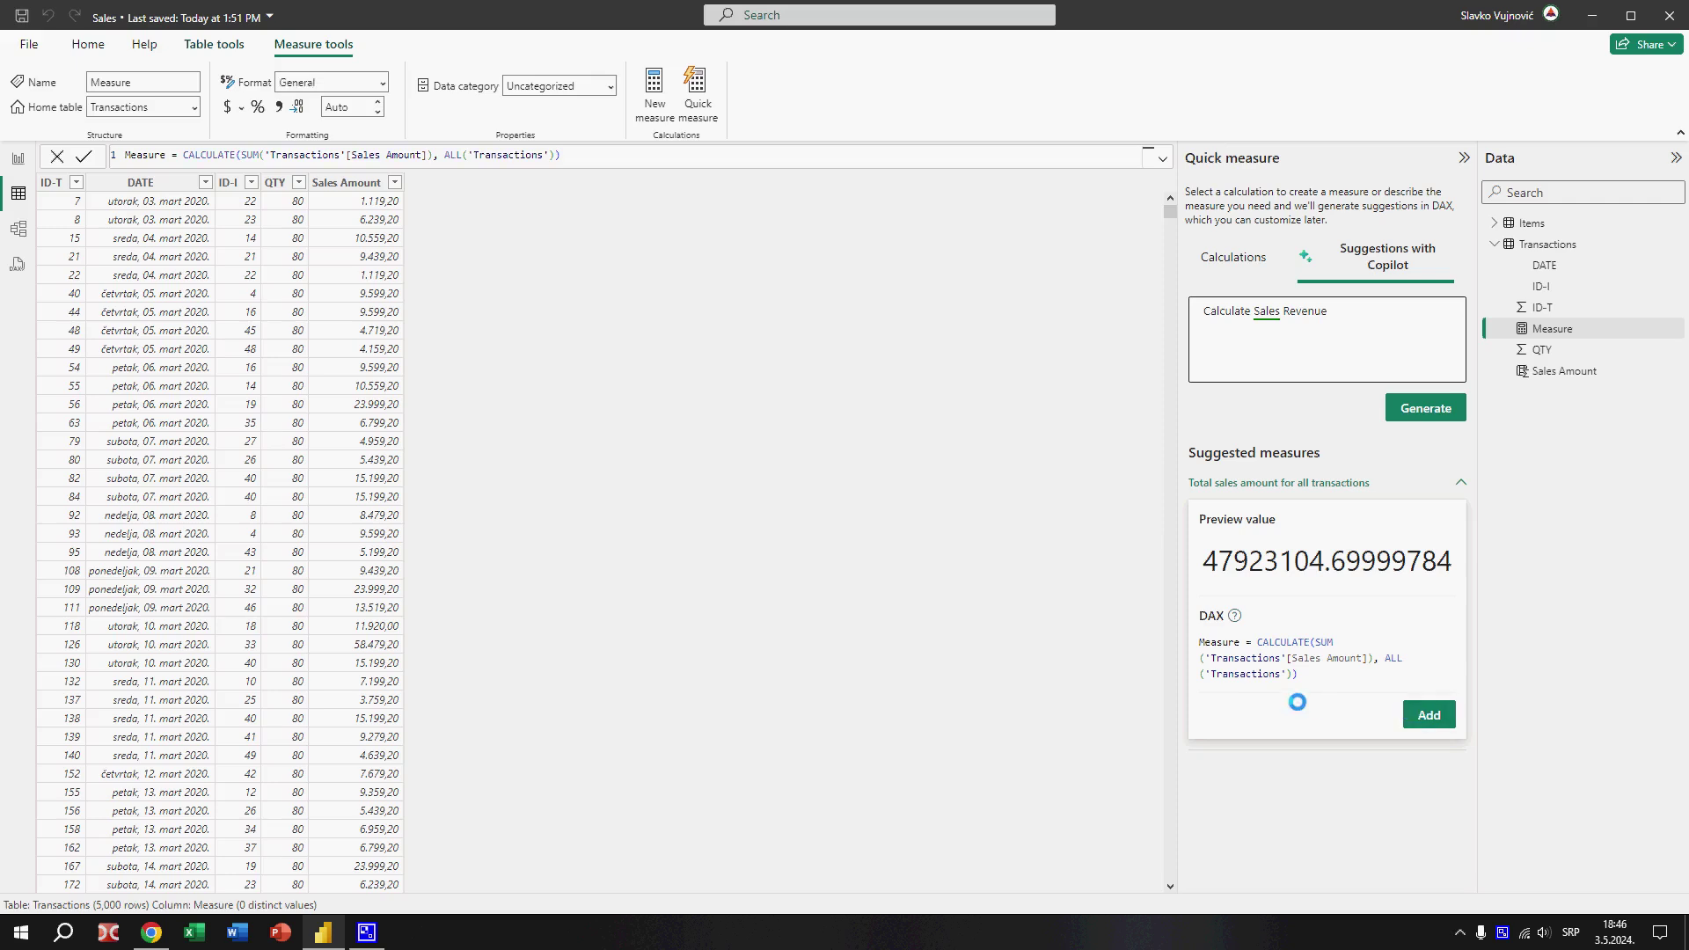
double_click(164, 155)
type("SA")
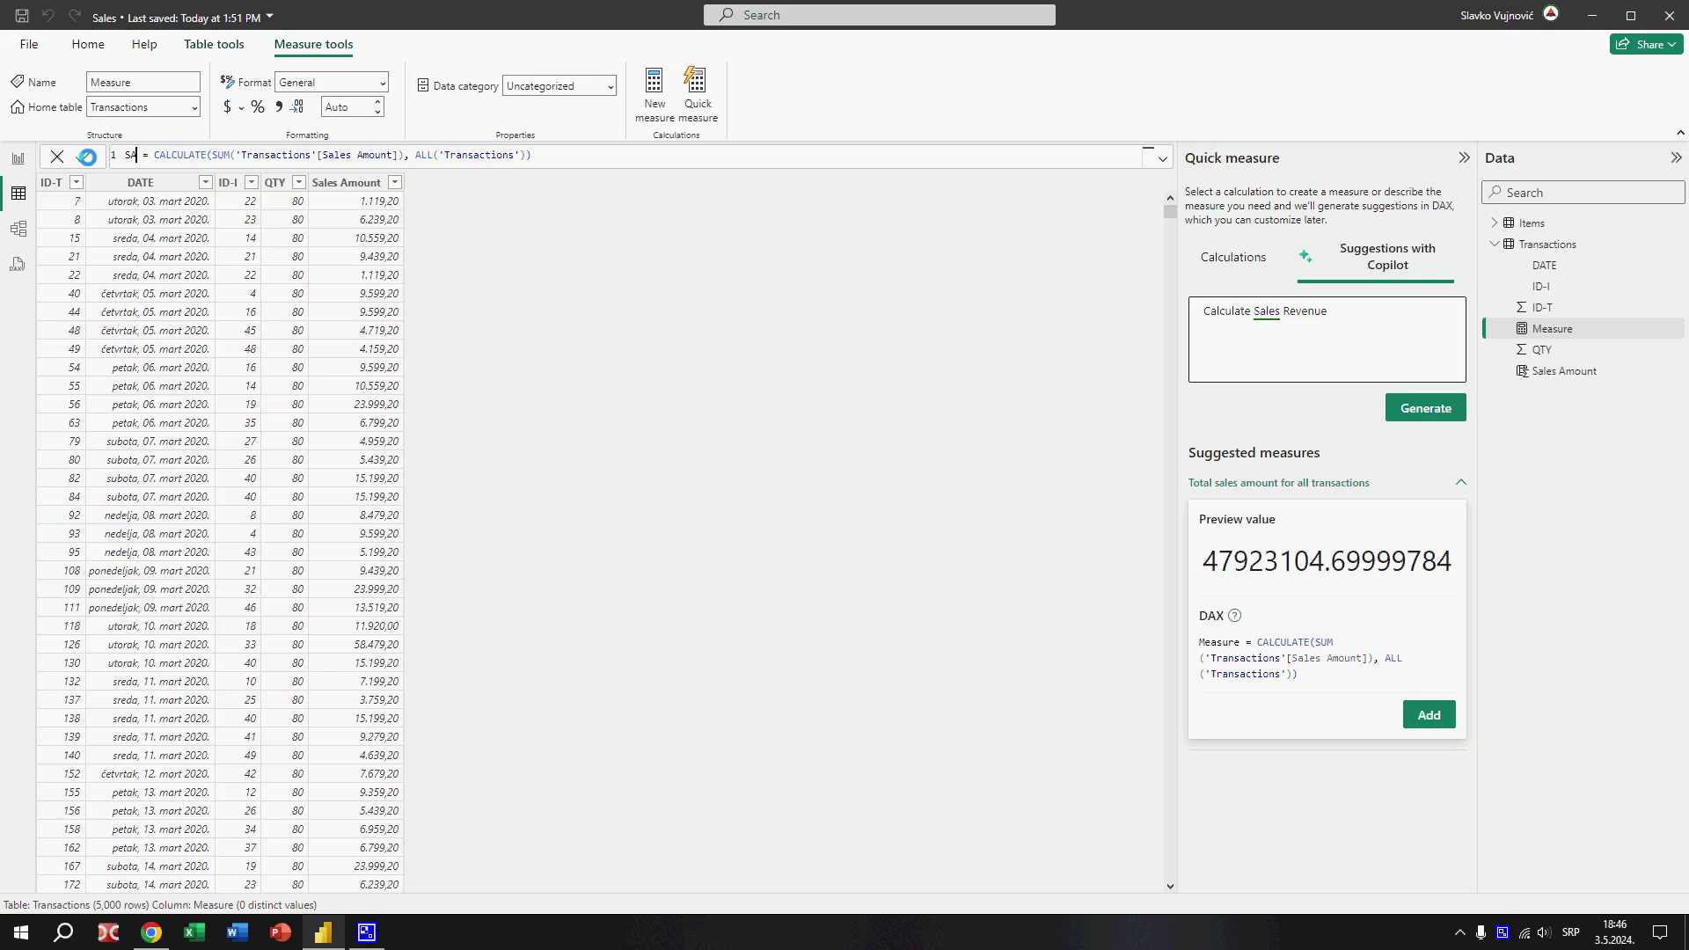
left_click(81, 155)
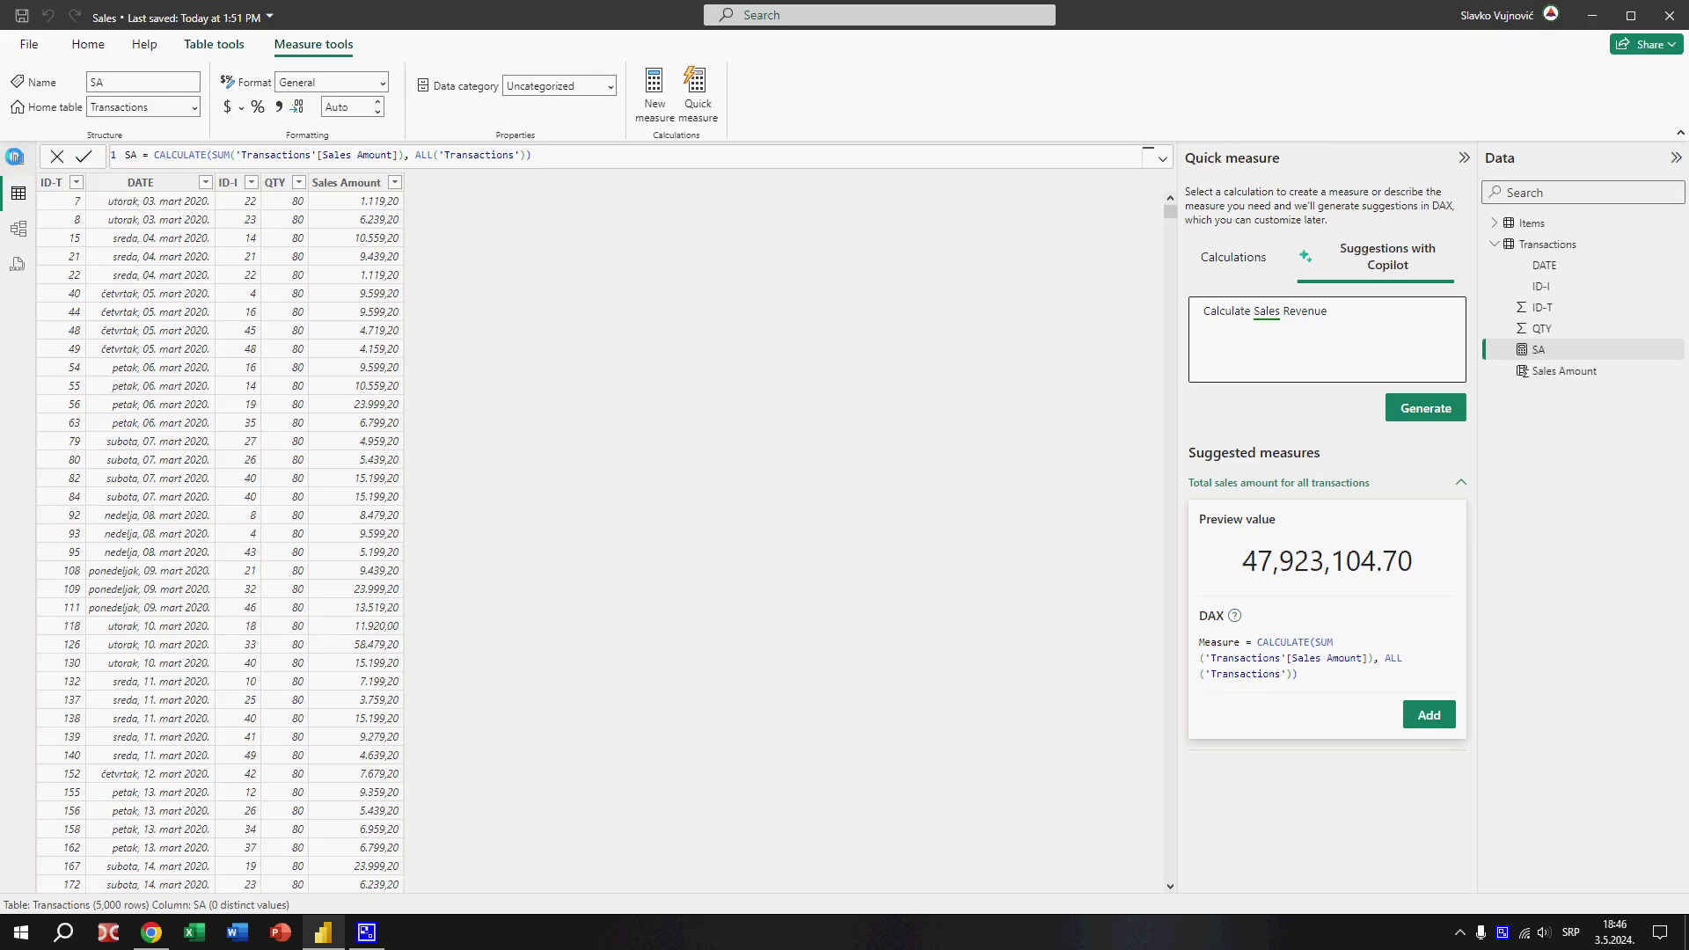
- Create a clustered column chart of SA by MANUFACTURER on the report page and enlarge it
left_click(17, 157)
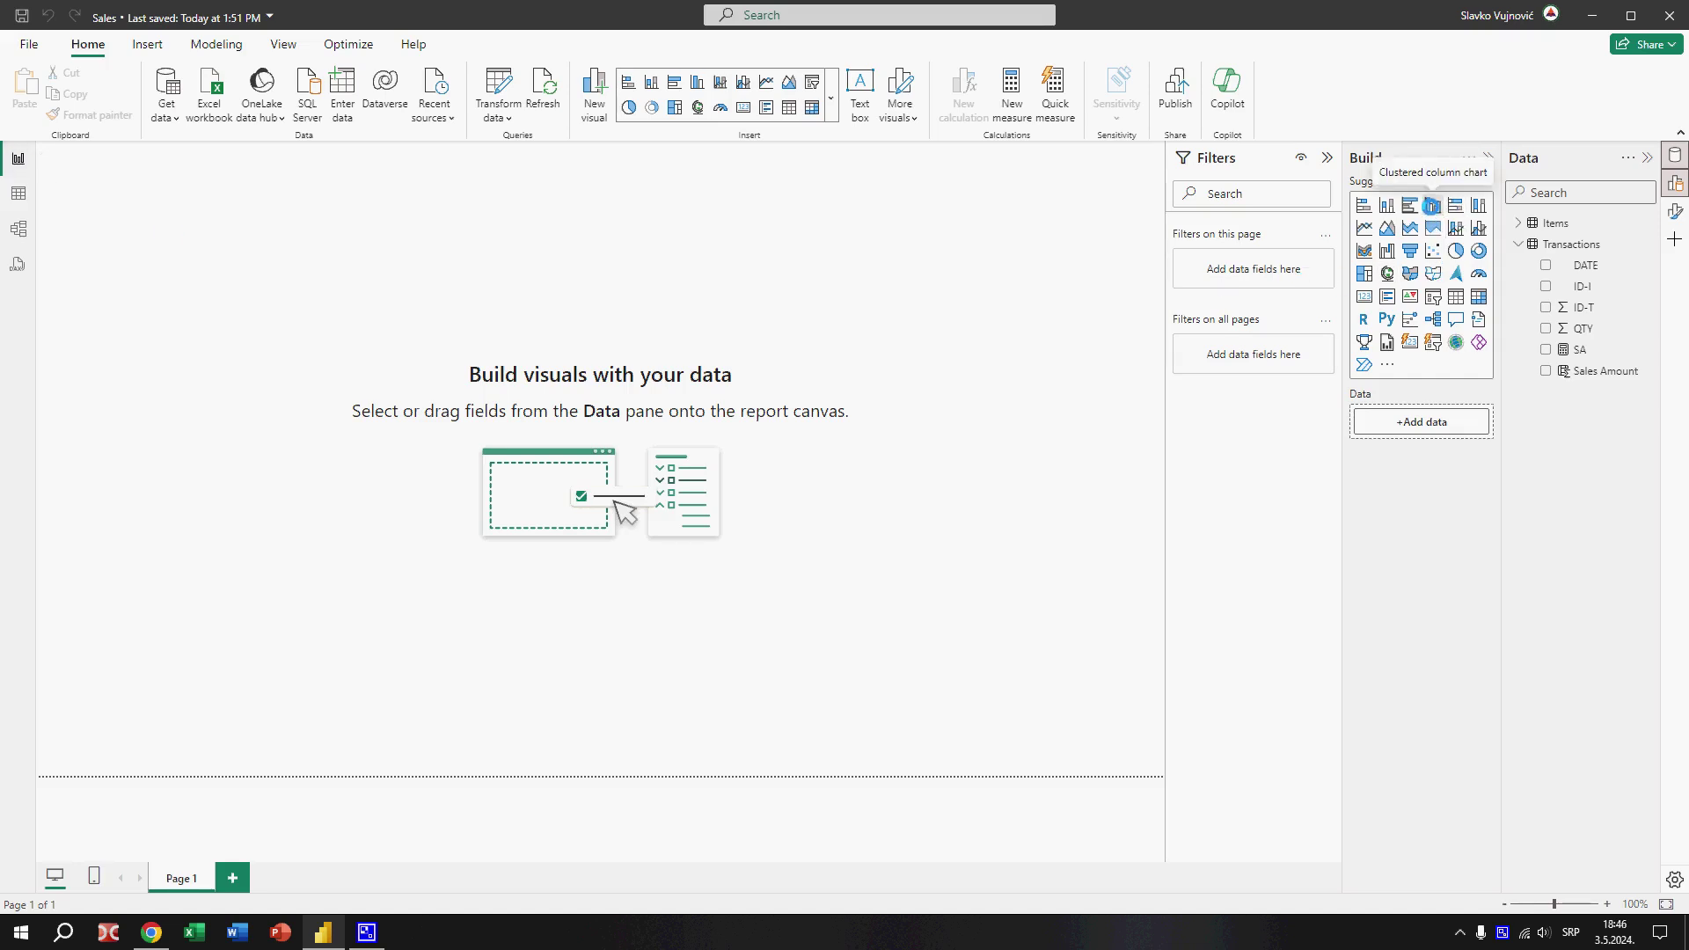
left_click(1431, 206)
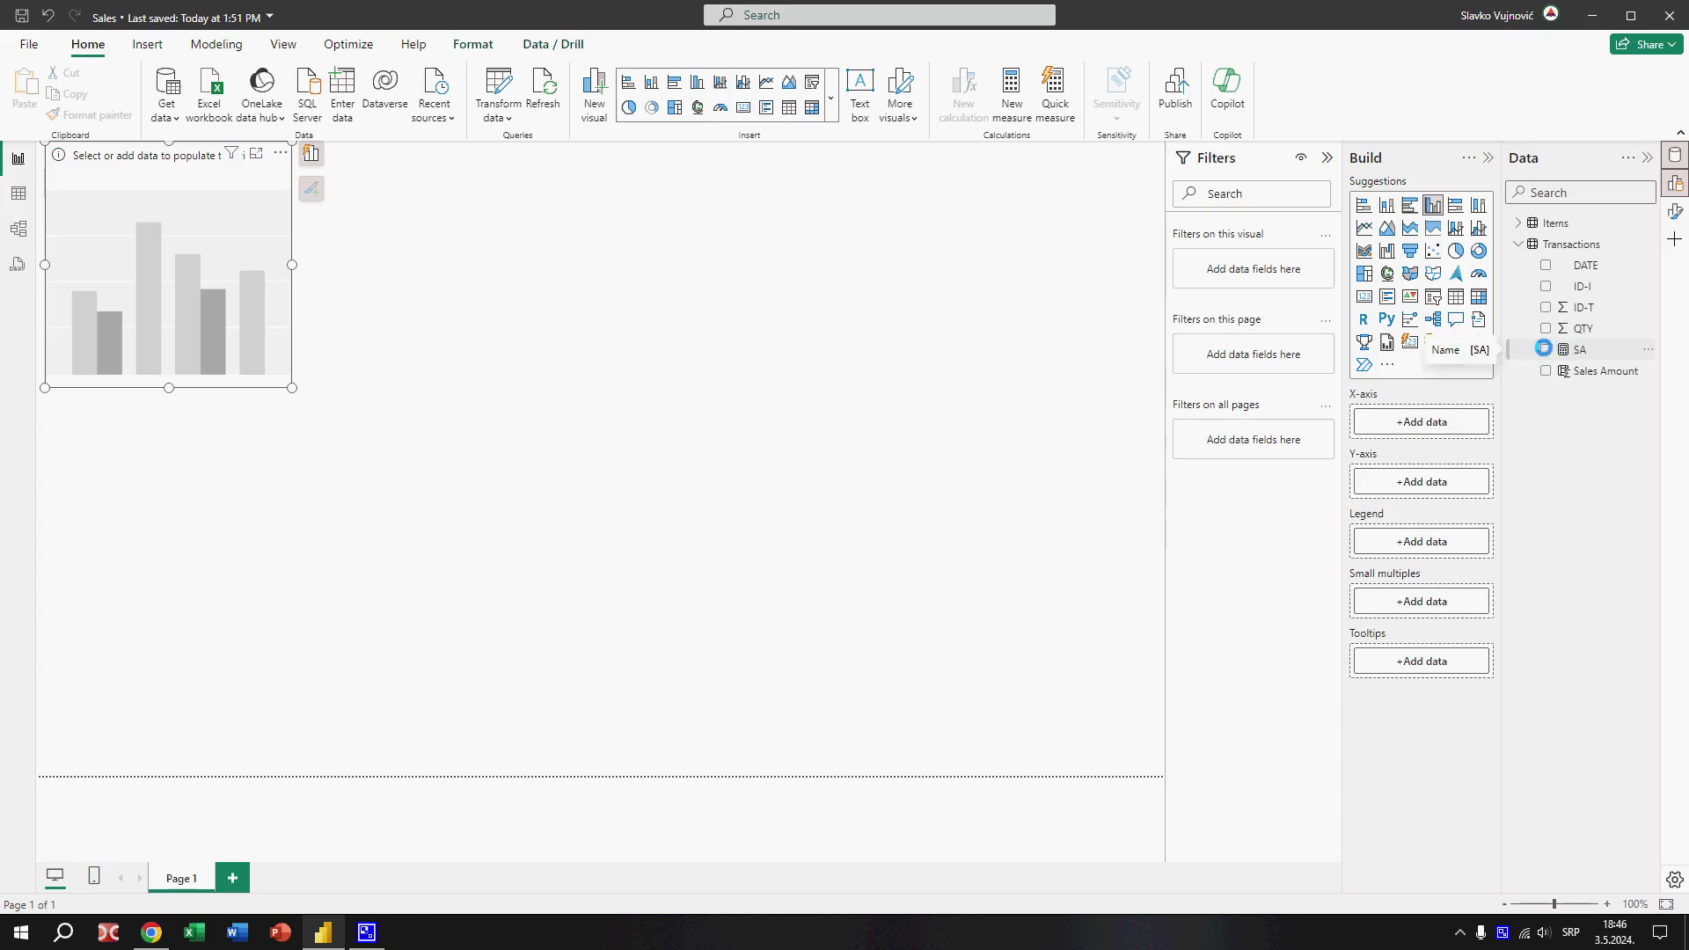
left_click(1545, 348)
left_click(1518, 223)
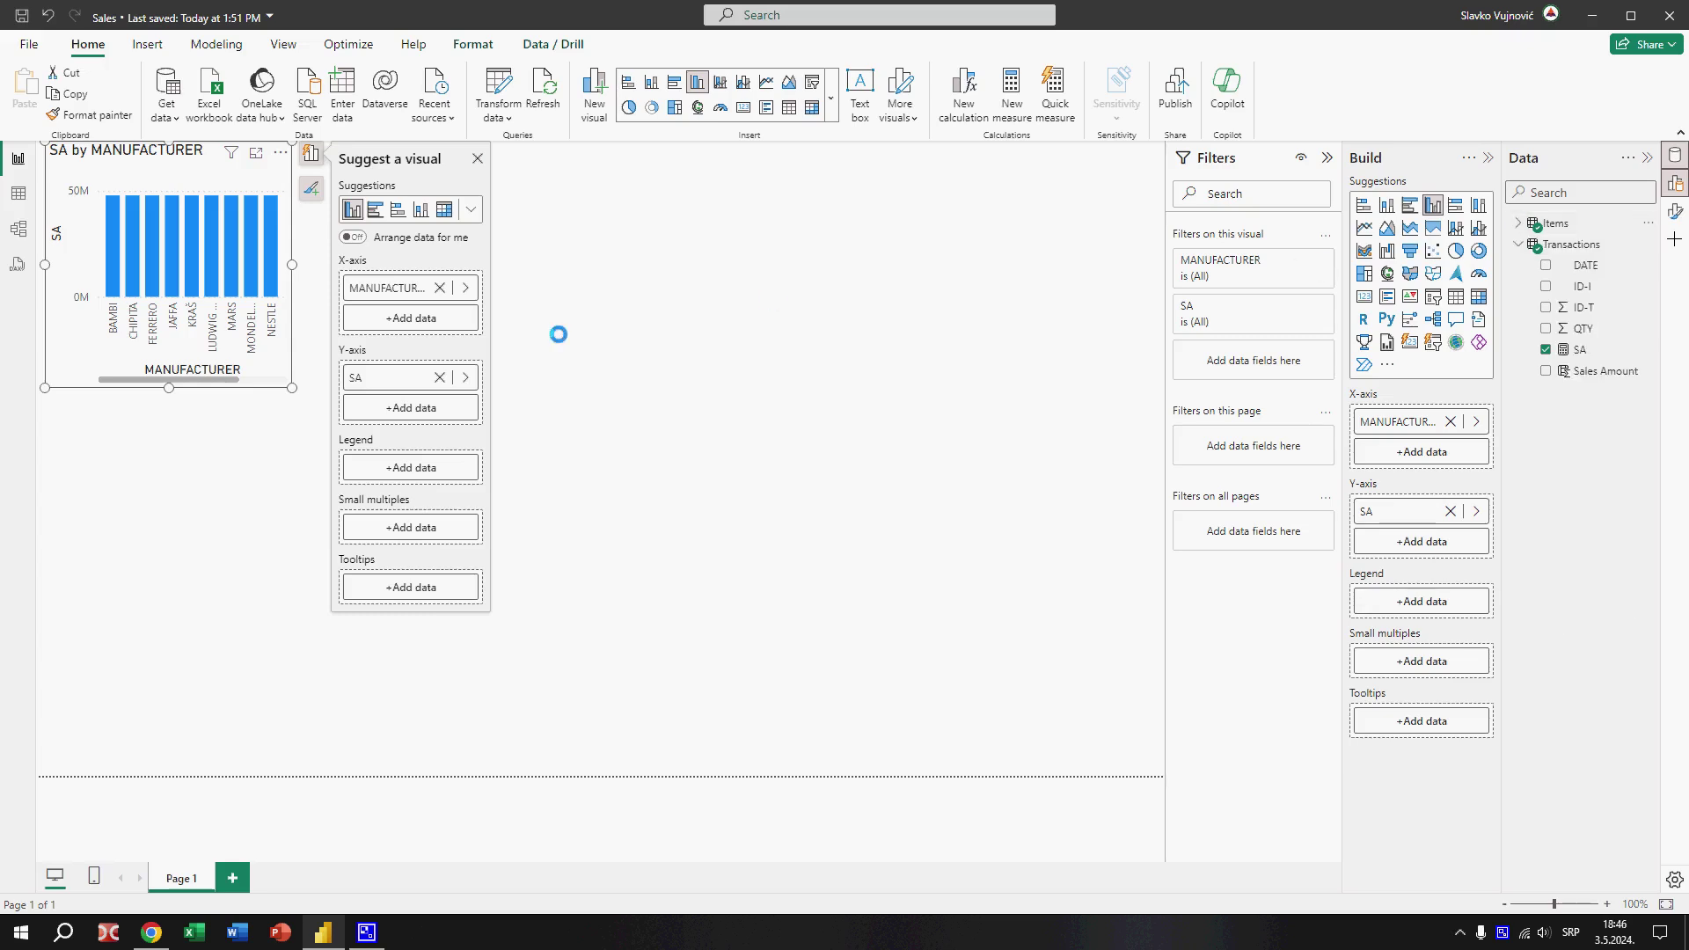
left_click(448, 267)
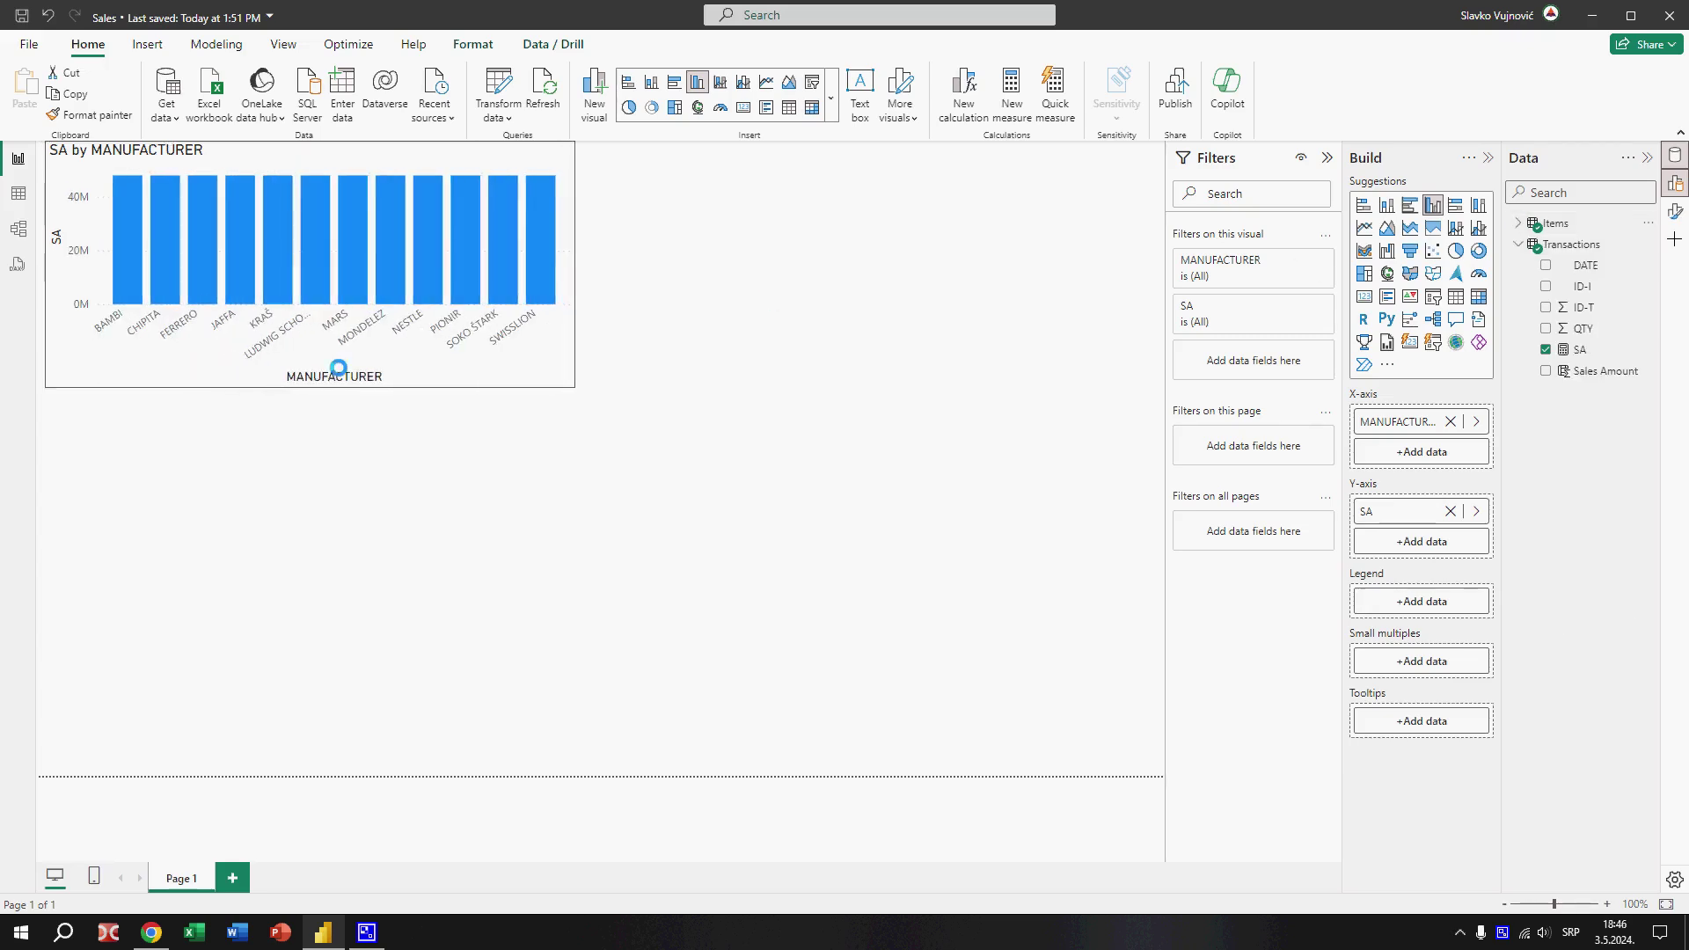
left_click_drag(305, 387, 369, 483)
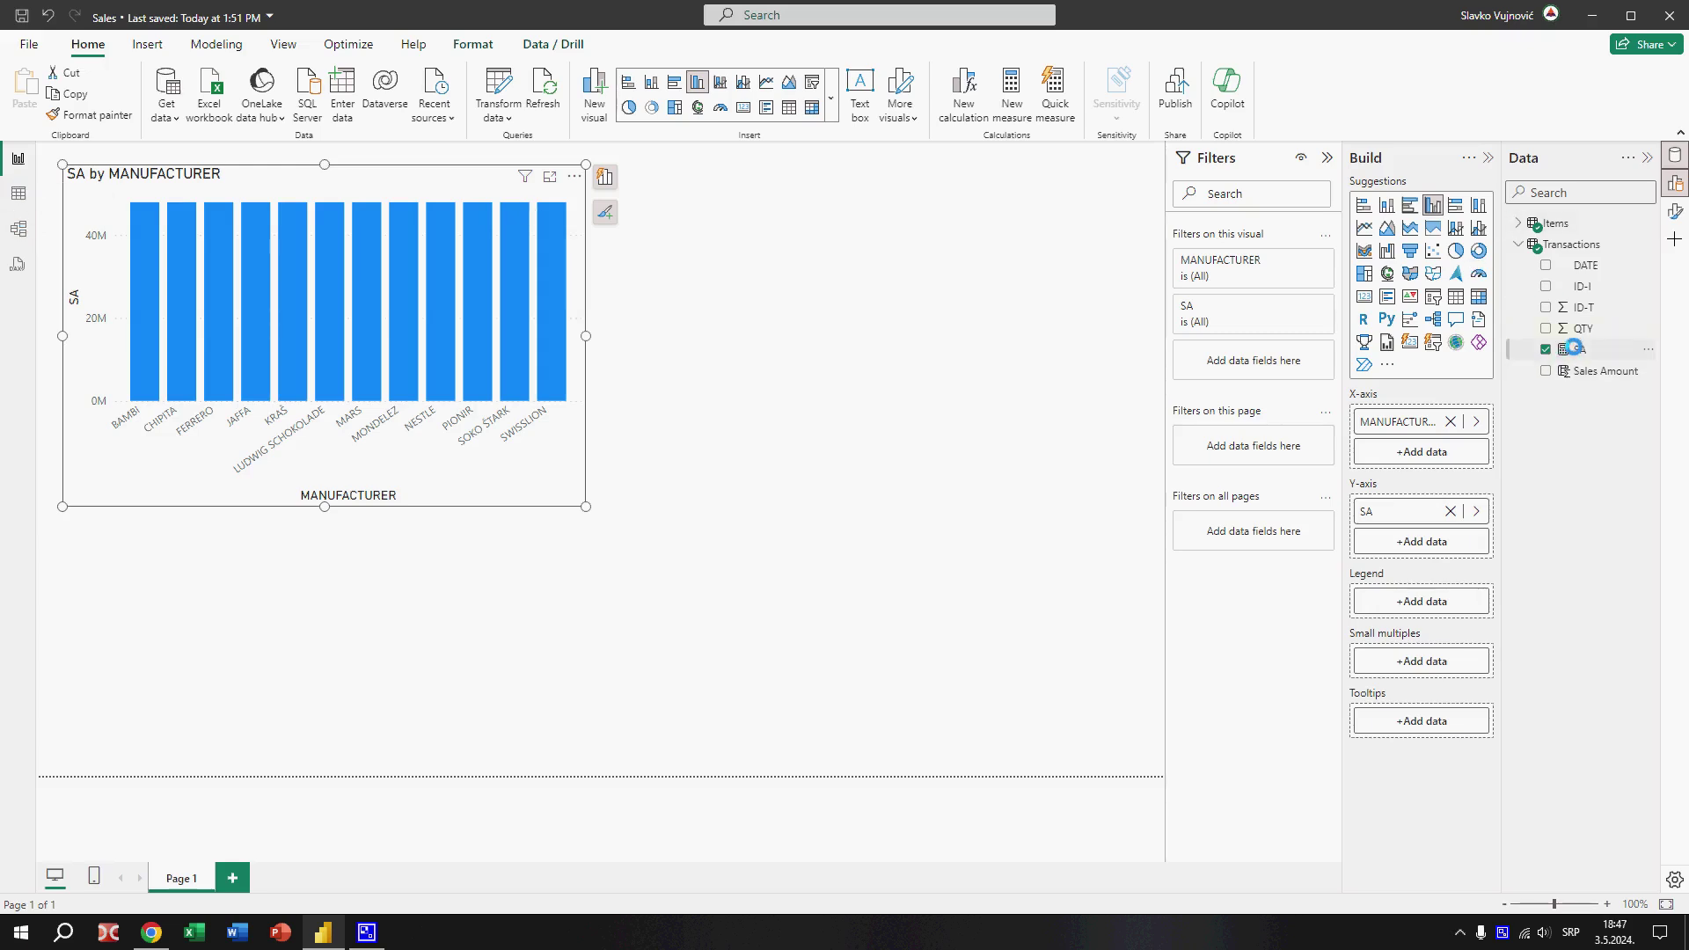
- Remove the ALL('Transactions') filter argument from the SA measure so it reads CALCULATE(SUM('Transactions'[Sales Amount]))
left_click(1574, 349)
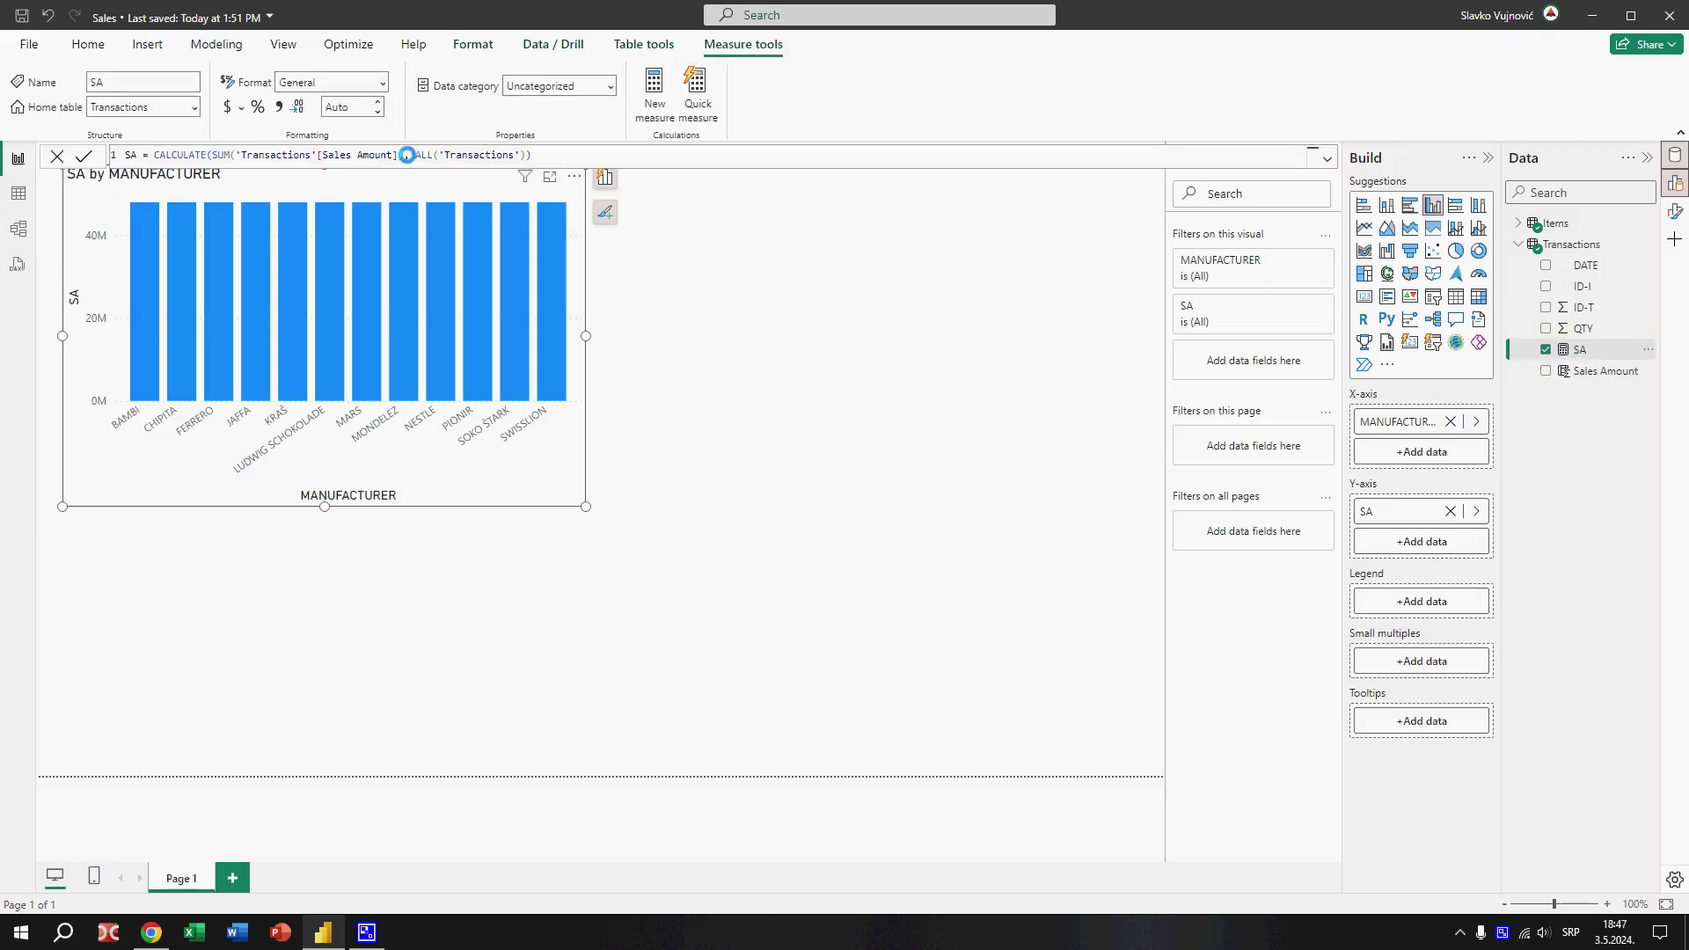
key("Left")
key("Left")
key("Left")
key("Left")
key("Left")
key("Left")
key("Left")
key("Left")
key("Left")
key("Left")
key("Left")
key("Left")
key("Left")
key("Left")
key("Left")
key("Left")
key("Left")
key("Left")
key("Left")
key("Left")
key("Delete")
key("Delete")
key("Delete")
key("Delete")
key("Delete")
key("Delete")
key("Delete")
key("Delete")
key("Delete")
key("Delete")
key("Delete")
key("Delete")
key("Delete")
key("Delete")
key("Delete")
key("Delete")
key("Delete")
key("Delete")
key("Delete")
key("Delete")
key("Delete")
key("Right")
key("Return")
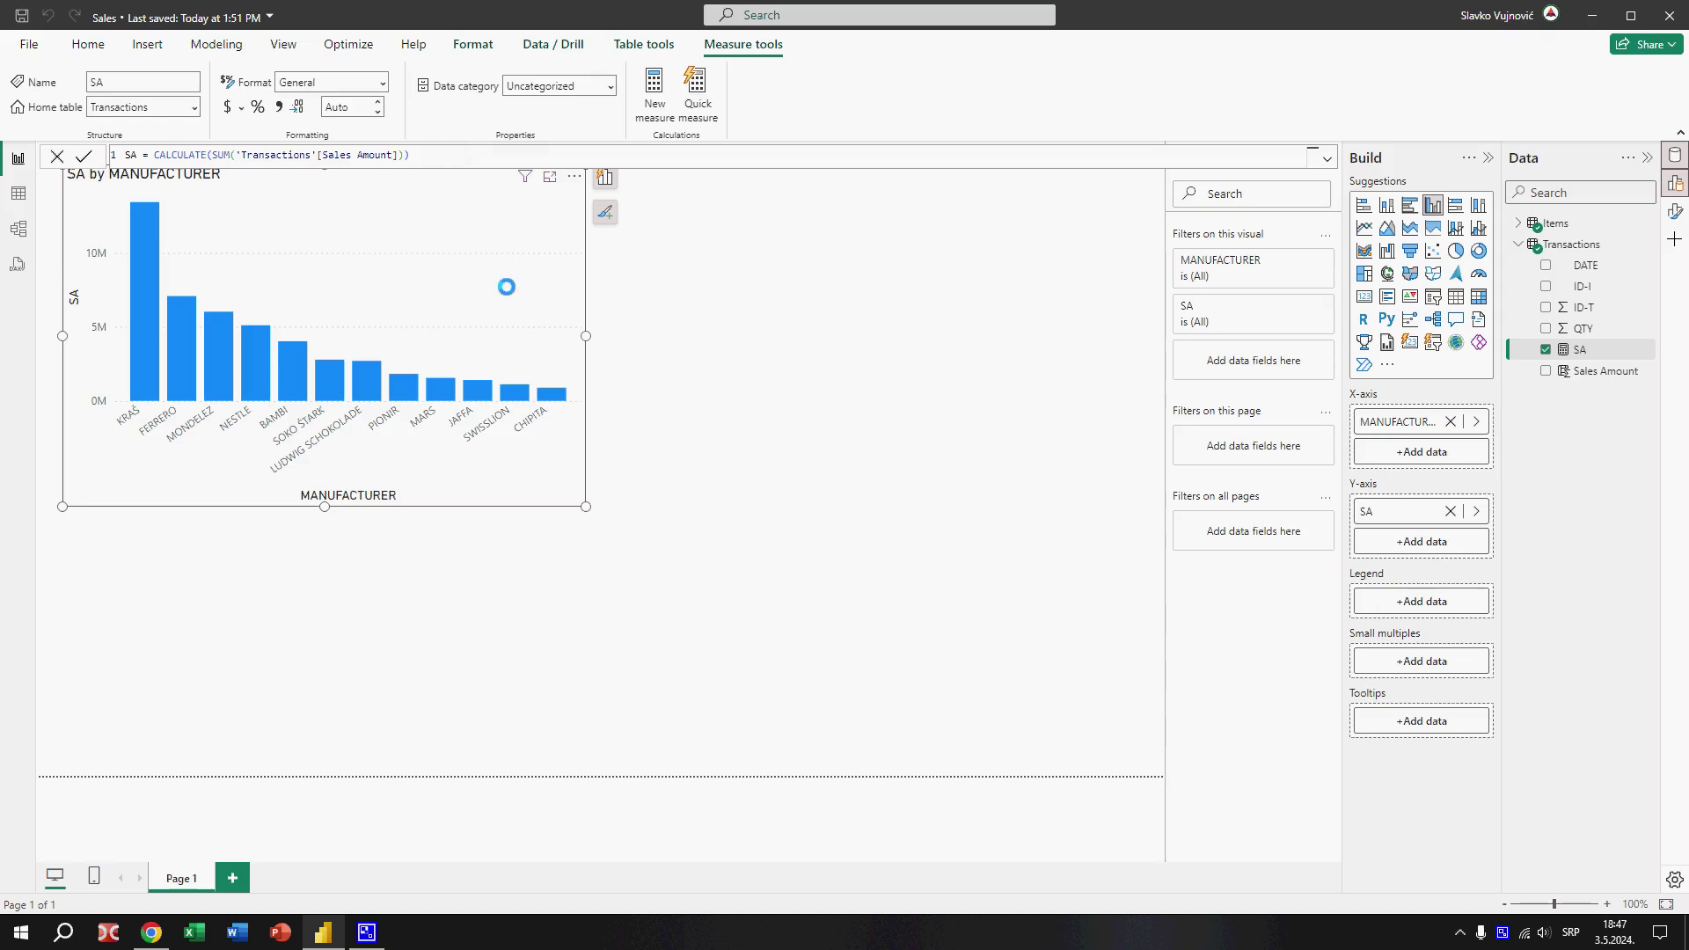
- Move the SA by MANUFACTURER chart slightly down and turn on its data labels
left_click_drag(412, 504, 414, 521)
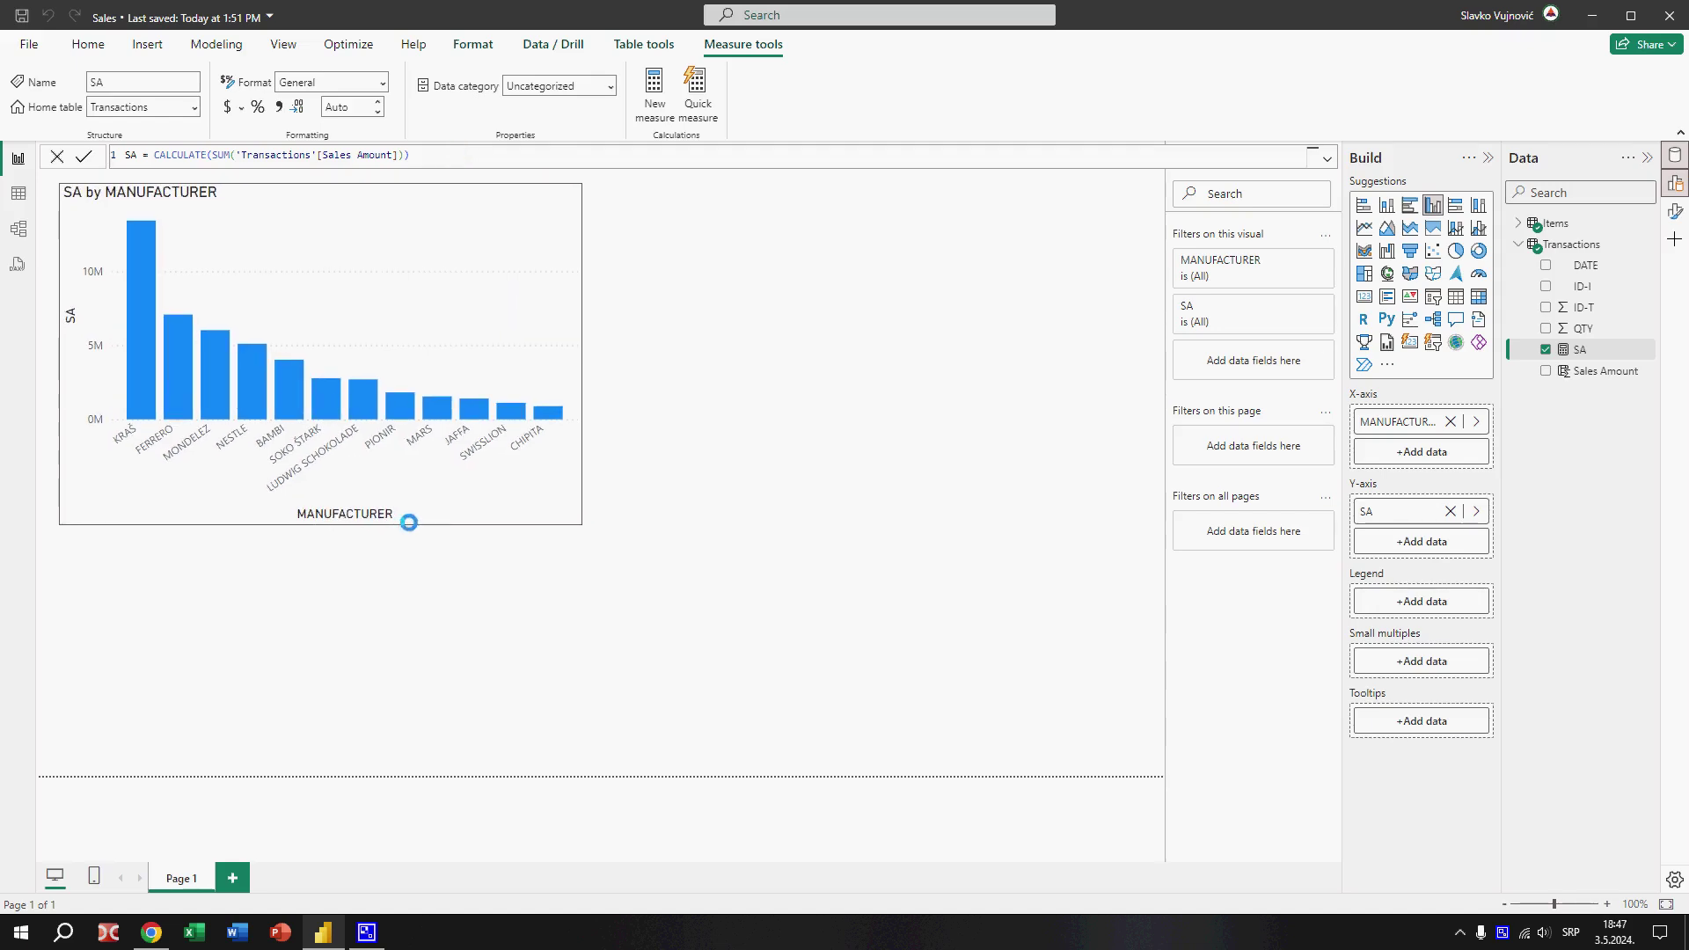
left_click(603, 233)
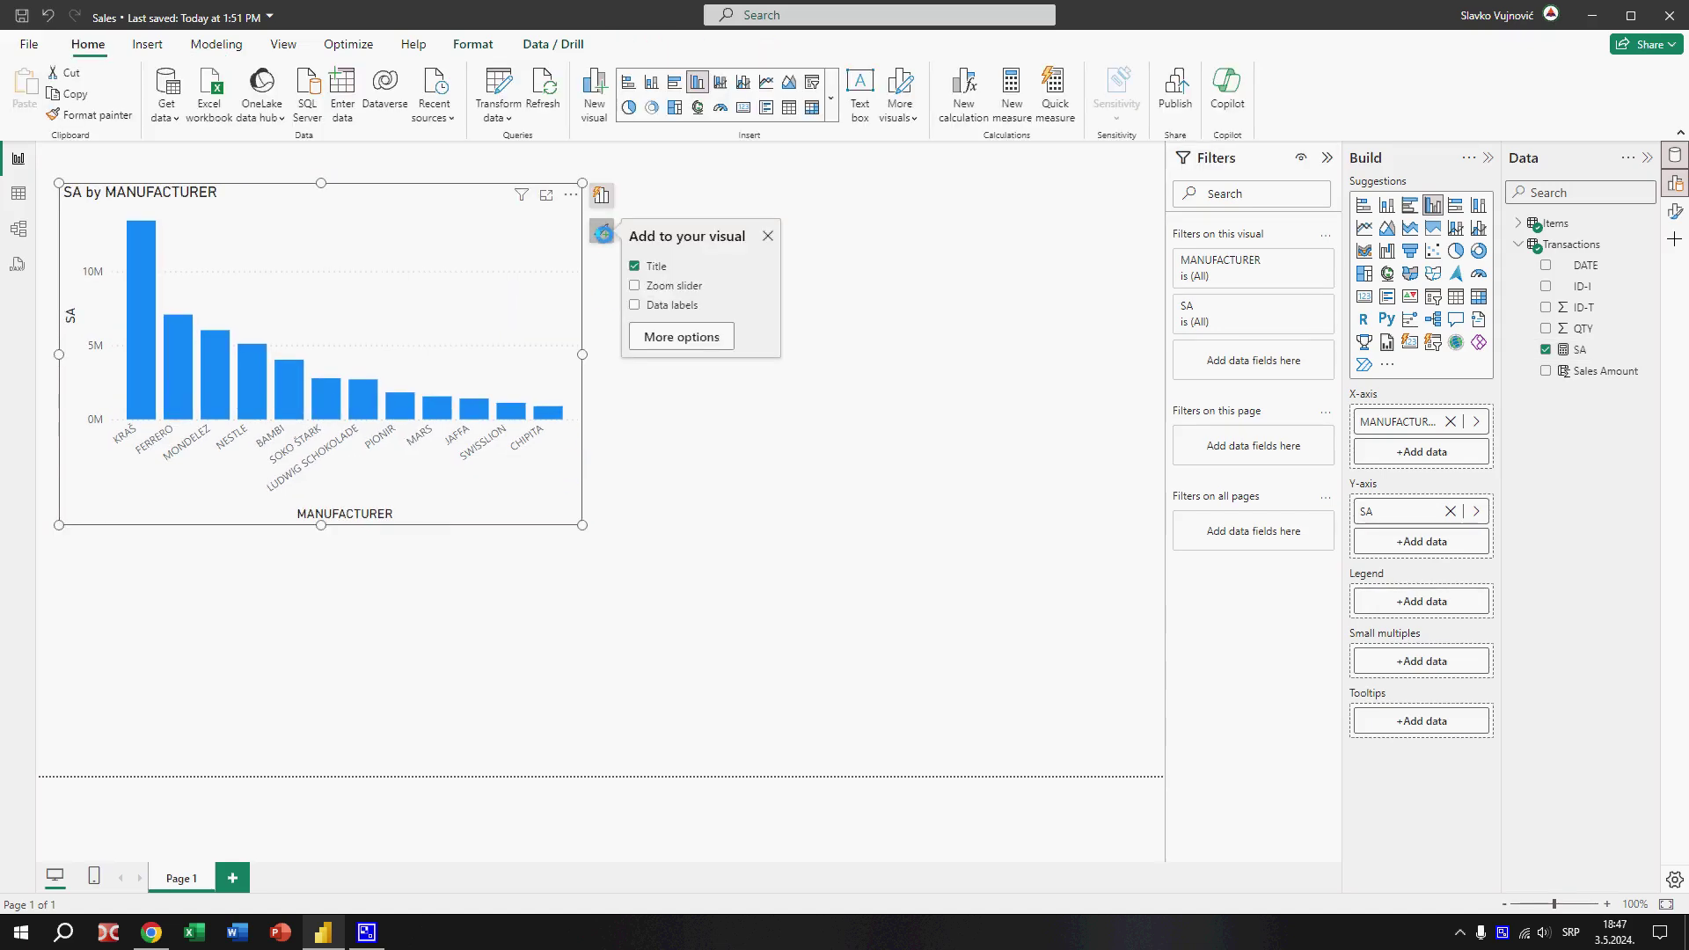
left_click(633, 305)
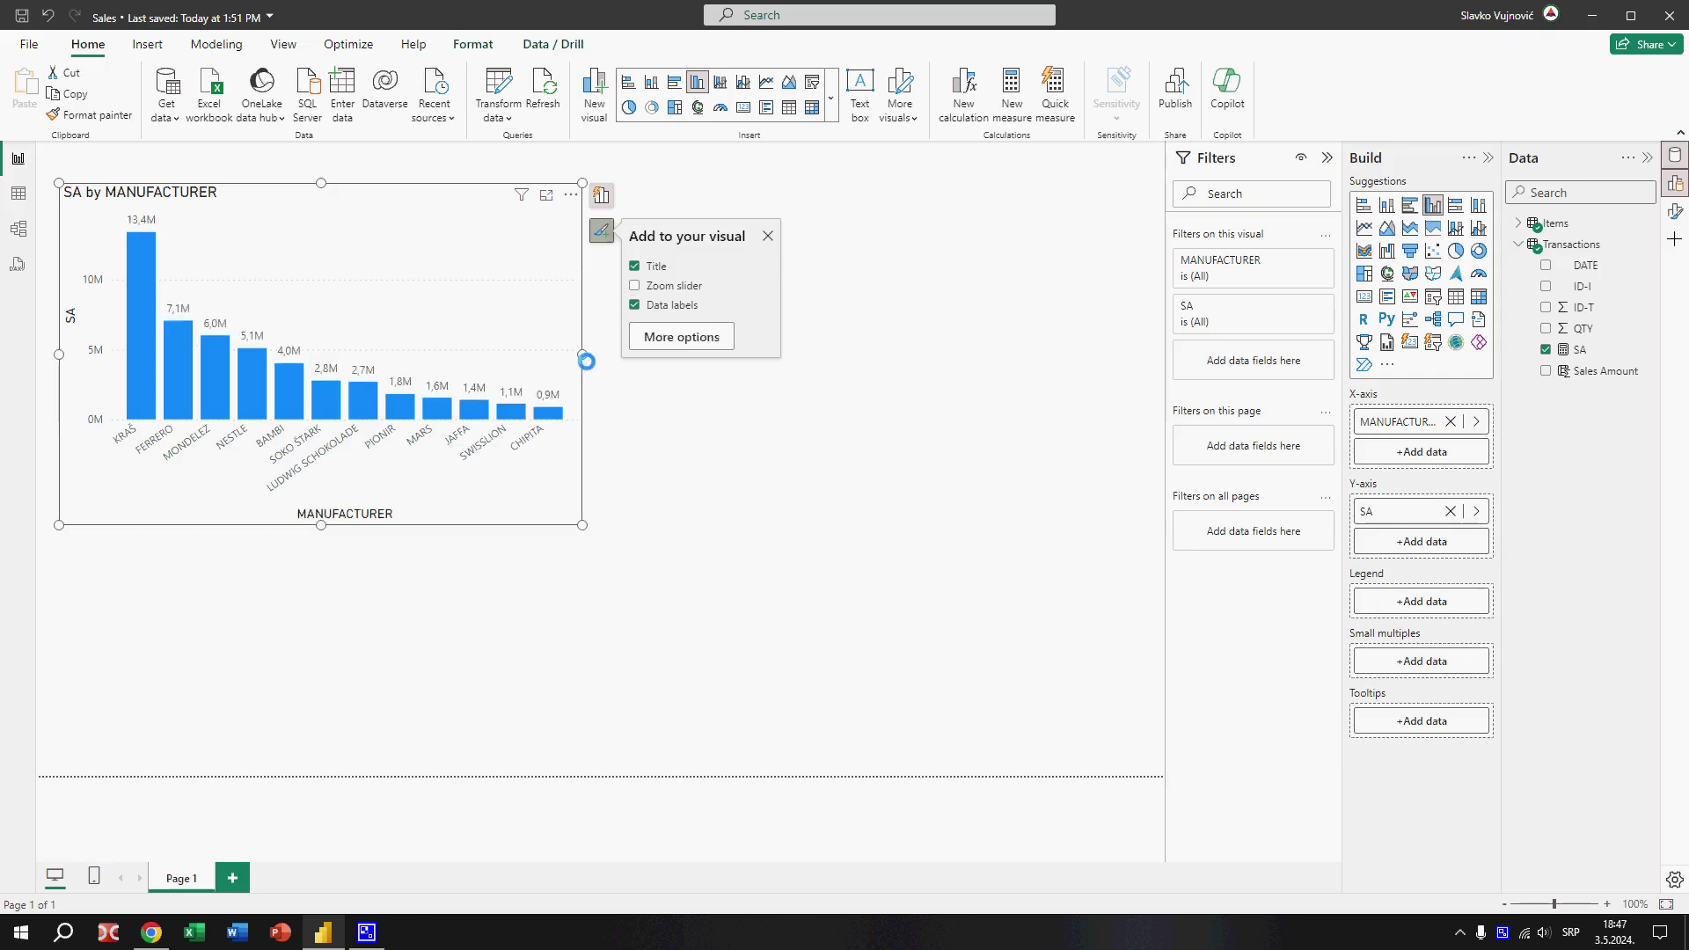
- Widen the SA by MANUFACTURER chart slightly and deselect it
left_click_drag(583, 356, 624, 373)
left_click(765, 439)
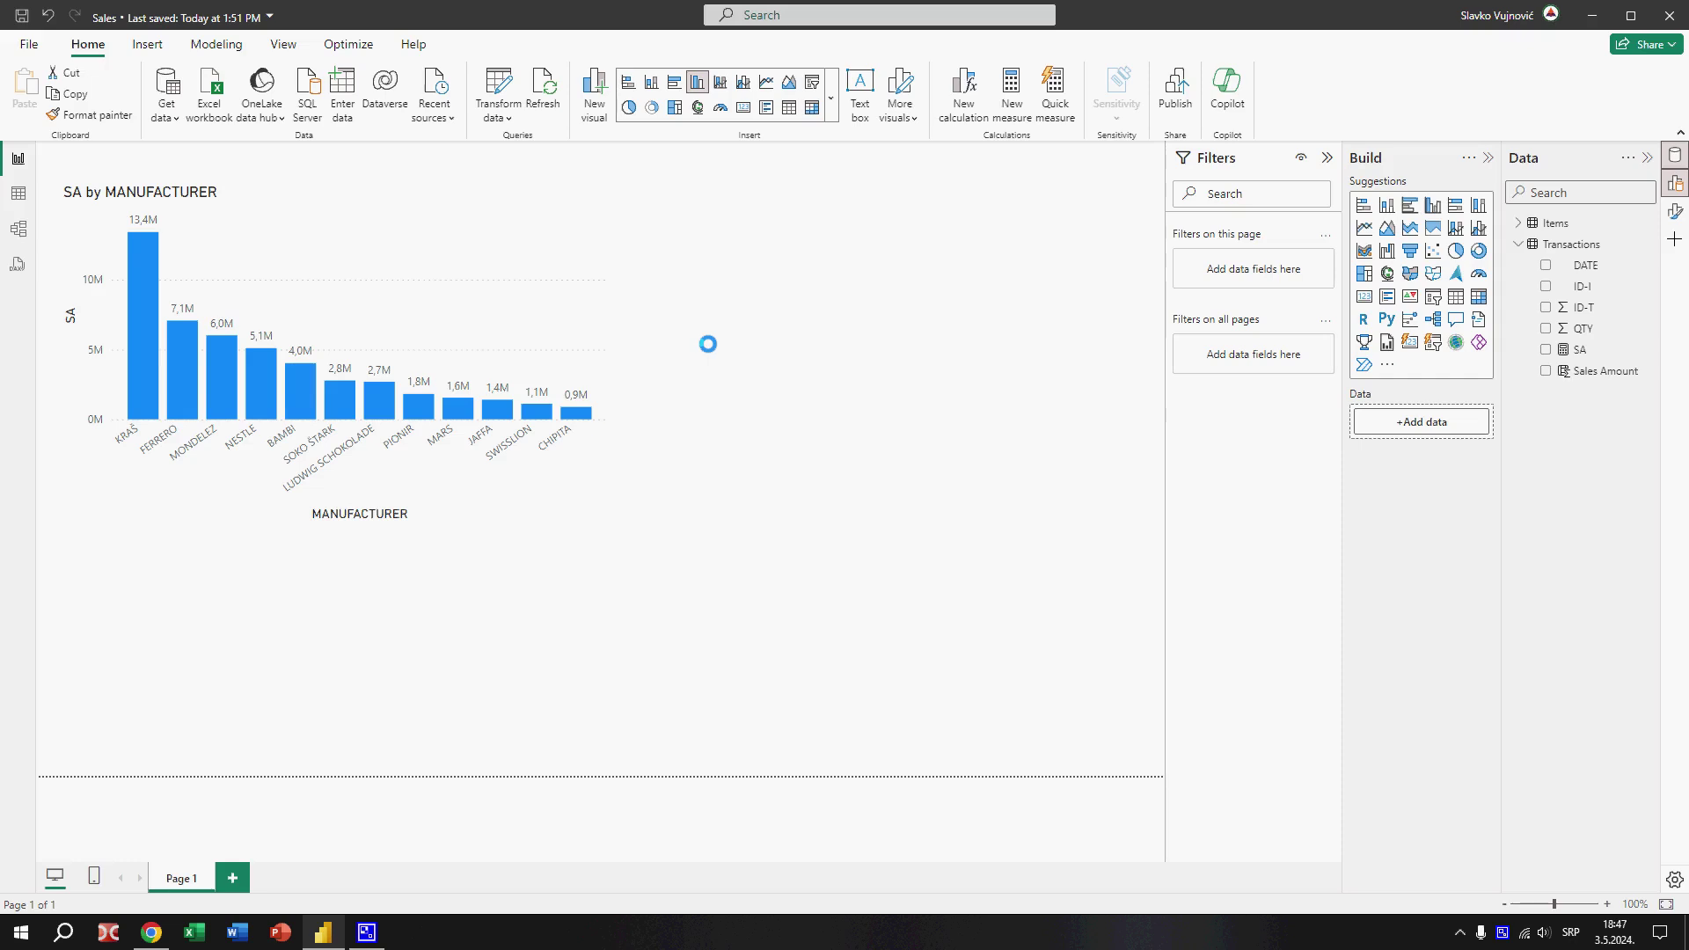
- In the table view, generate a Copilot quick measure suggestion for "Calculate Sales Amount where manufacturer is NESTLE"
left_click(19, 193)
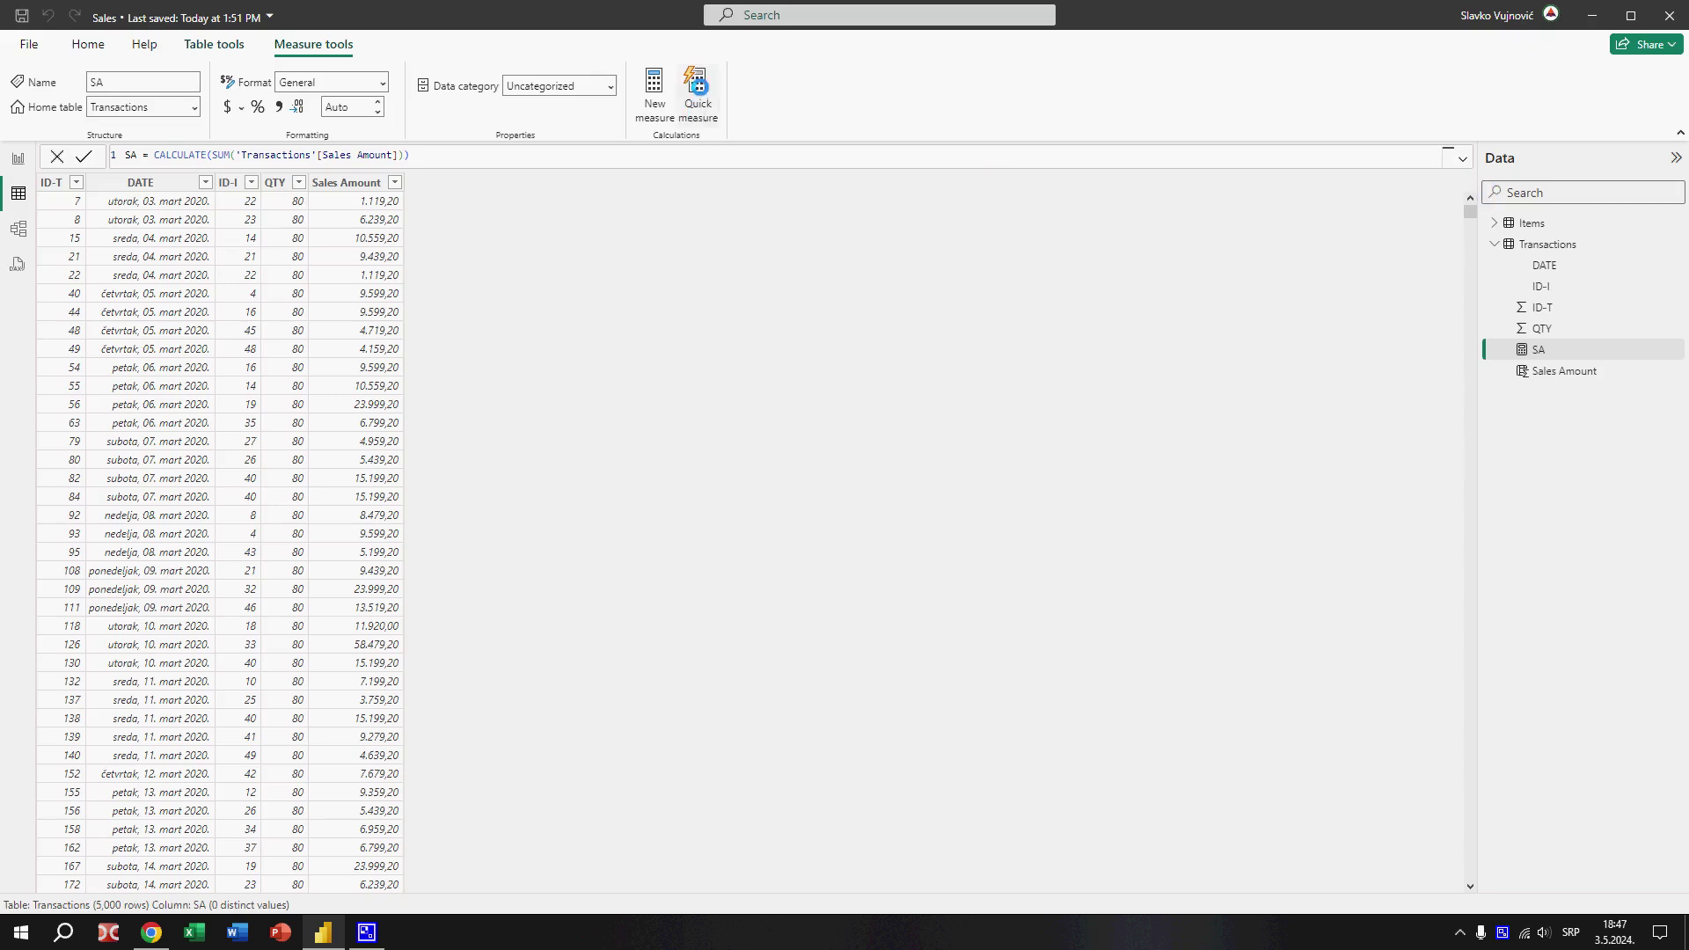
left_click(1384, 251)
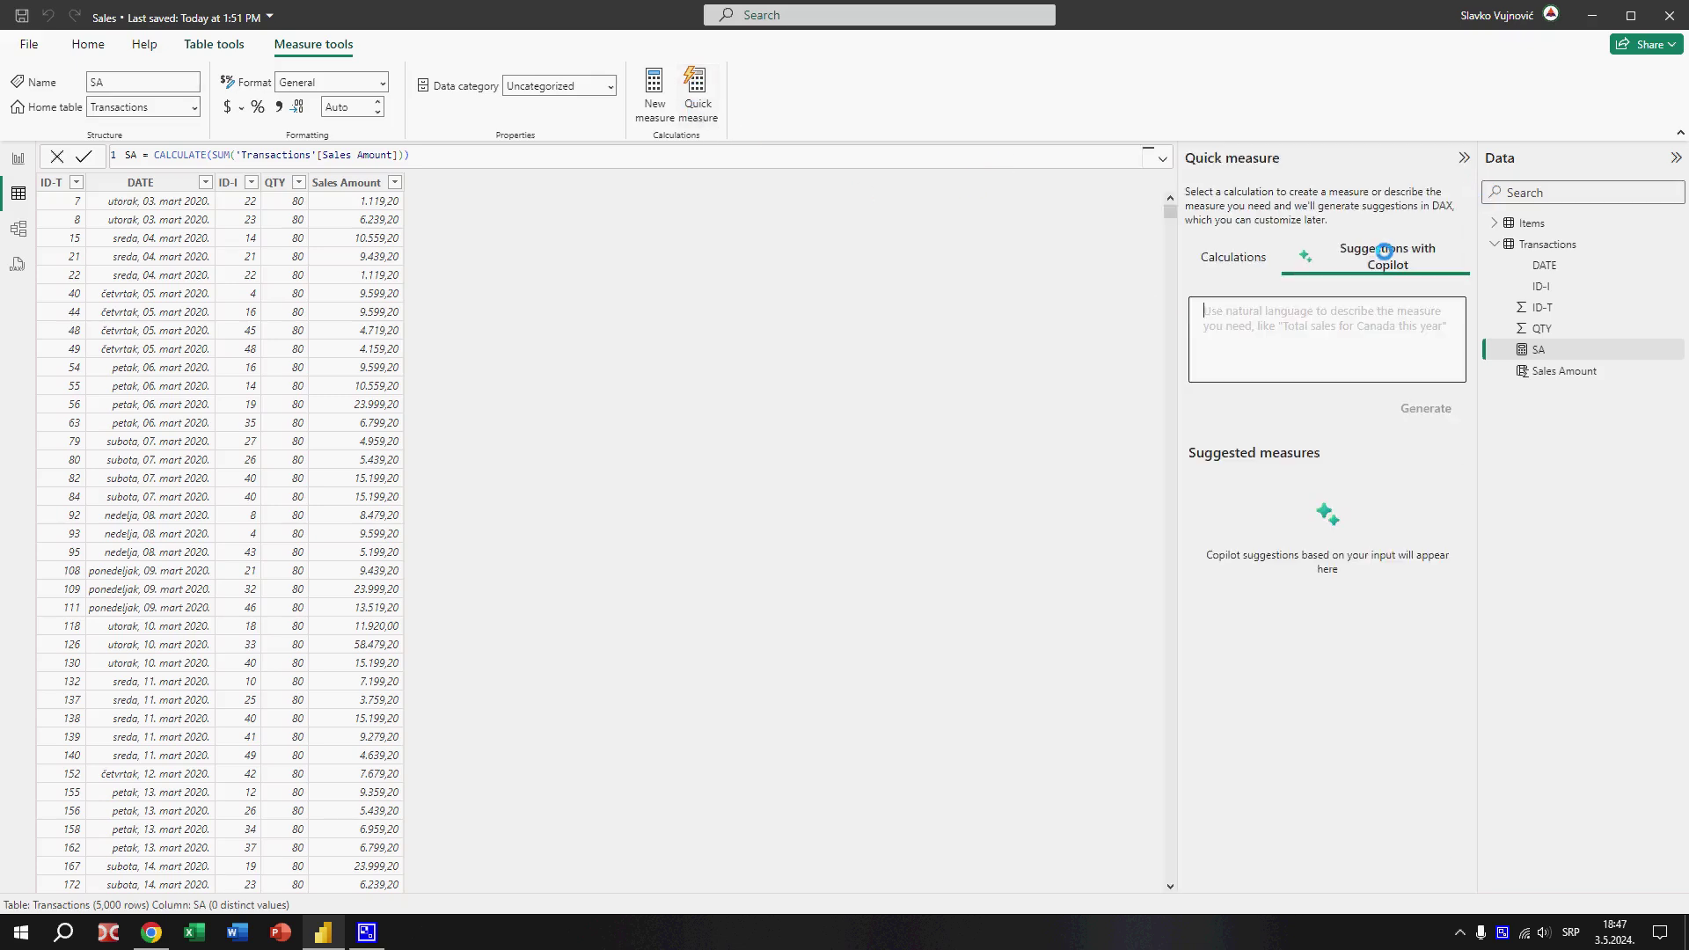
type("Cal")
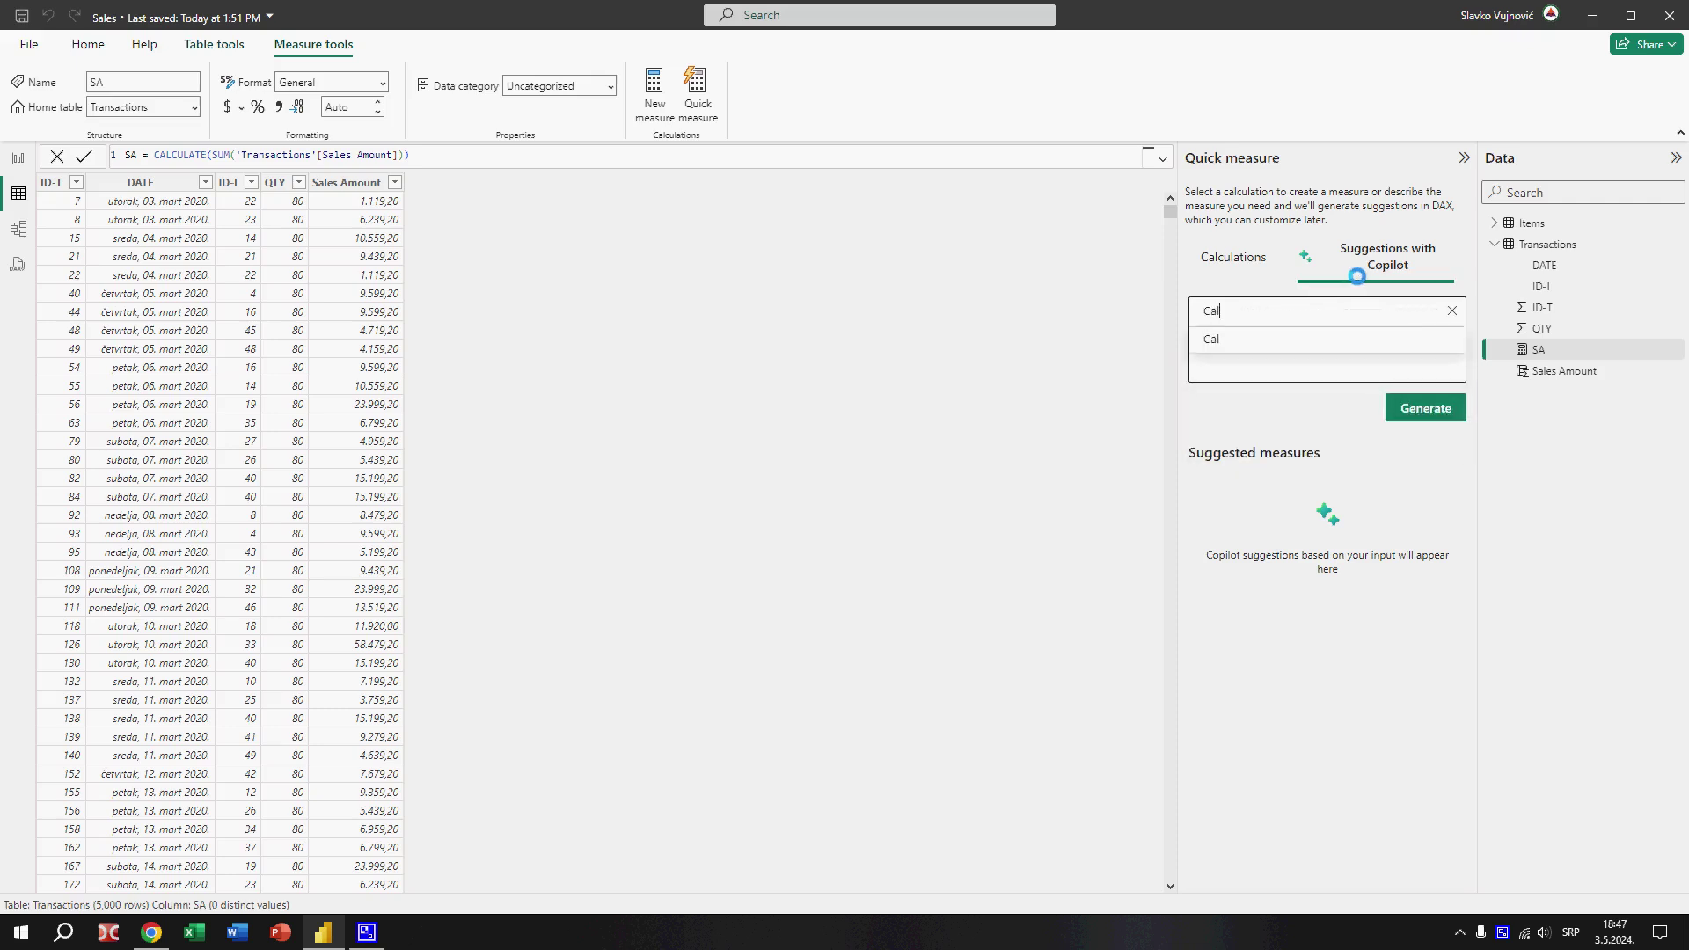
type("culate ")
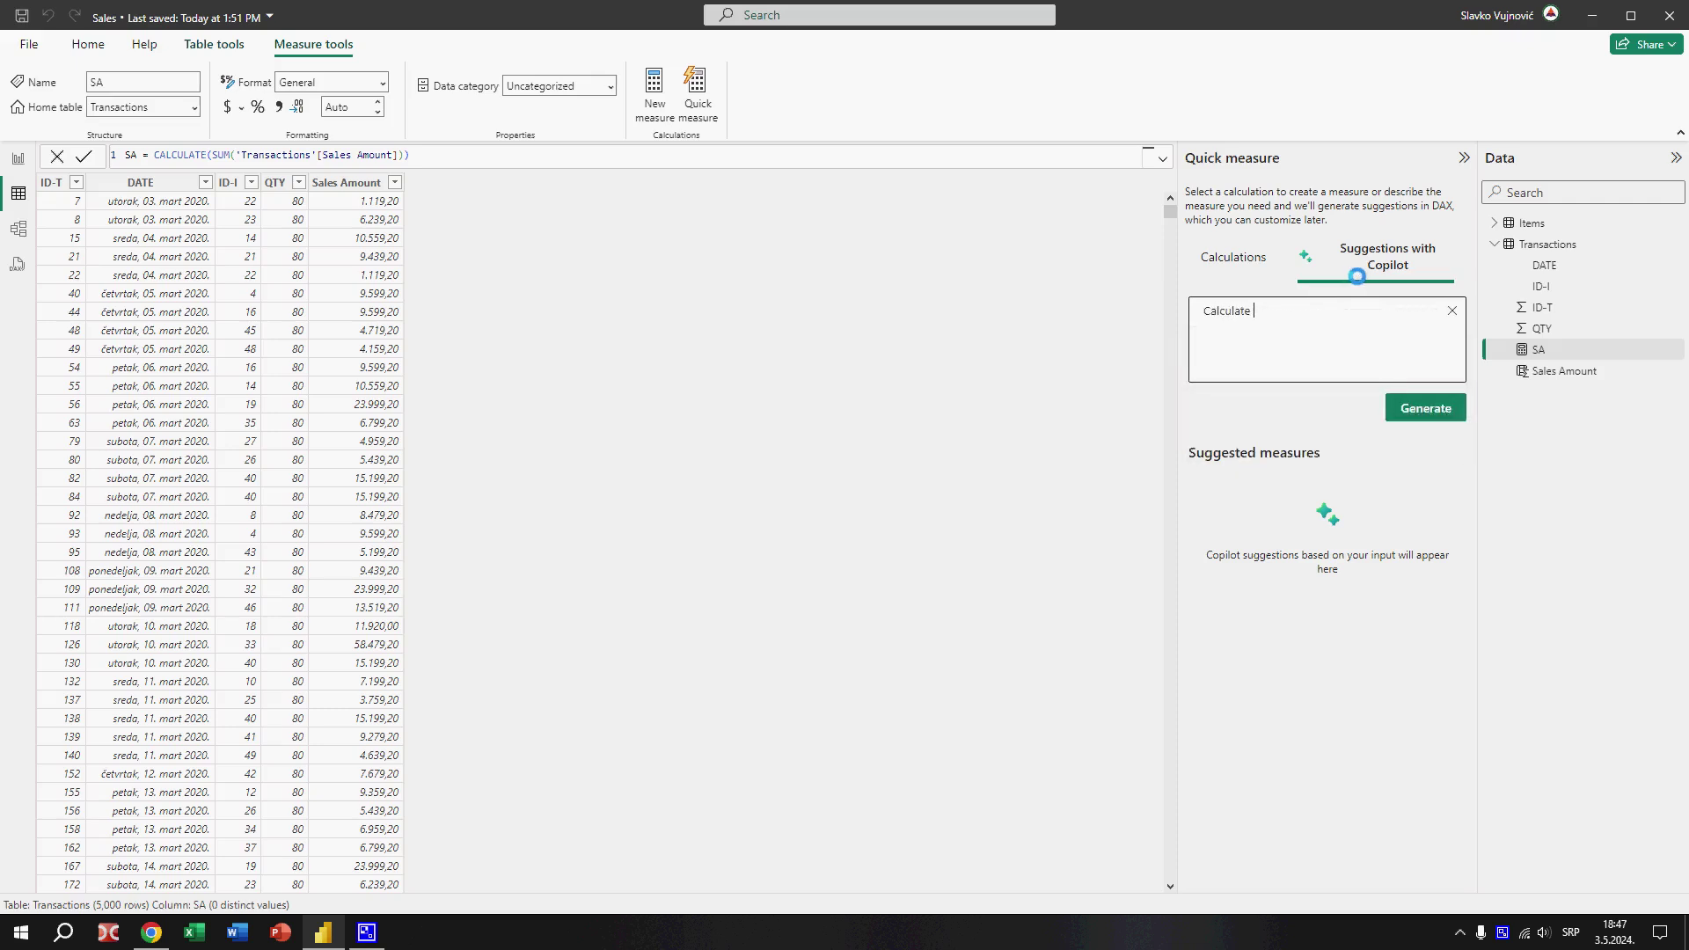
type("Sales AMo")
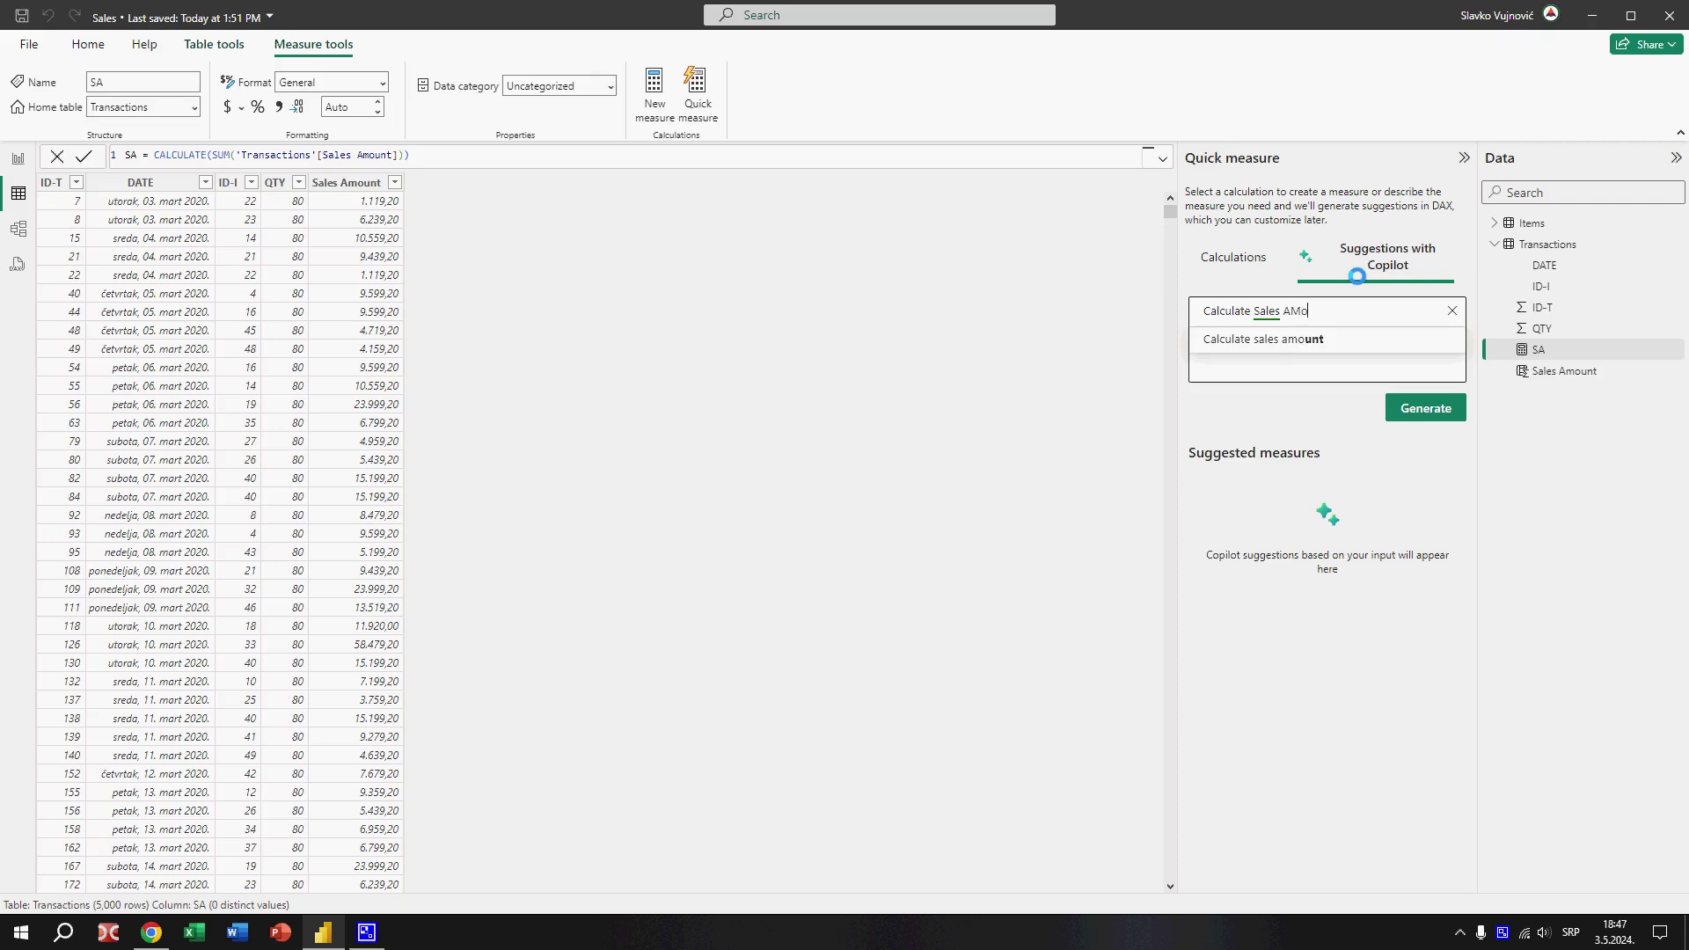
type("mount where man")
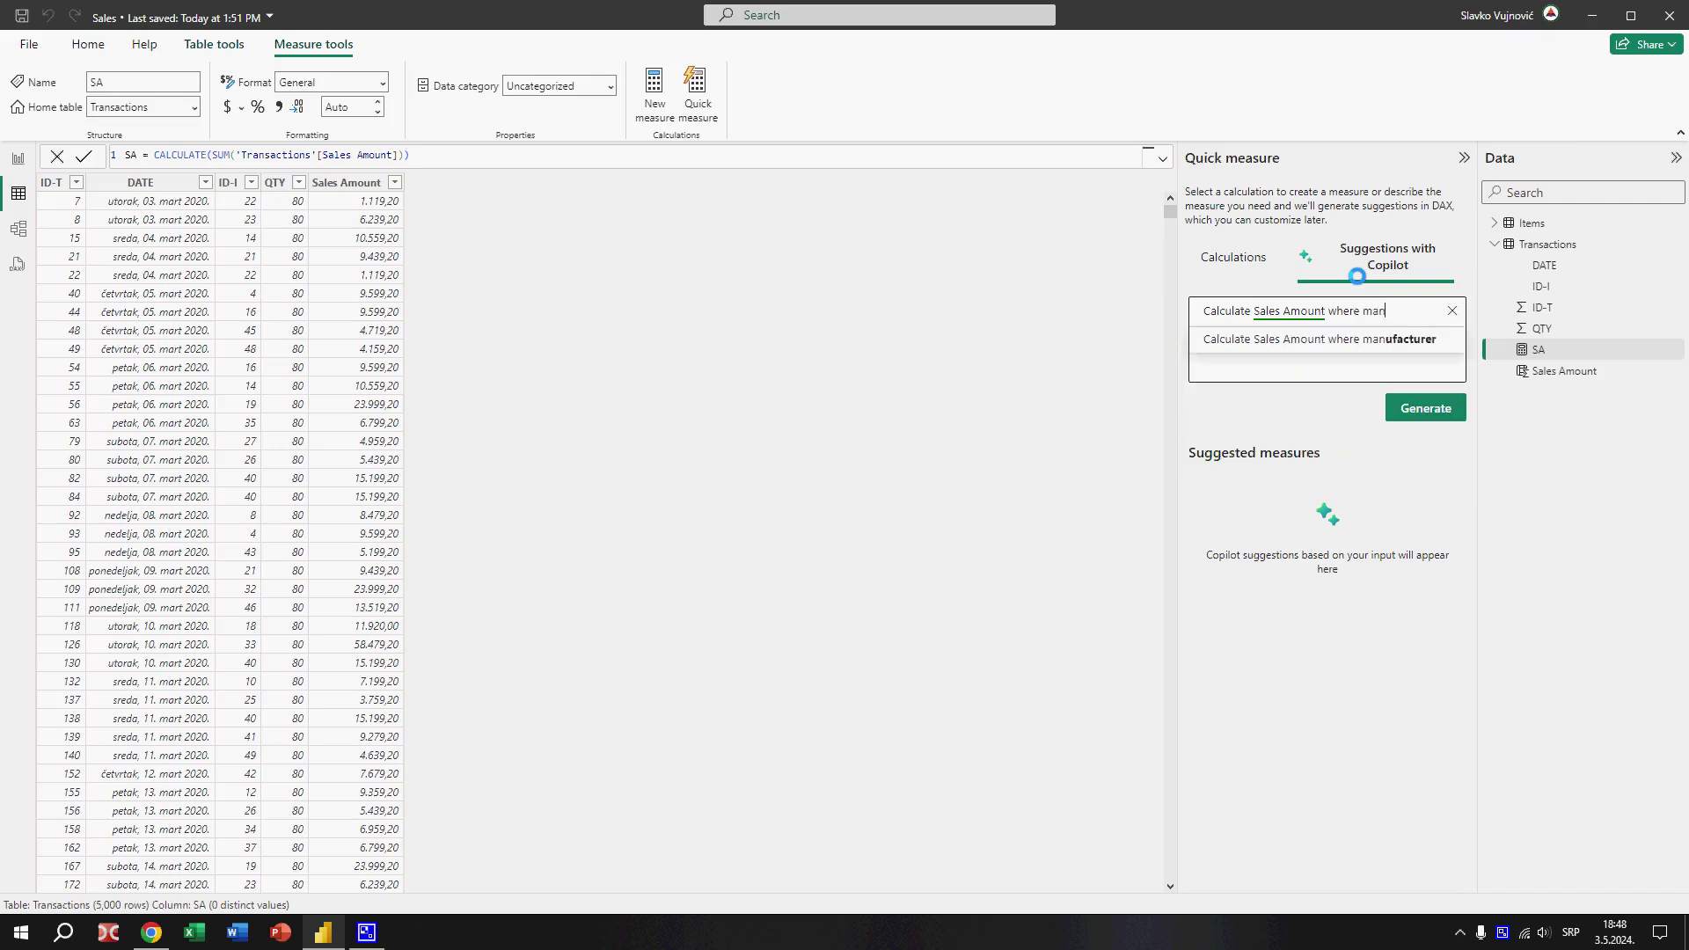
type("ufacturer is")
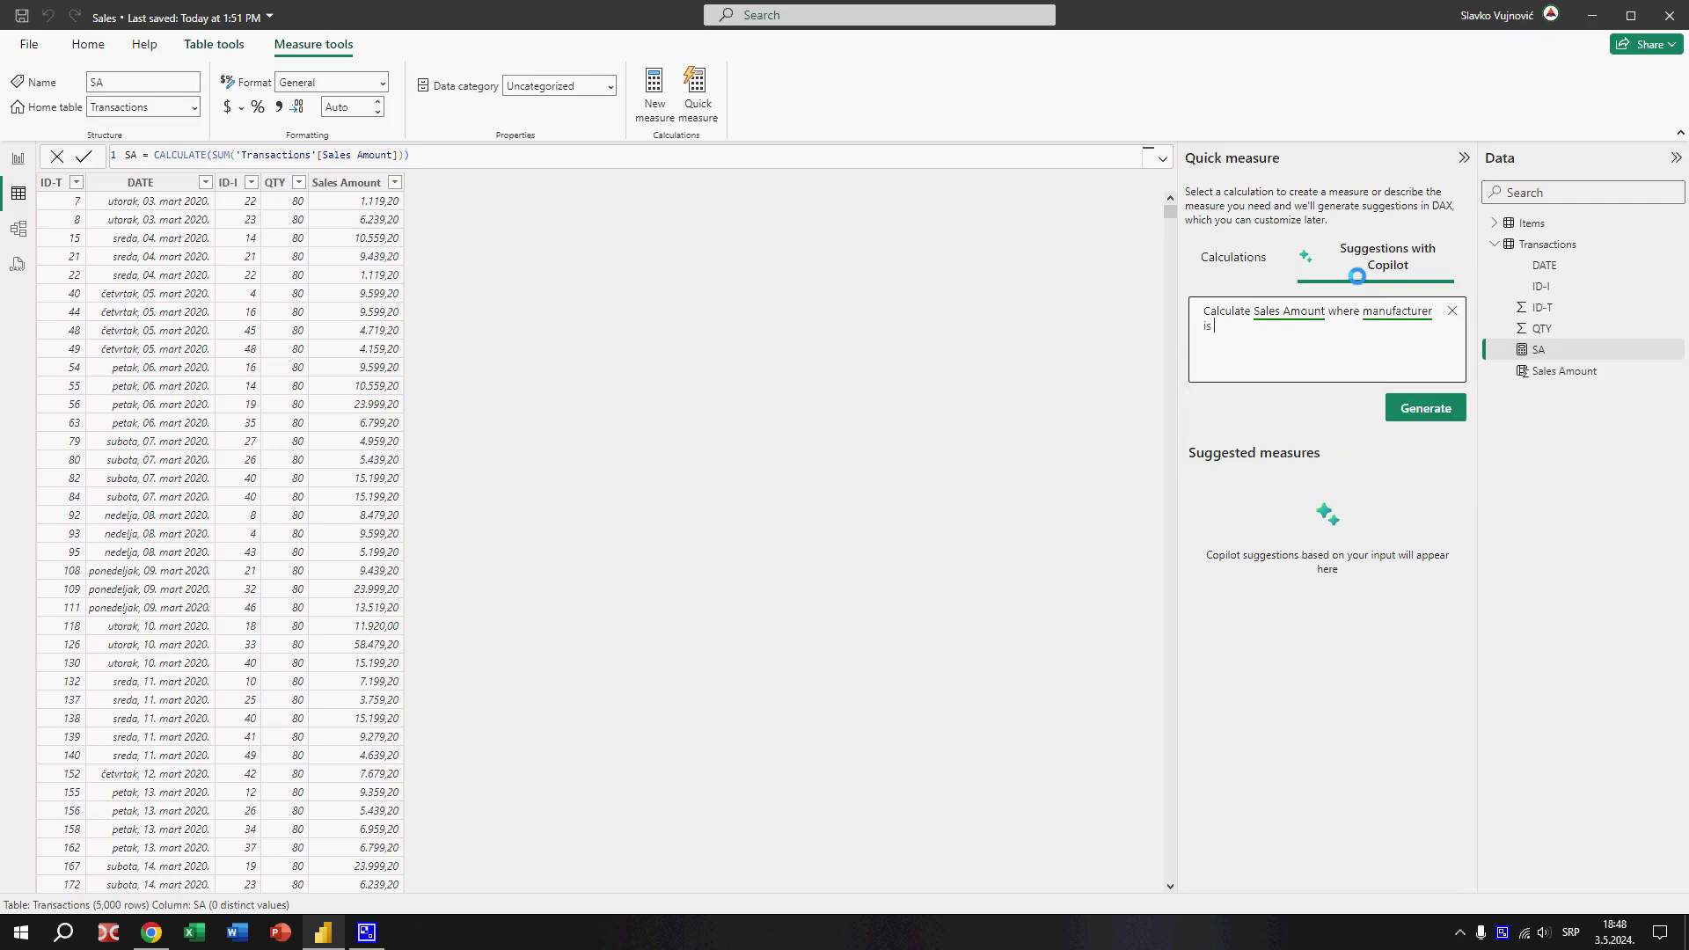
type(" NESTLE")
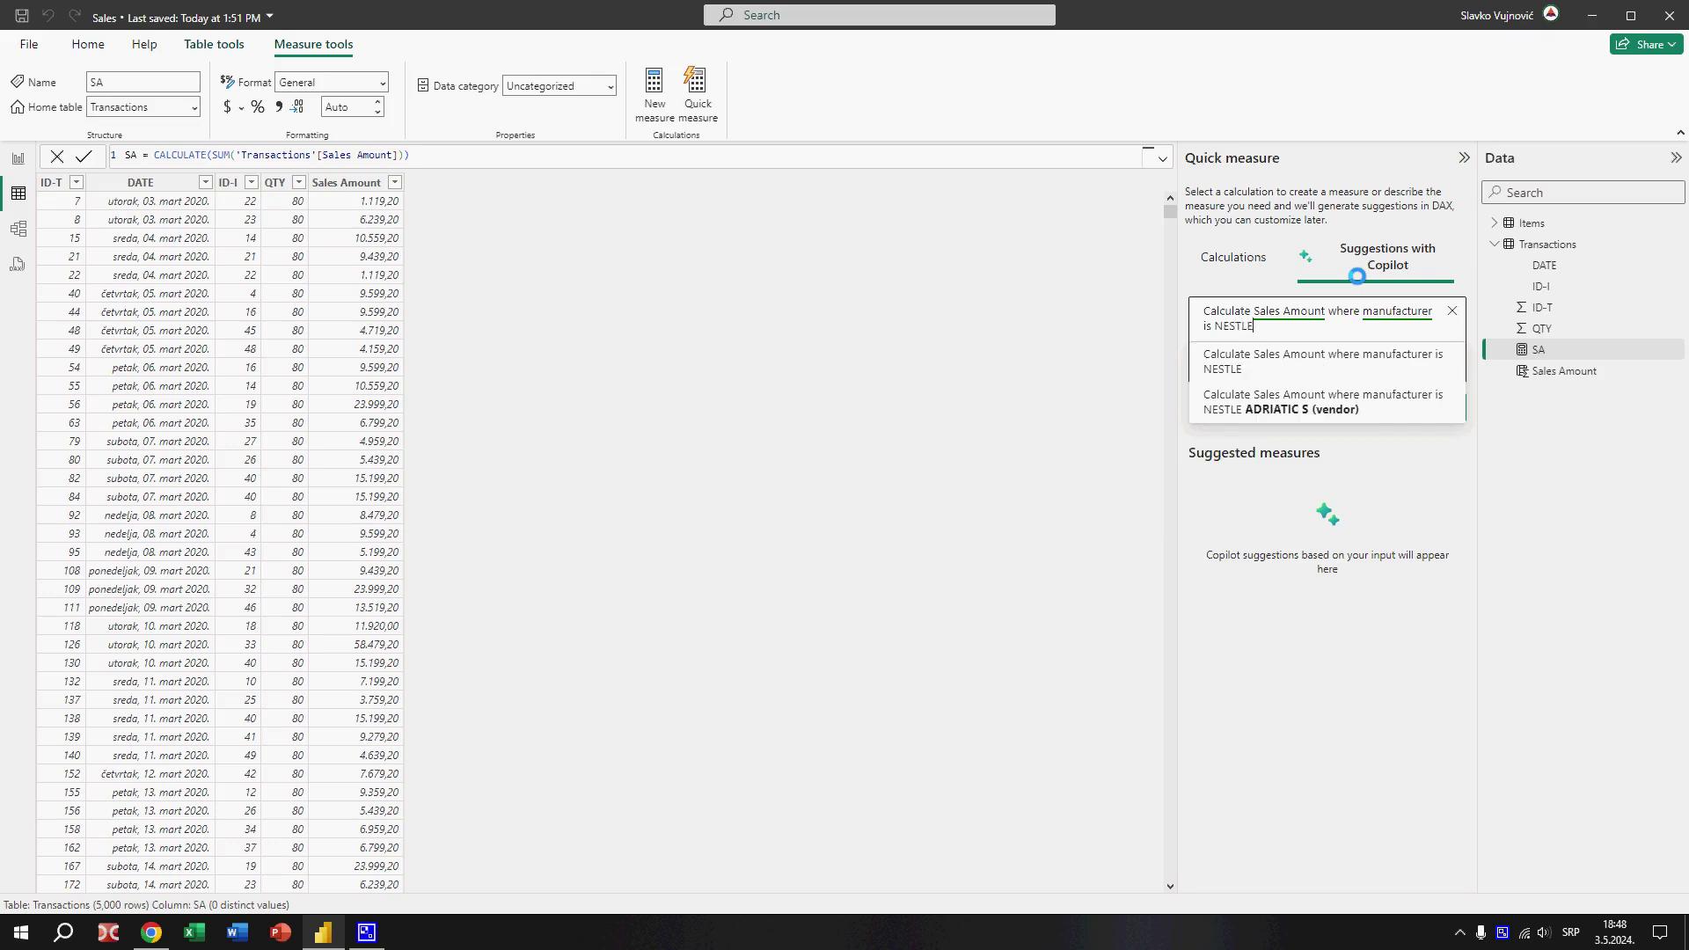
left_click(1304, 357)
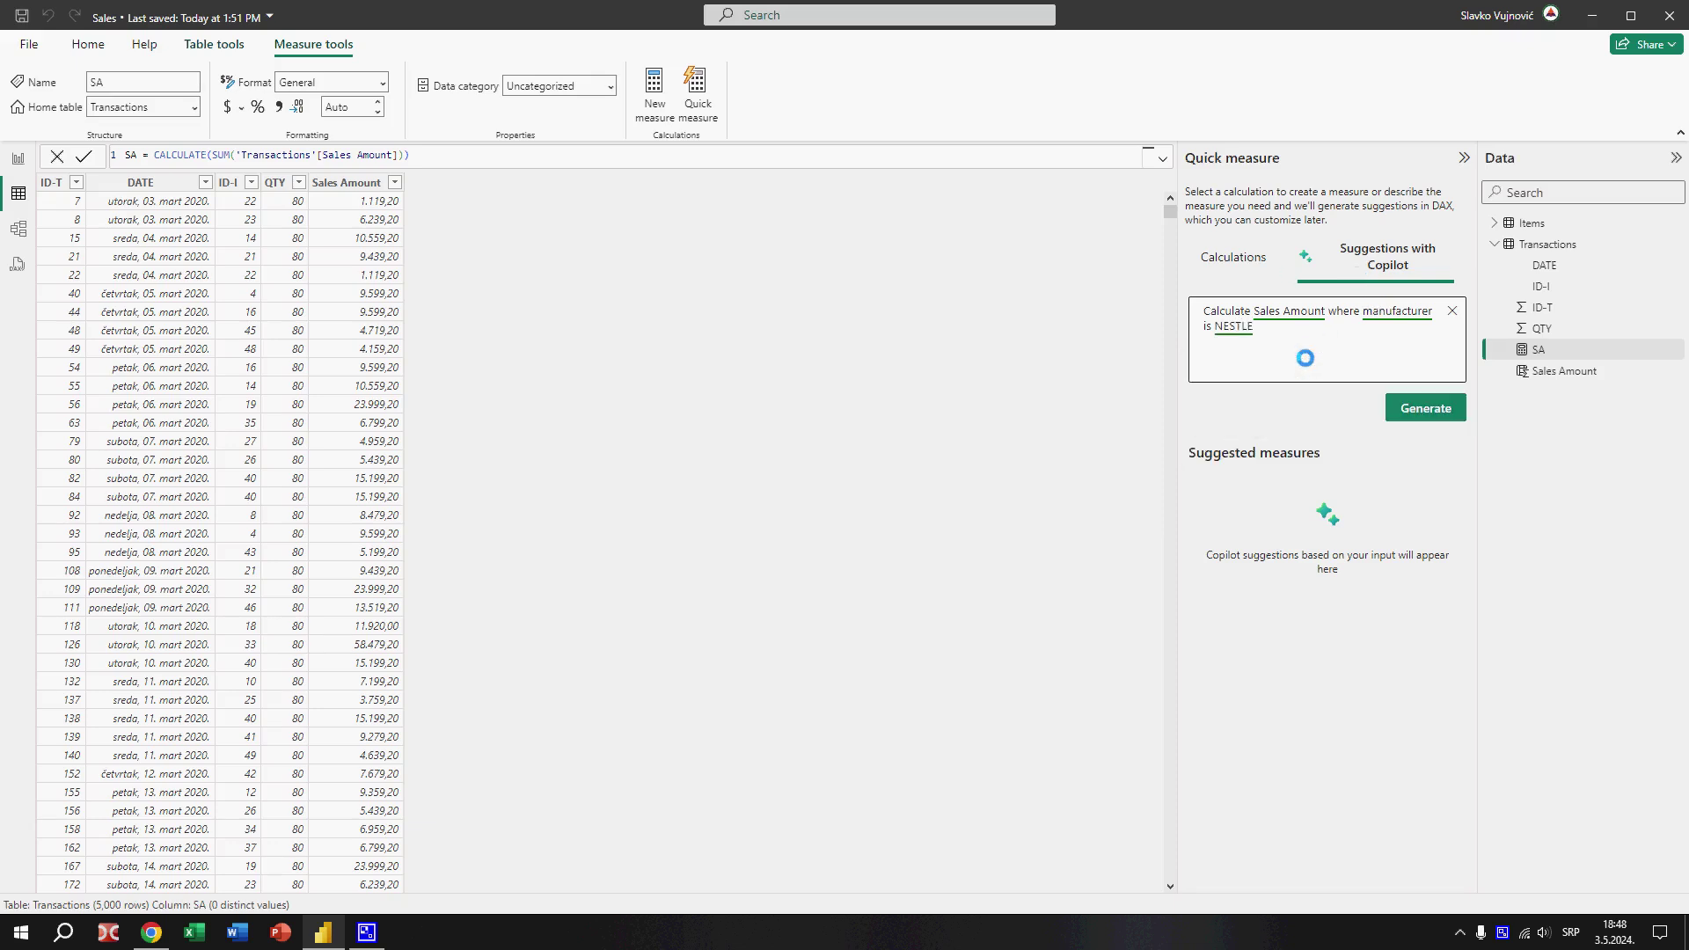
left_click(1441, 399)
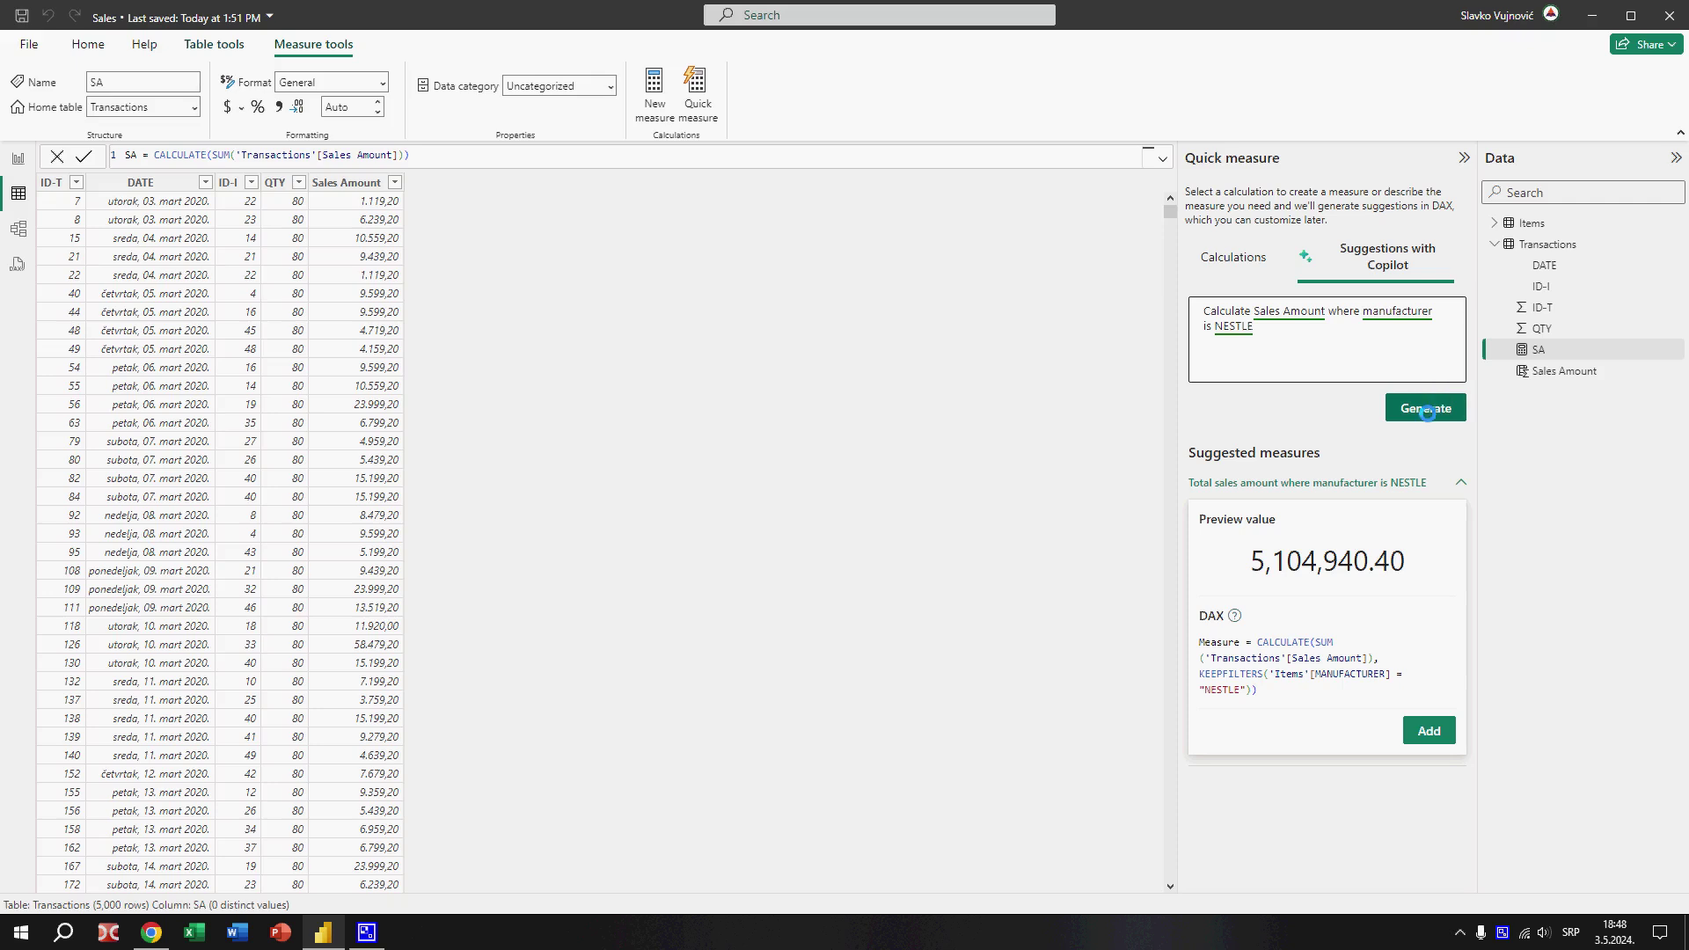
- Add the suggested NESTLE sales amount measure to the Transactions table and name it SA NESTLE
left_click(1425, 730)
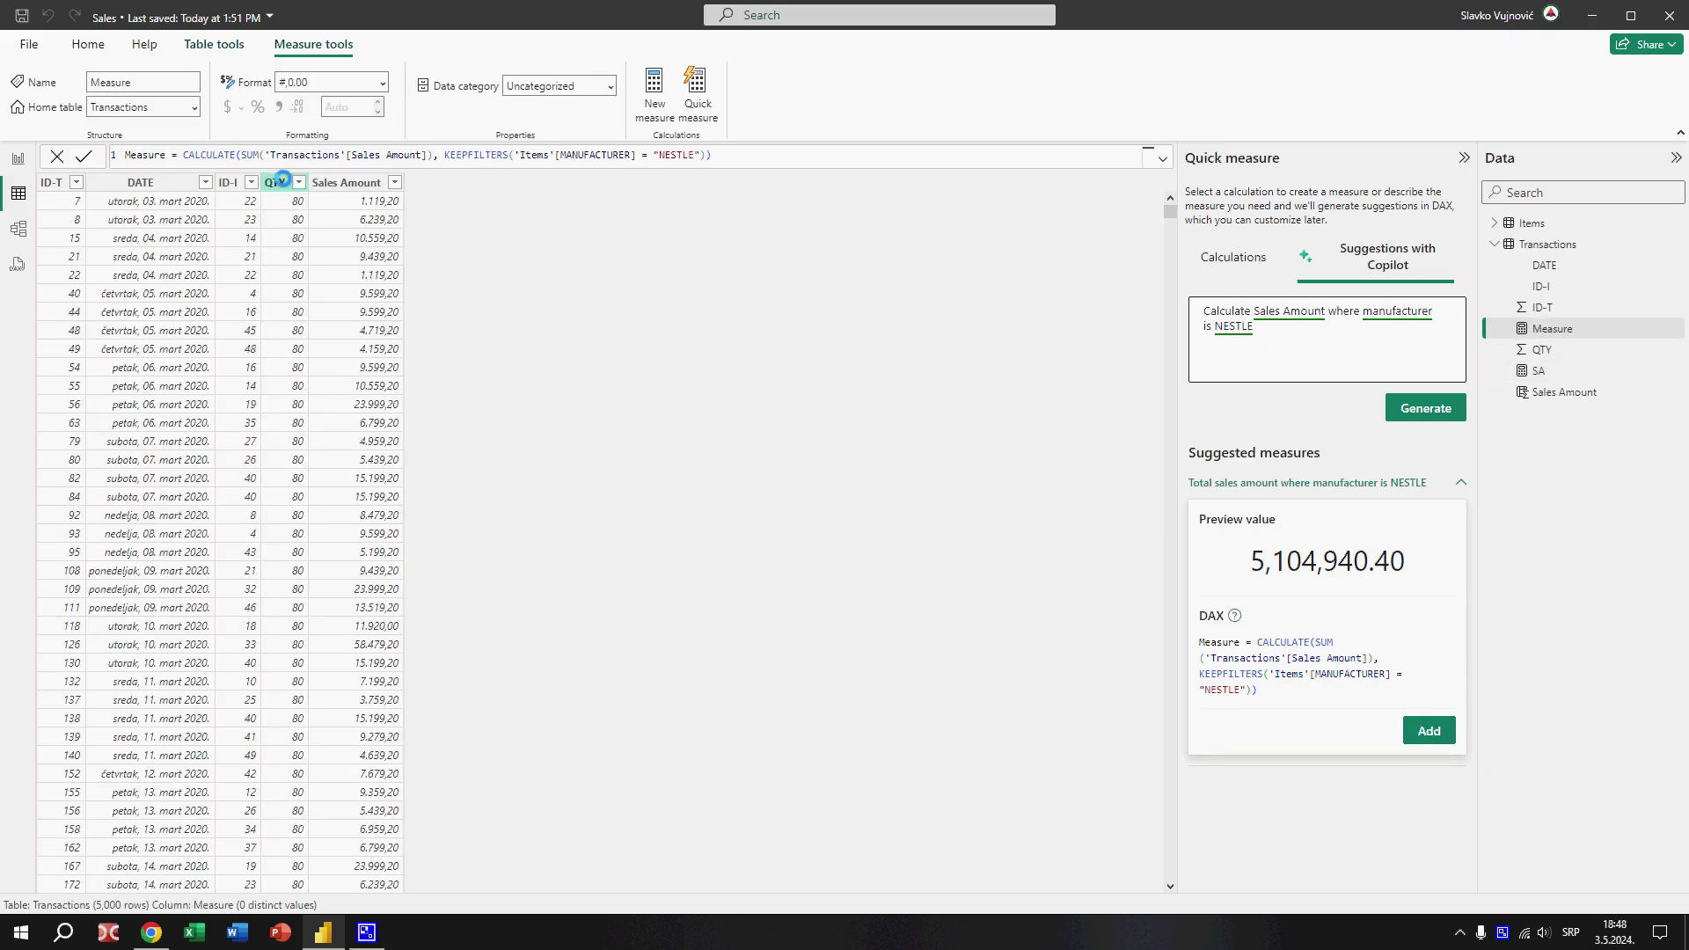
left_click_drag(167, 155, 104, 156)
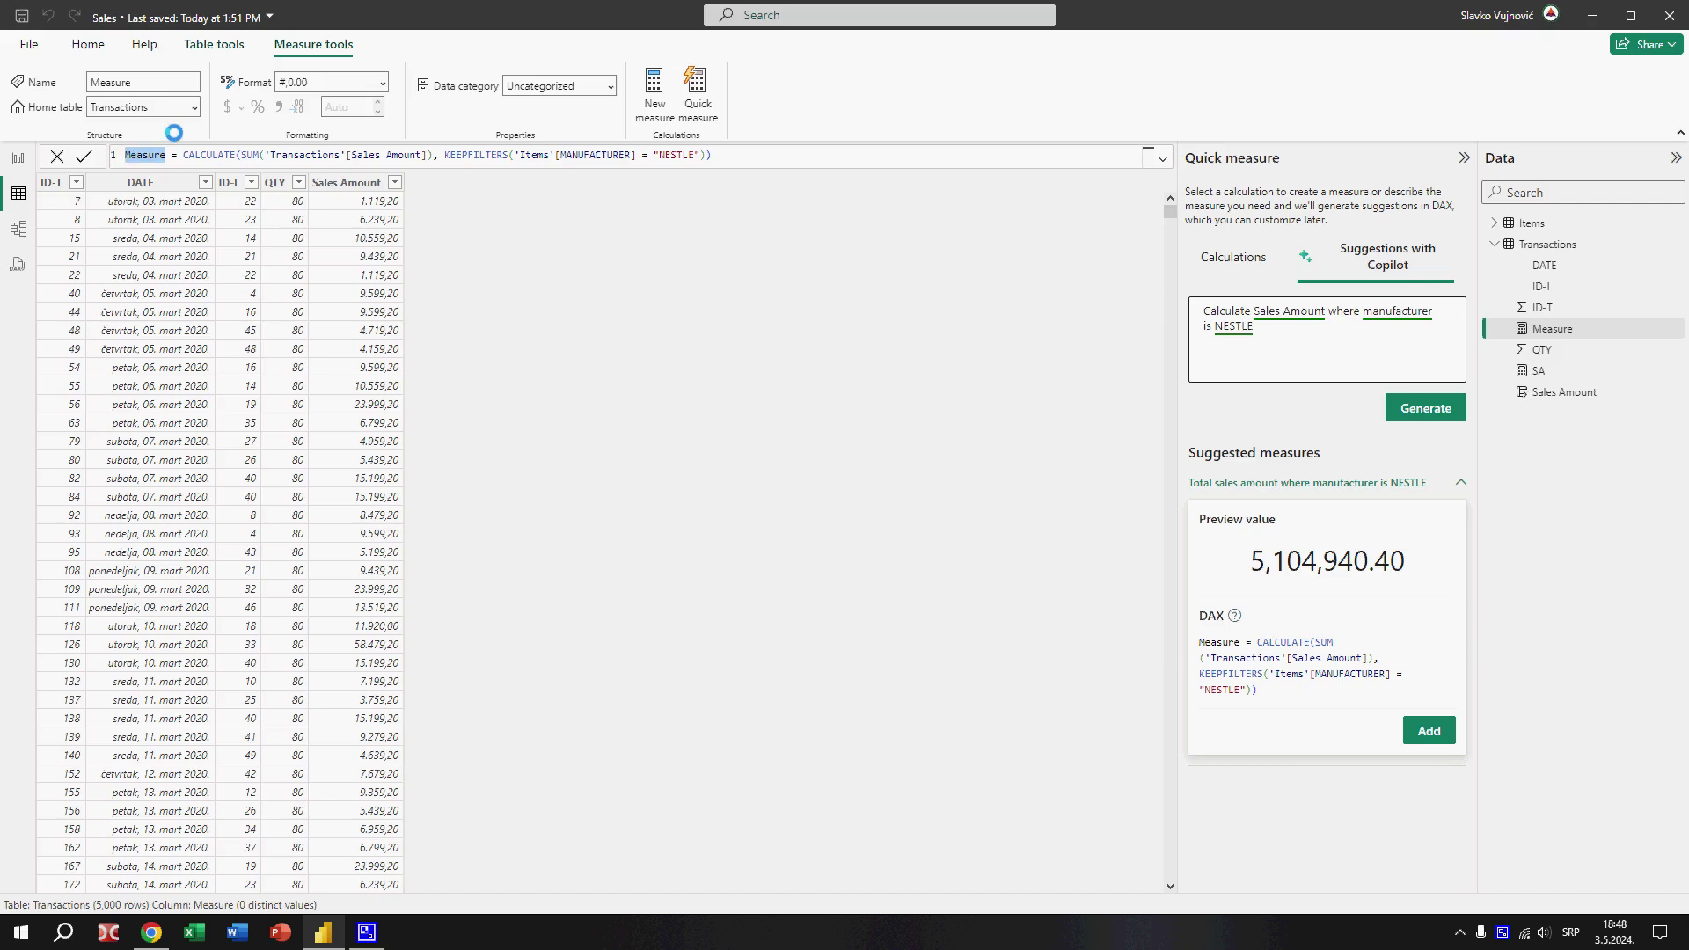
type("SA ")
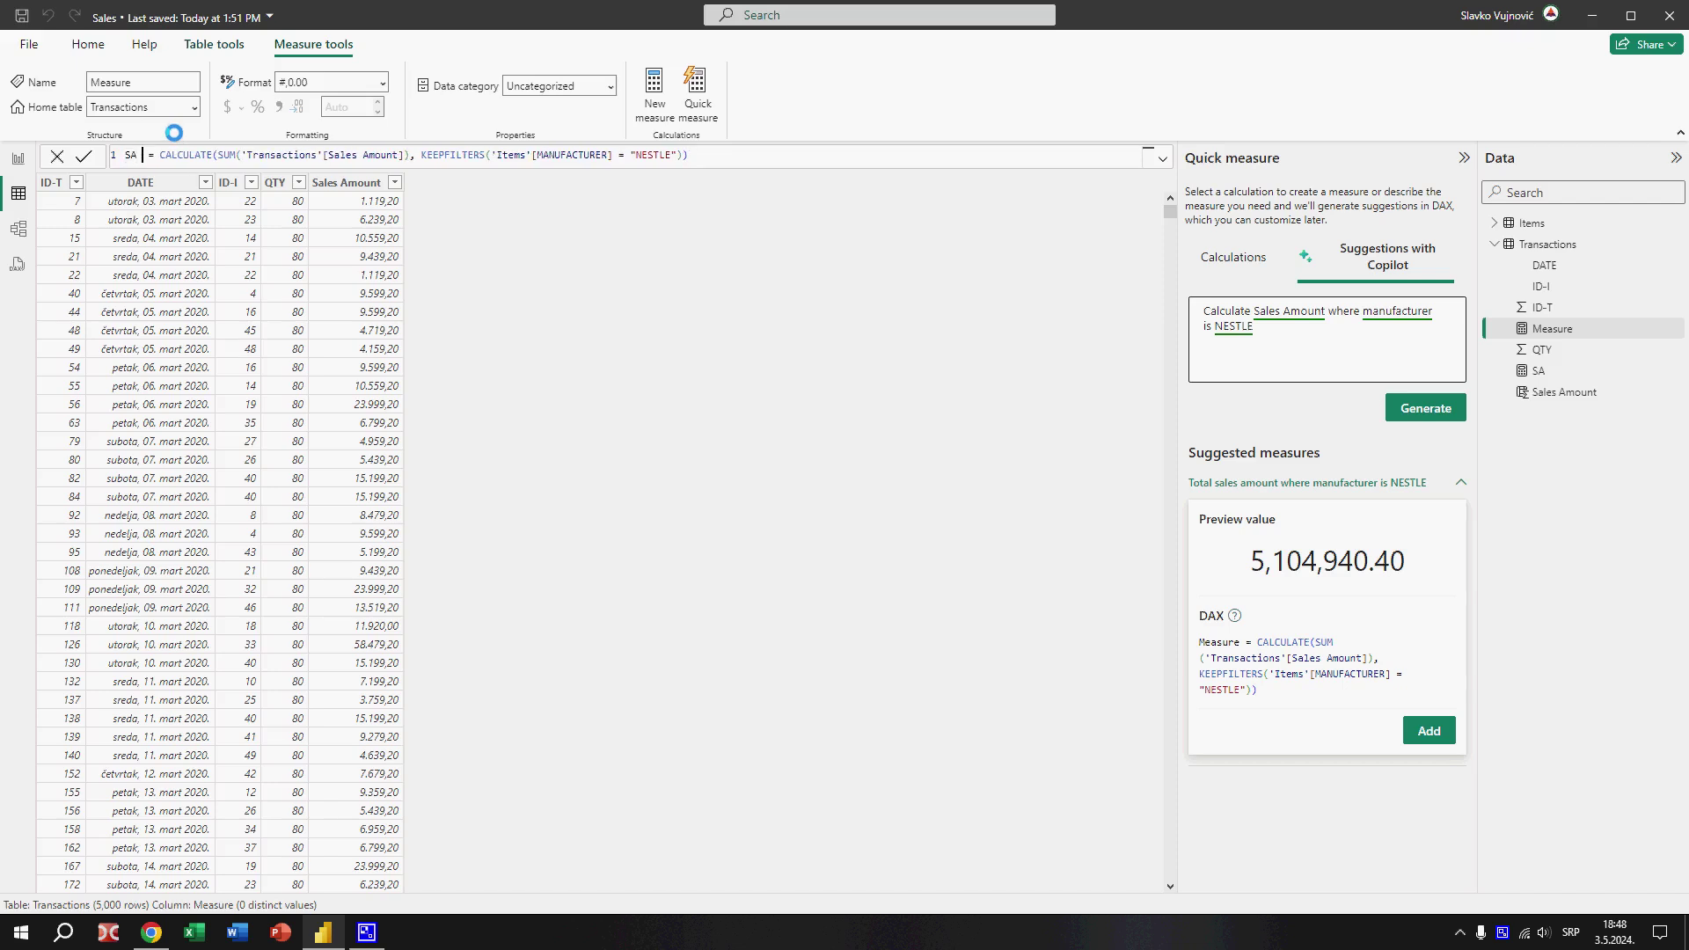
type("NESTLE")
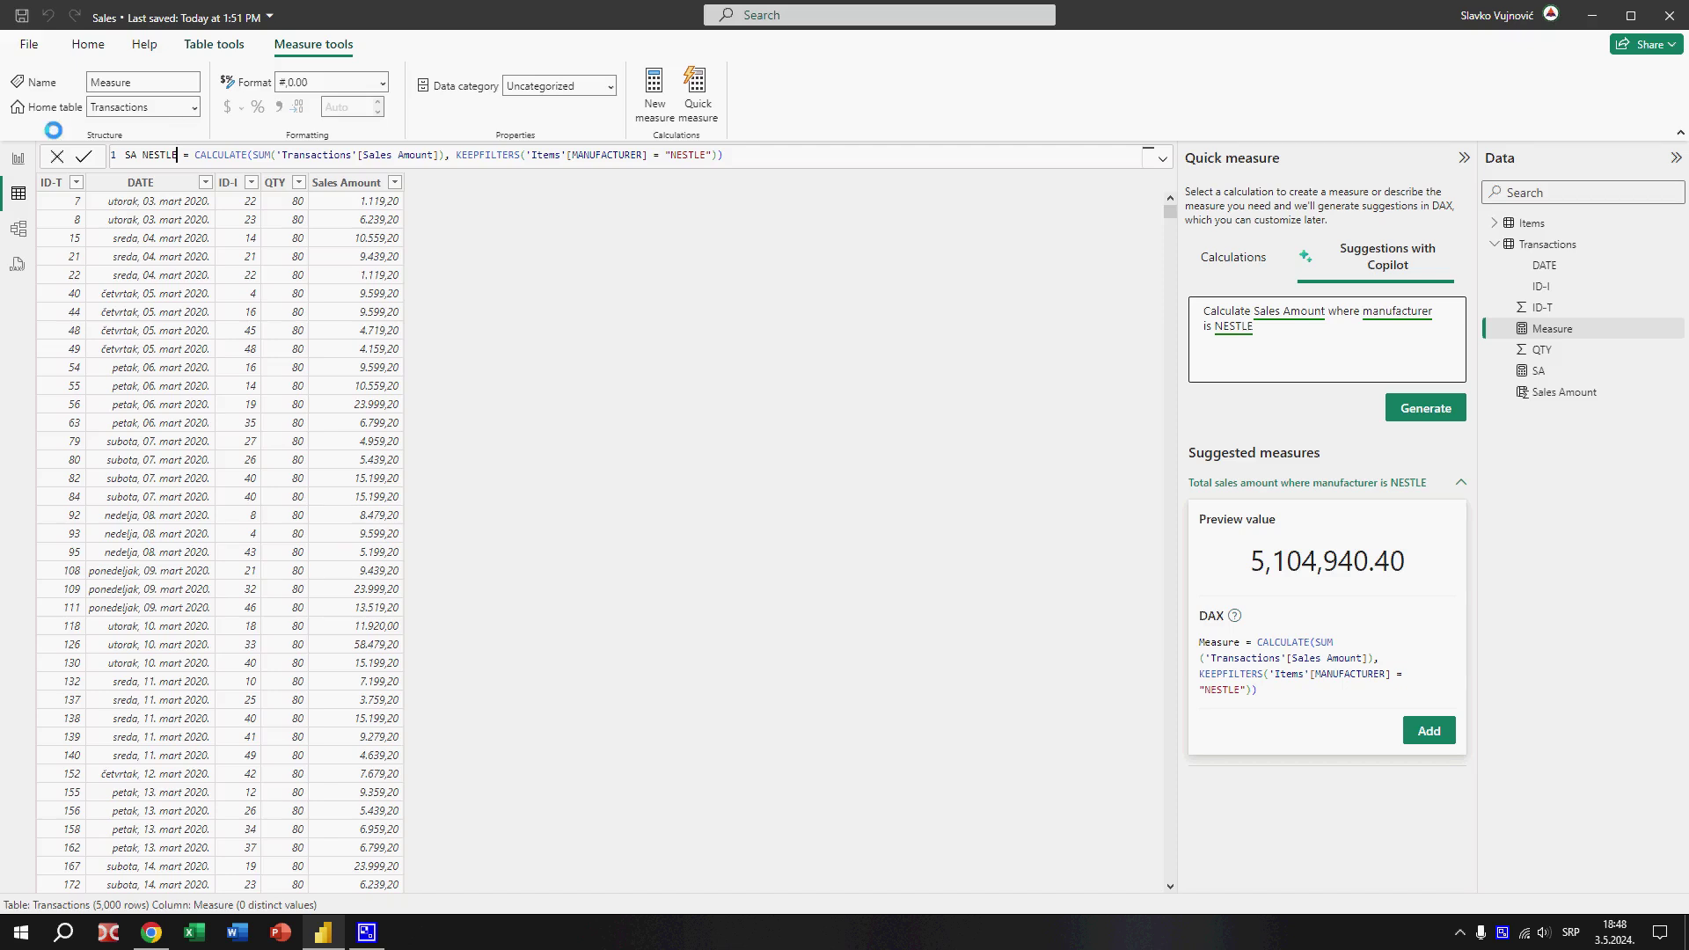
left_click(85, 156)
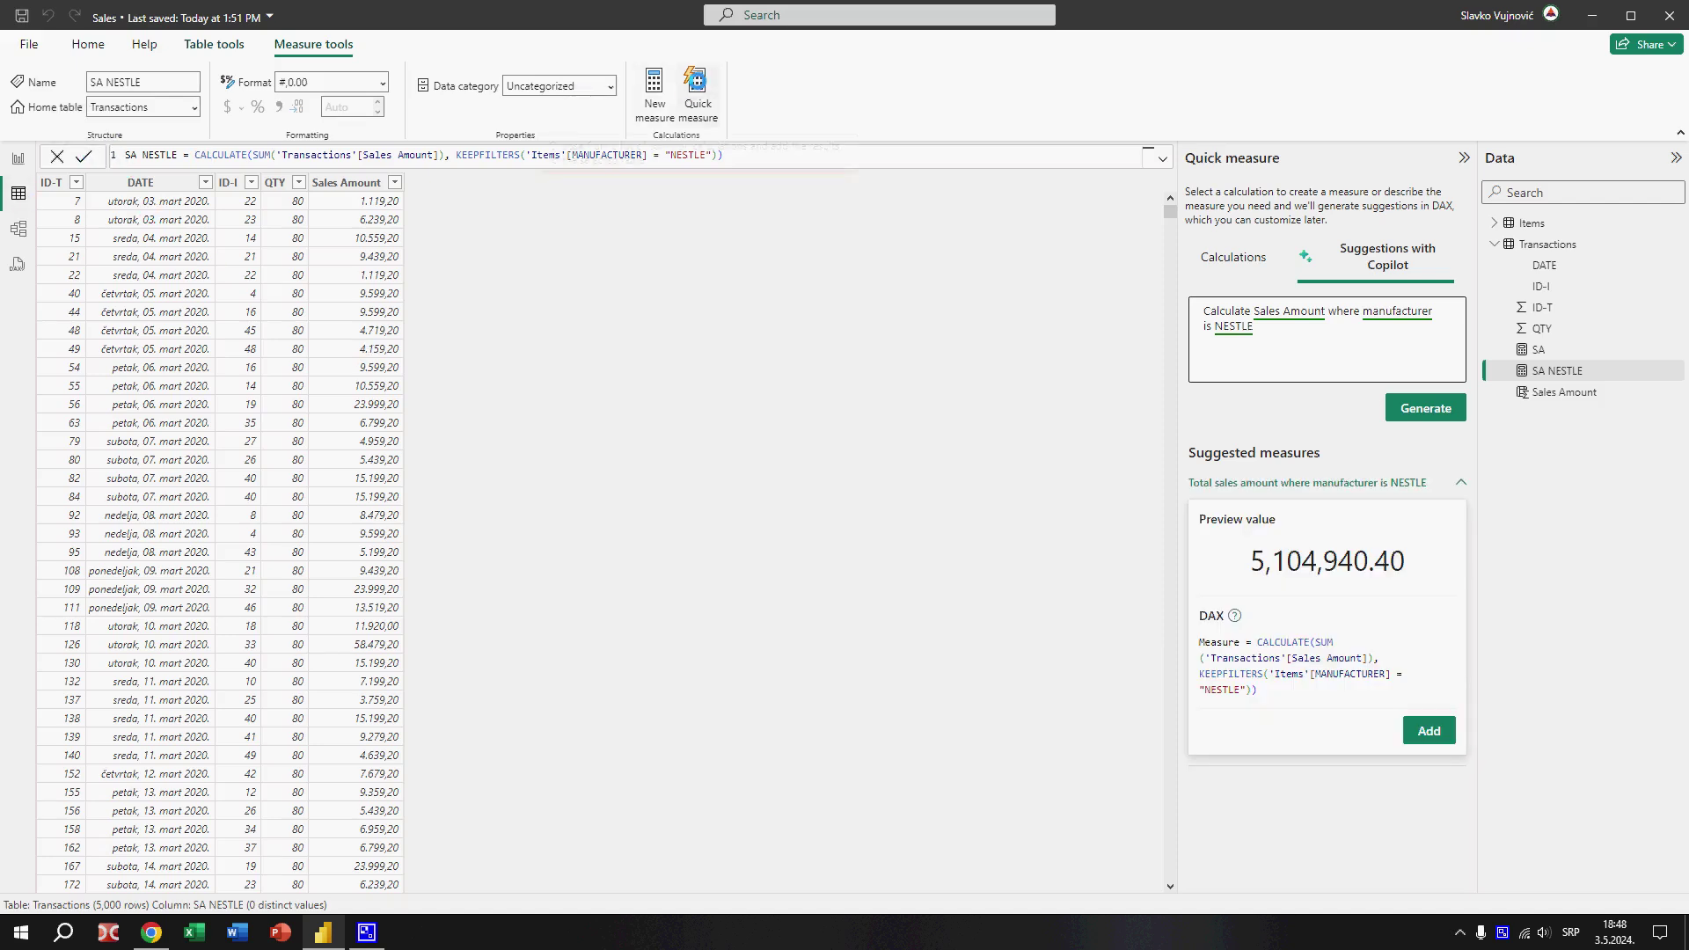
- Generate a new Copilot quick measure suggestion for "Calculate shae o Sales Amount were manufacturer is NESTLE, compared to total sales amount"
left_click(697, 82)
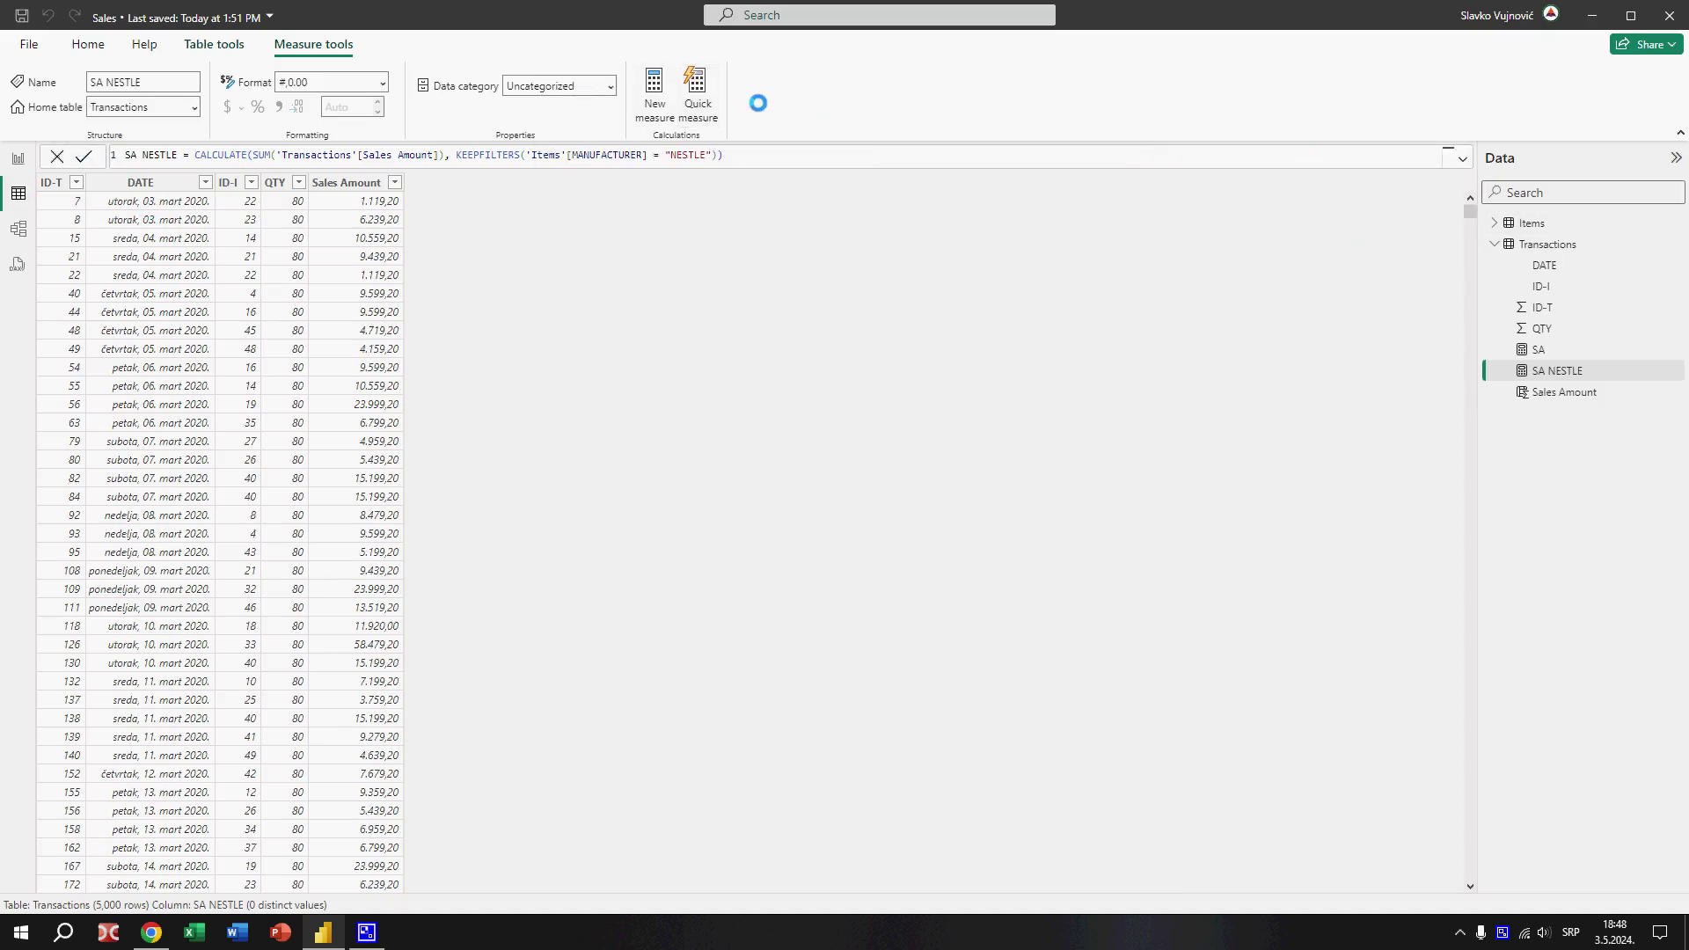
left_click(1397, 252)
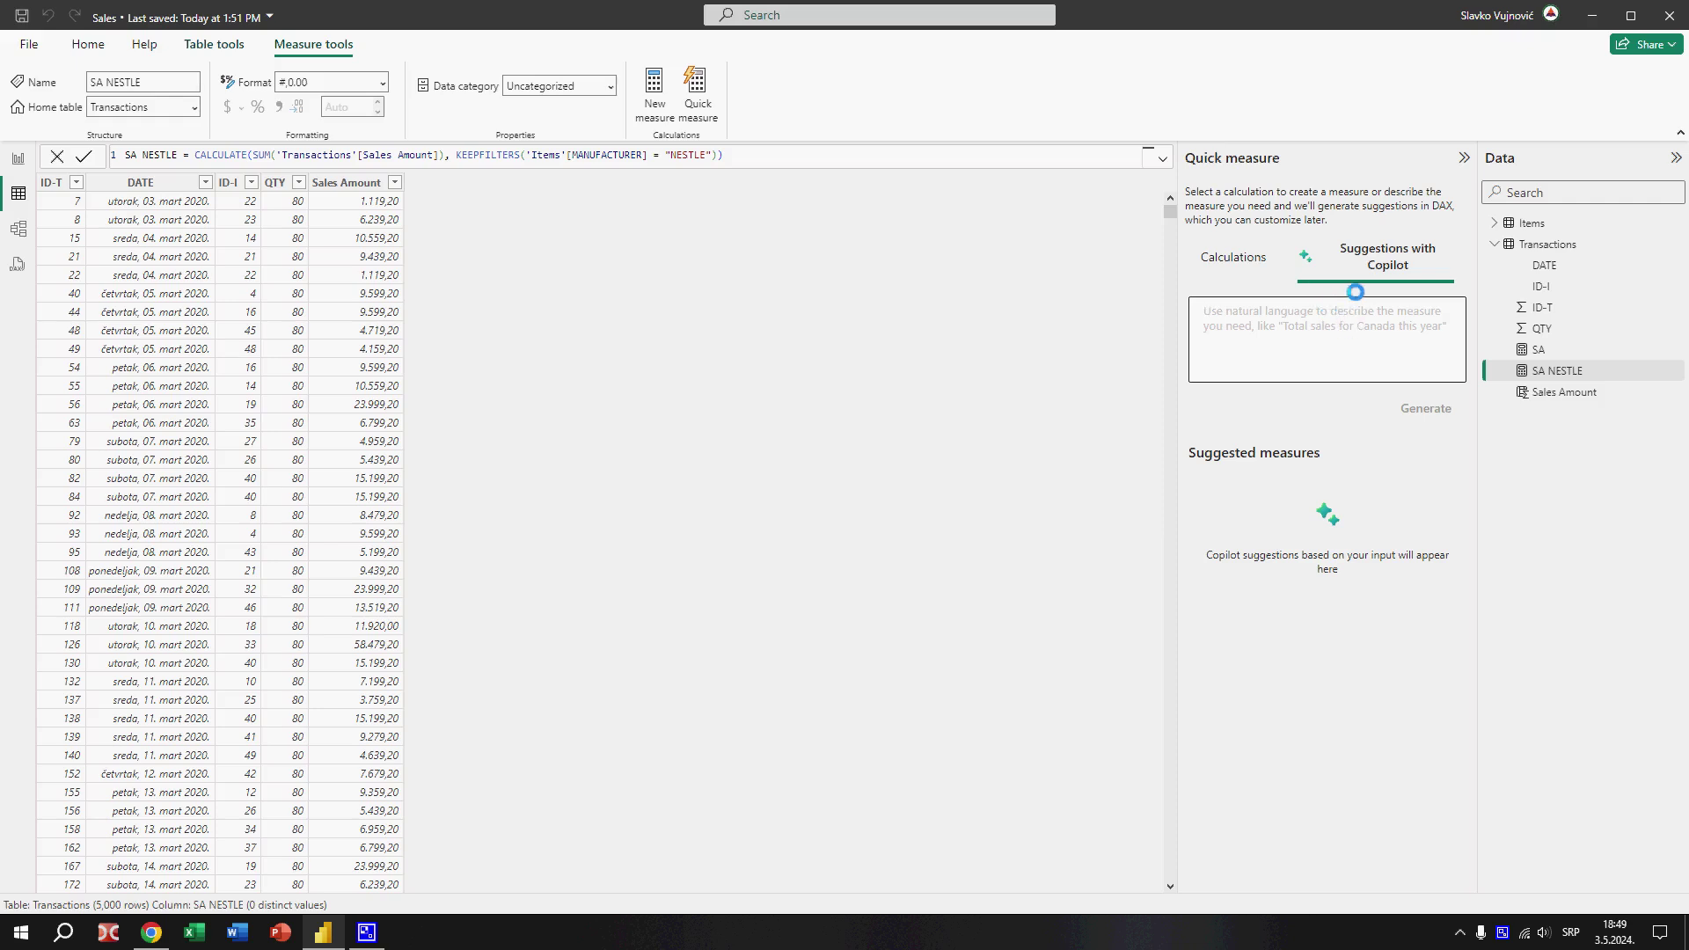
type("Calculate ")
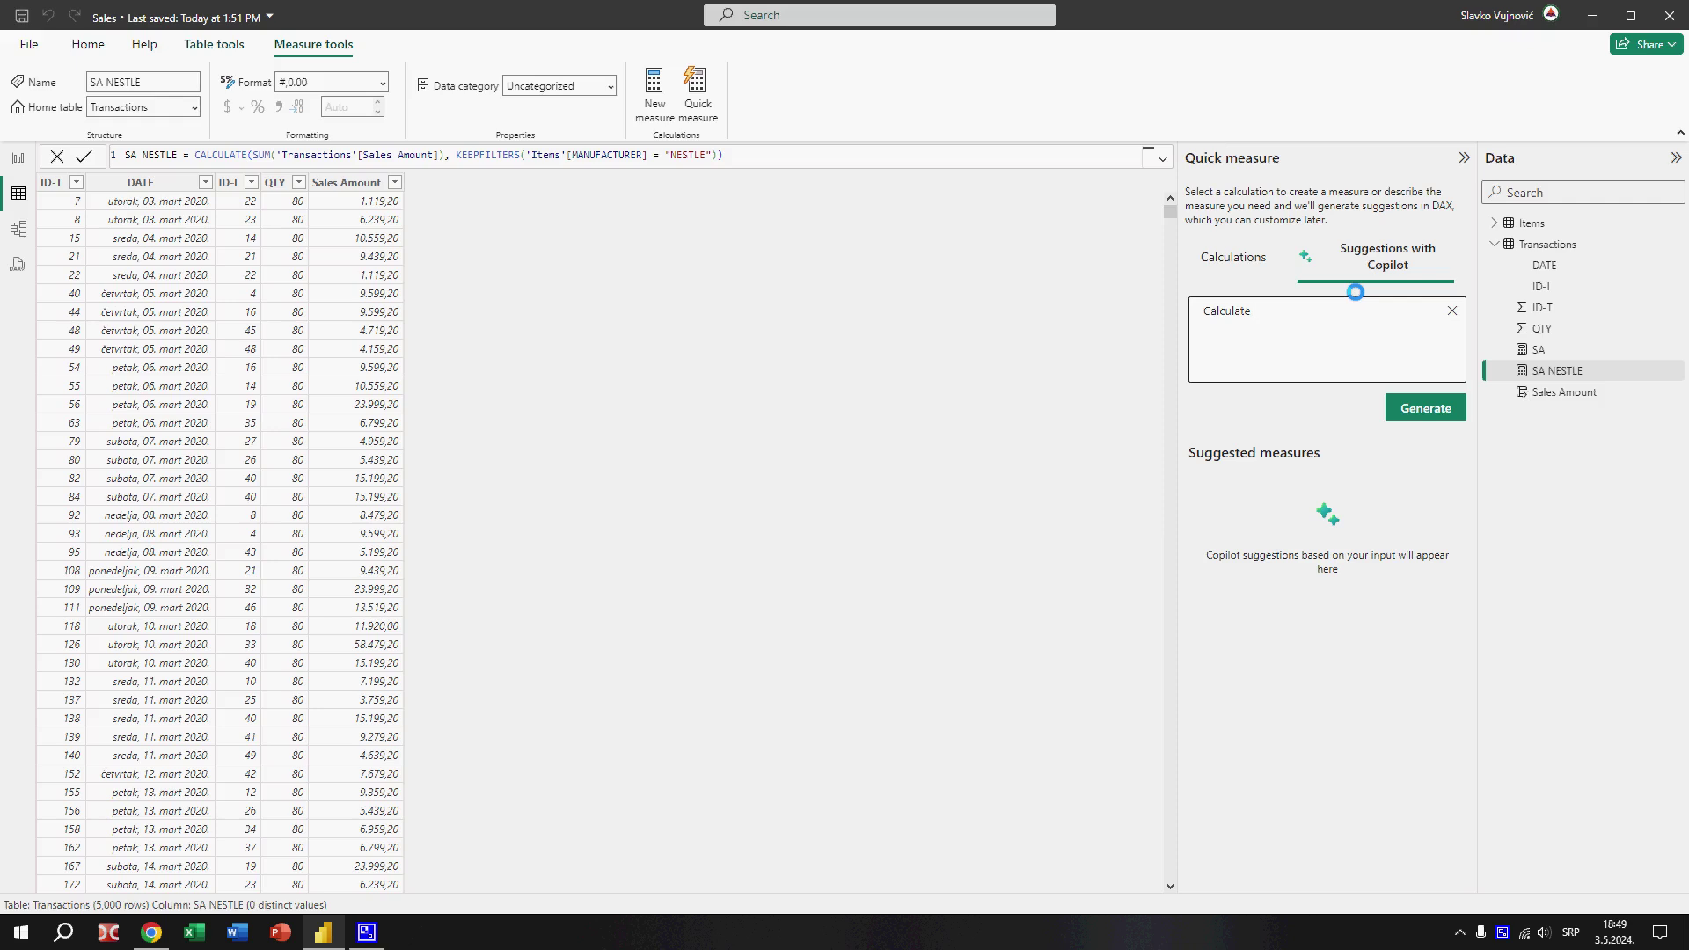
type("shae o Sales Amon")
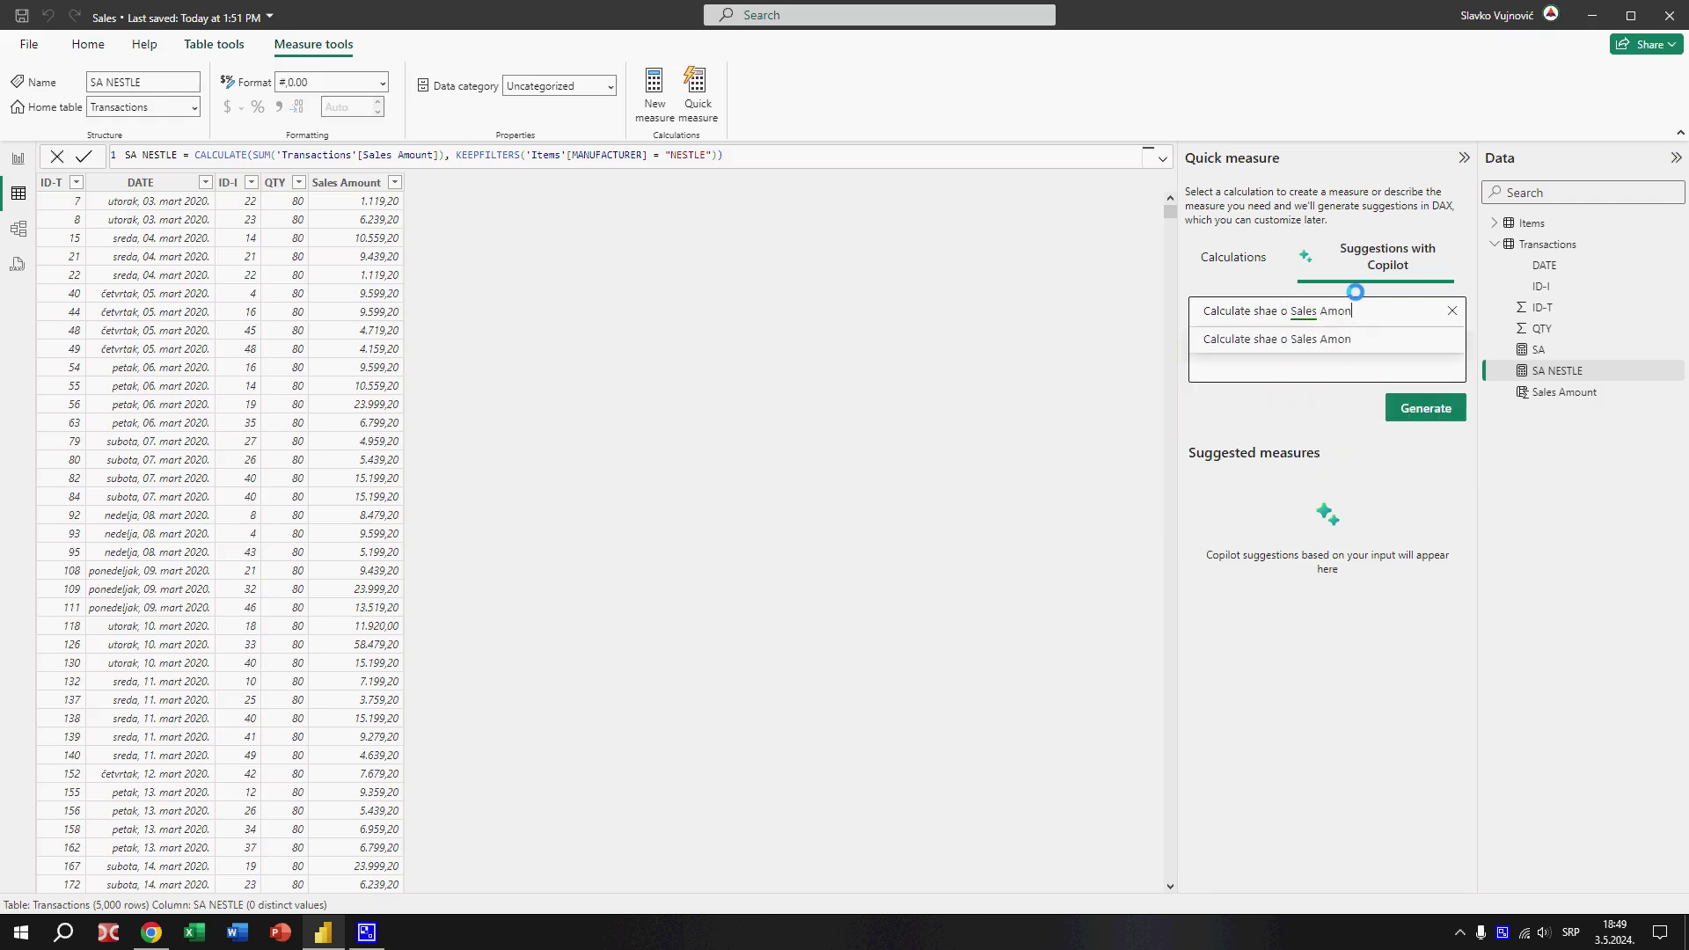
key("BackSpace")
type("unt w")
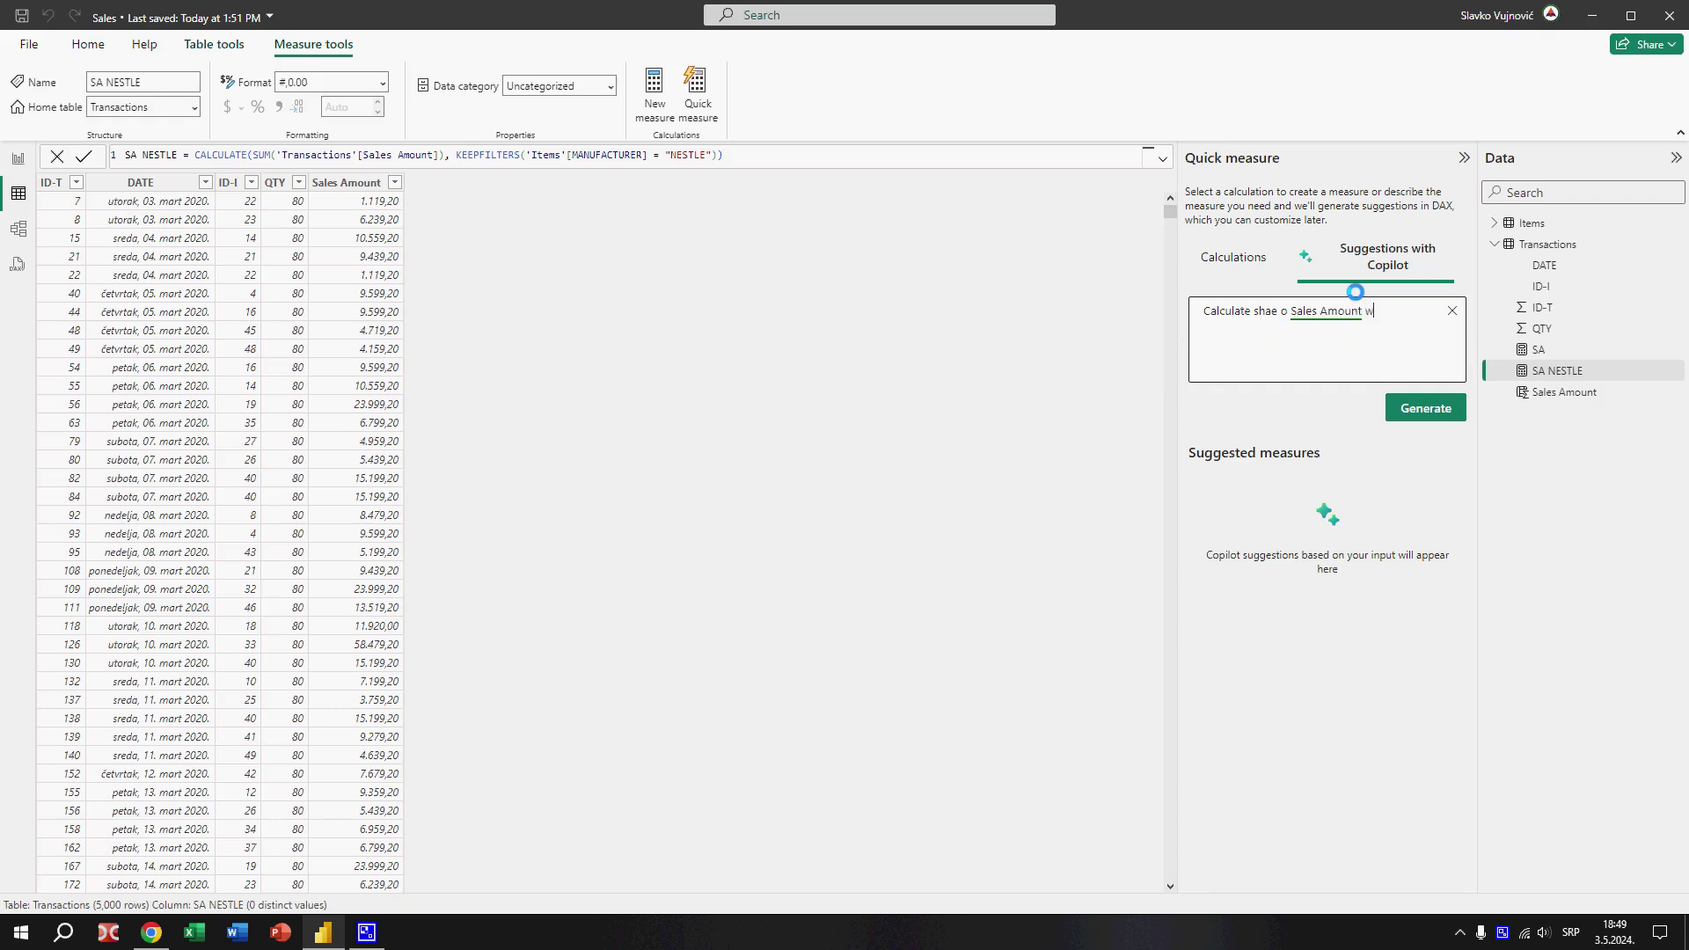
type("ere manufactu")
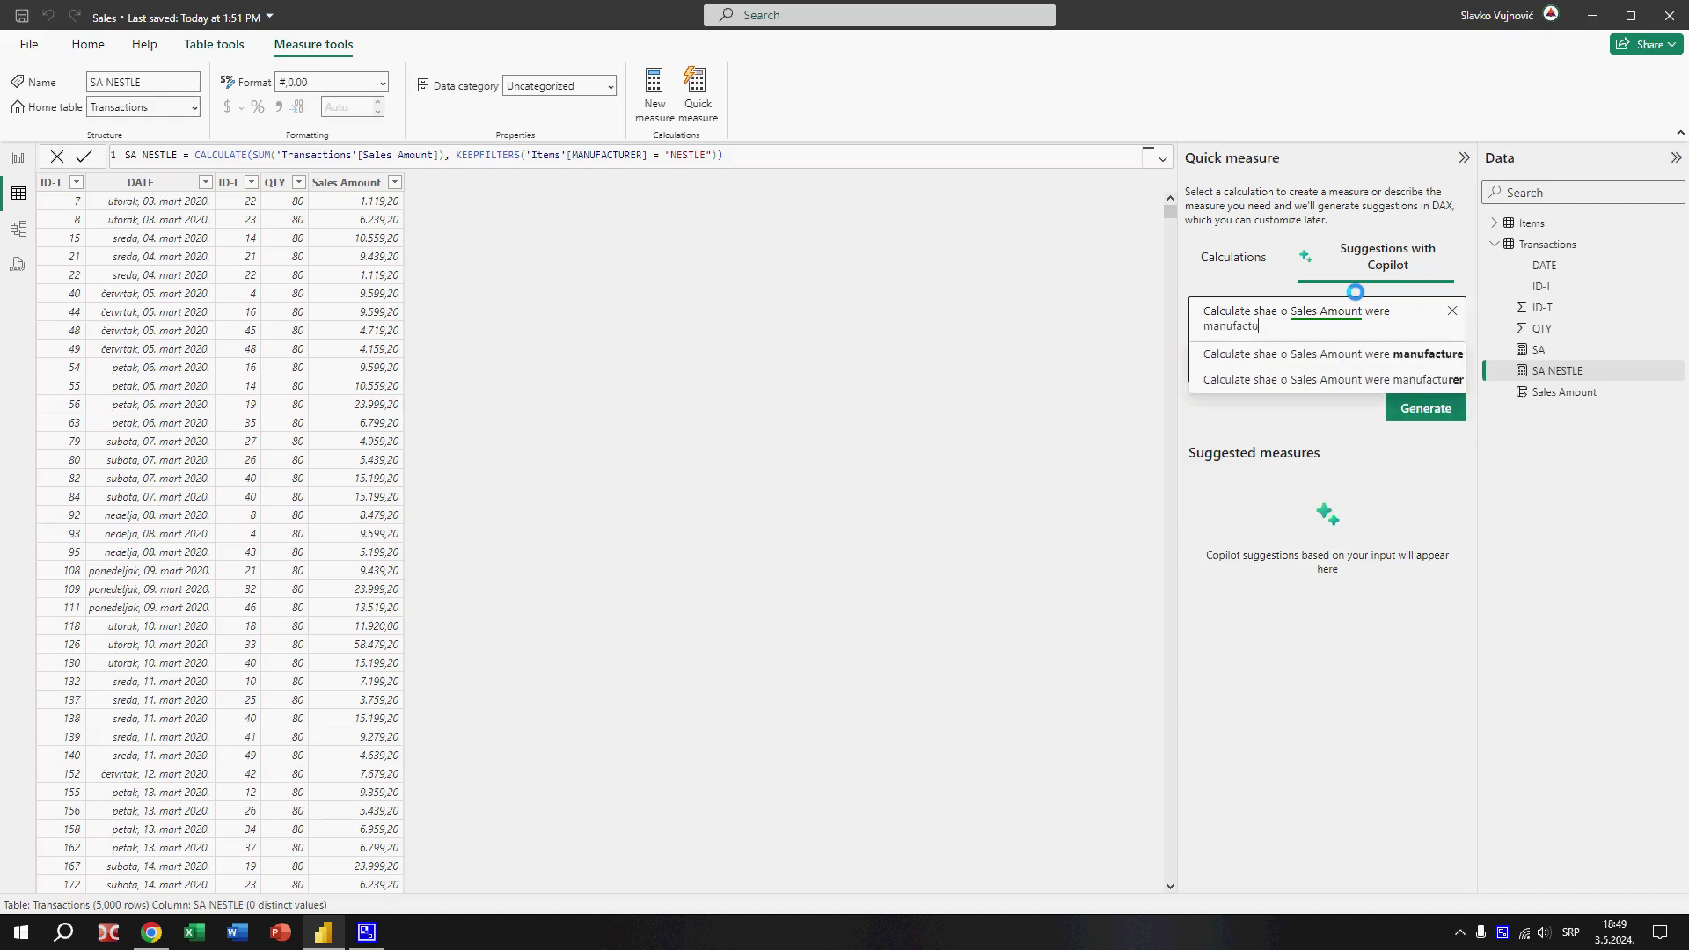
type("rer is NE")
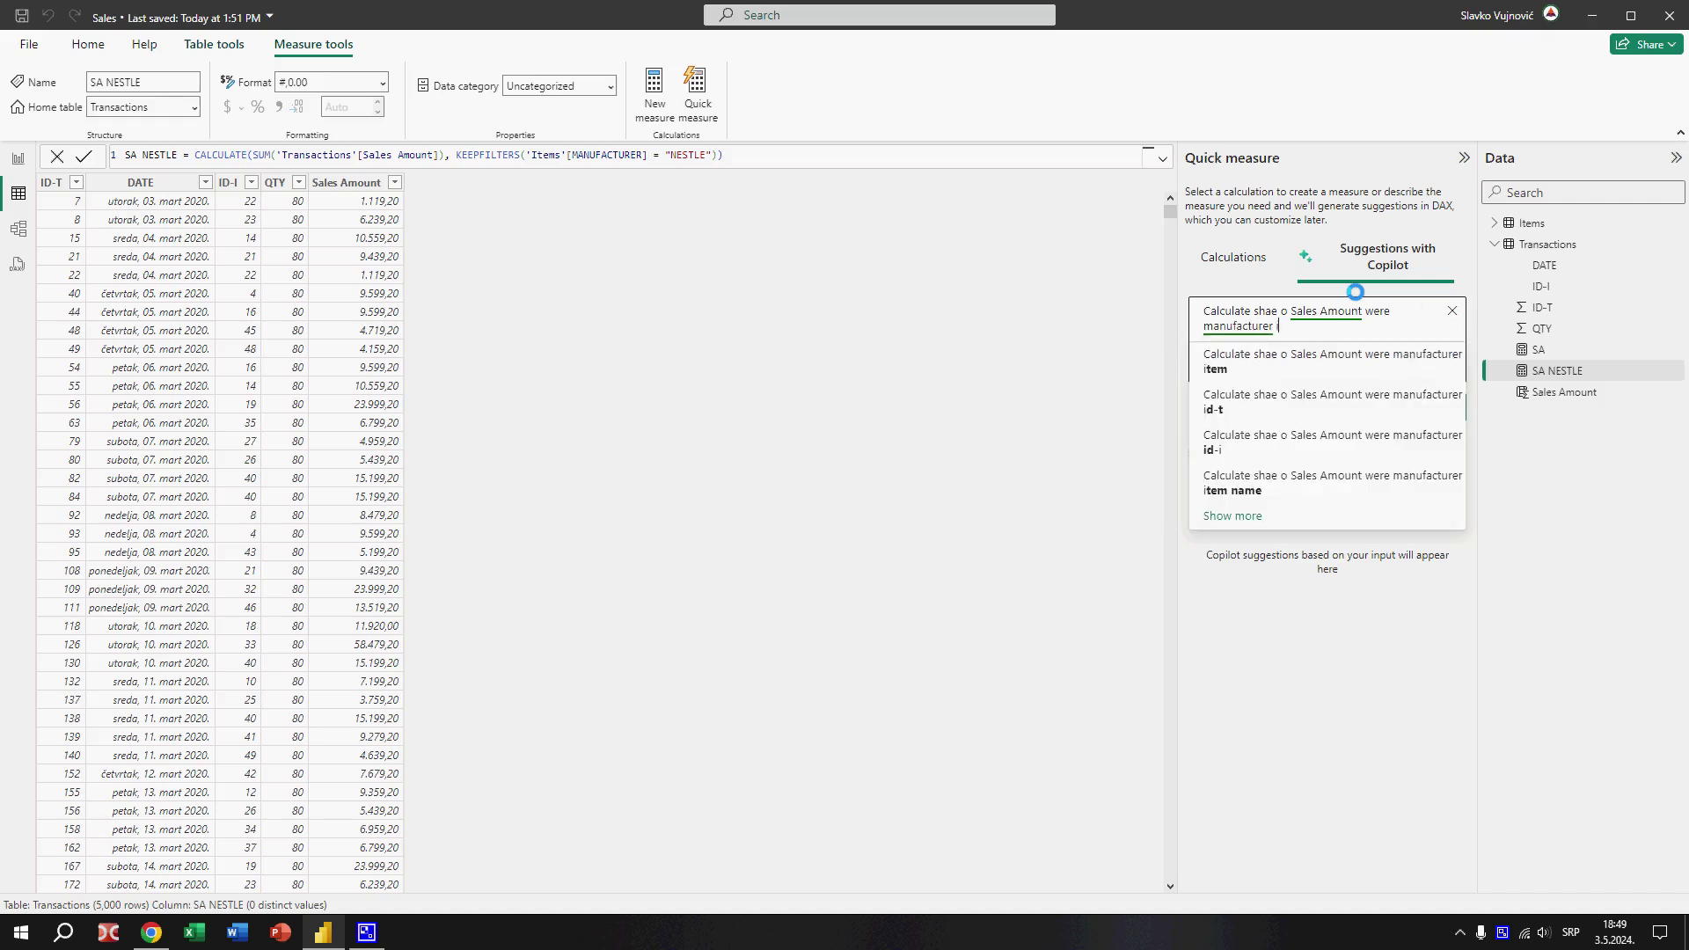
type("S")
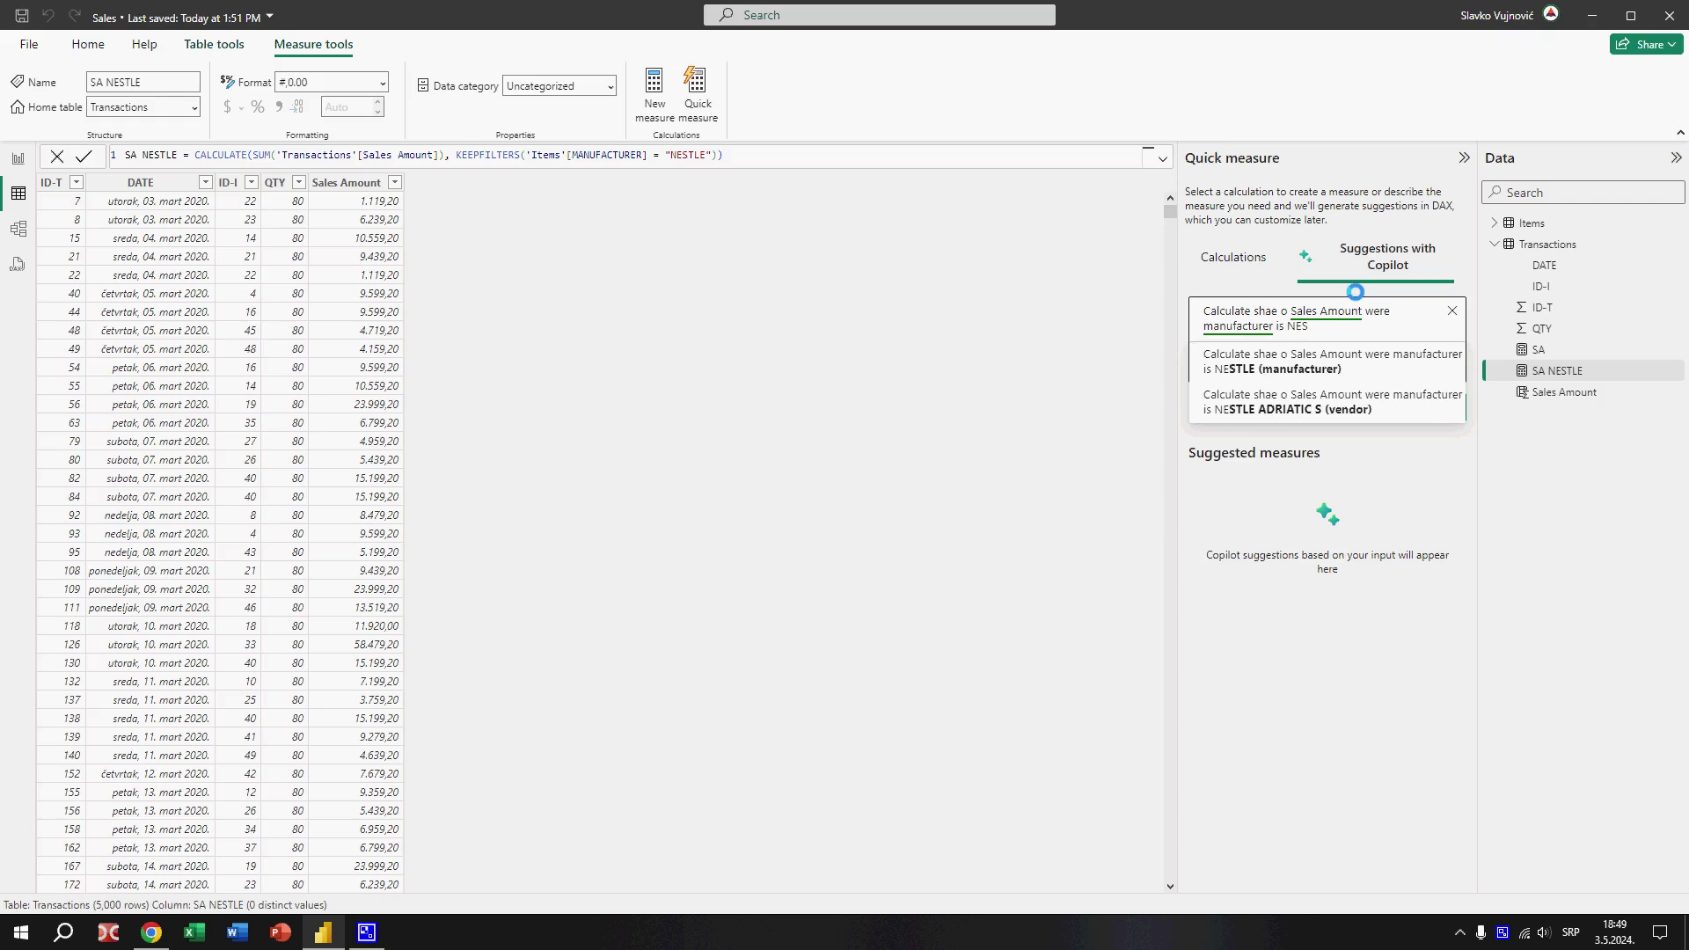
type("TLE")
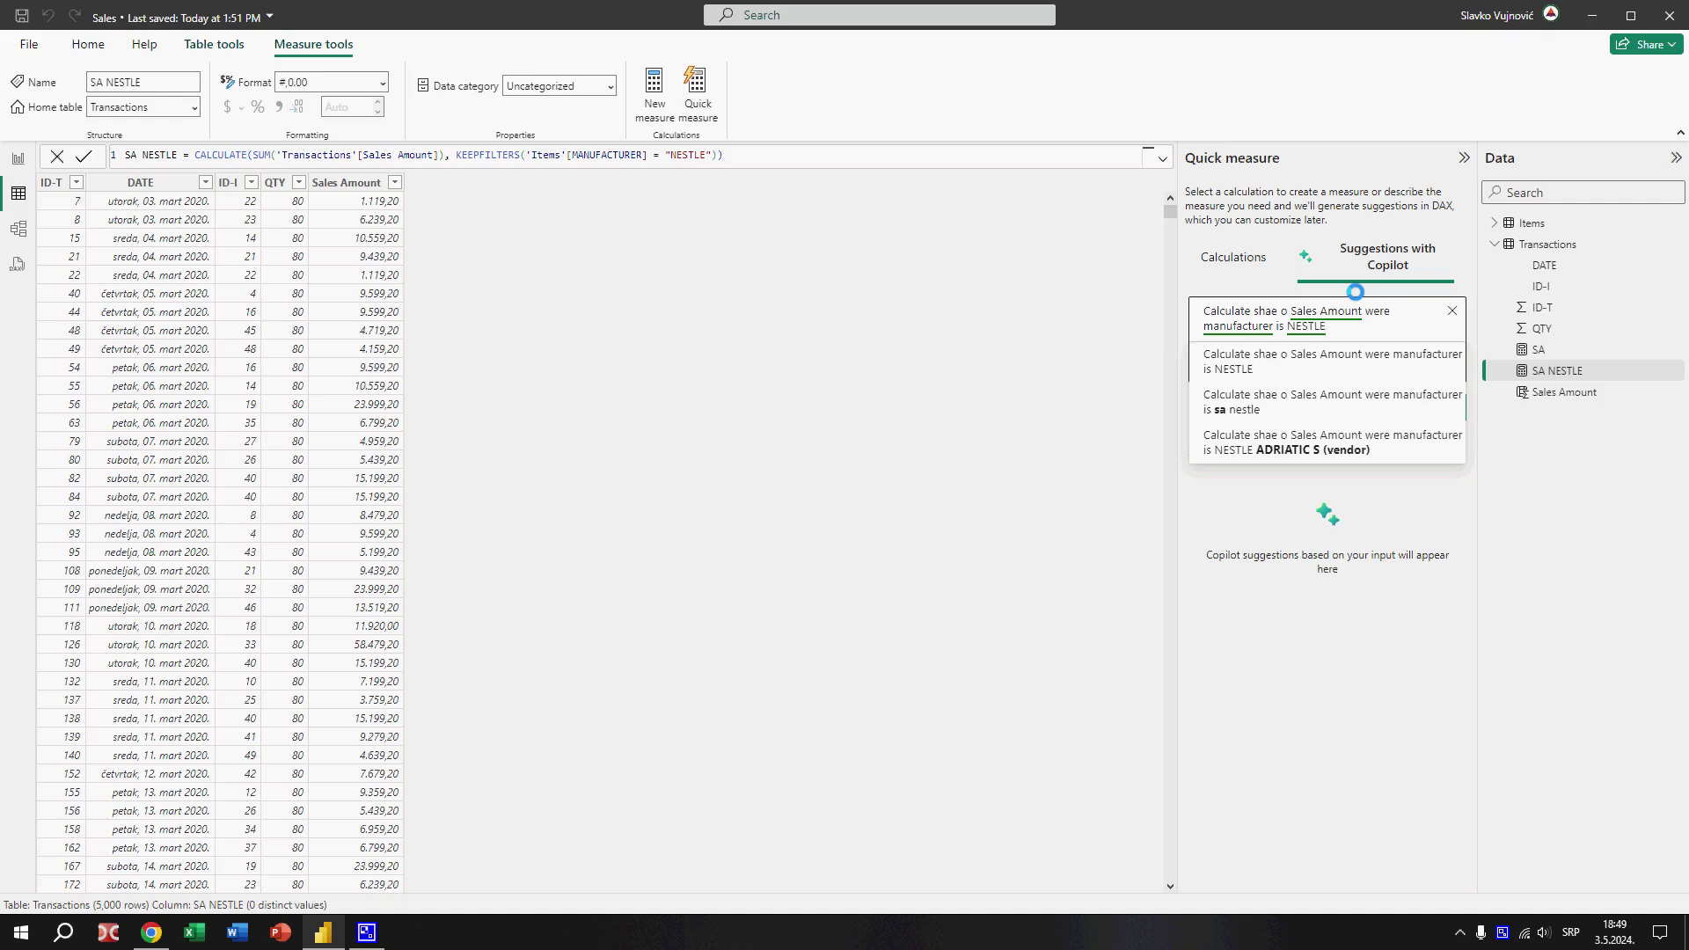
type(", compared ")
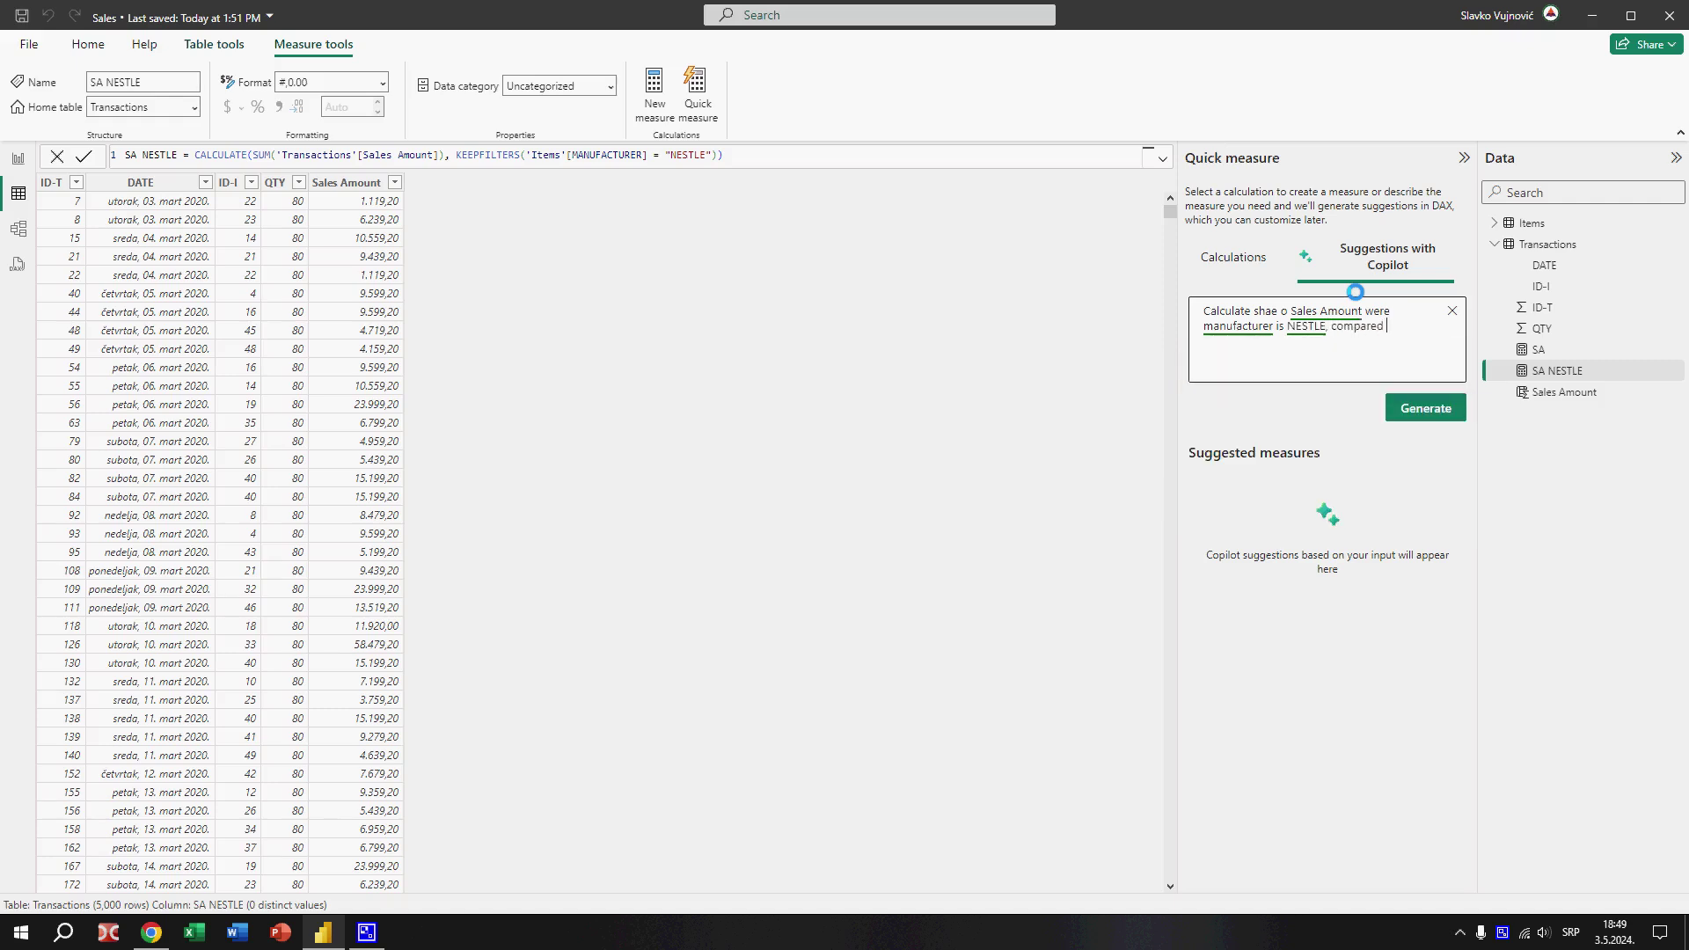
type("to")
type("tot")
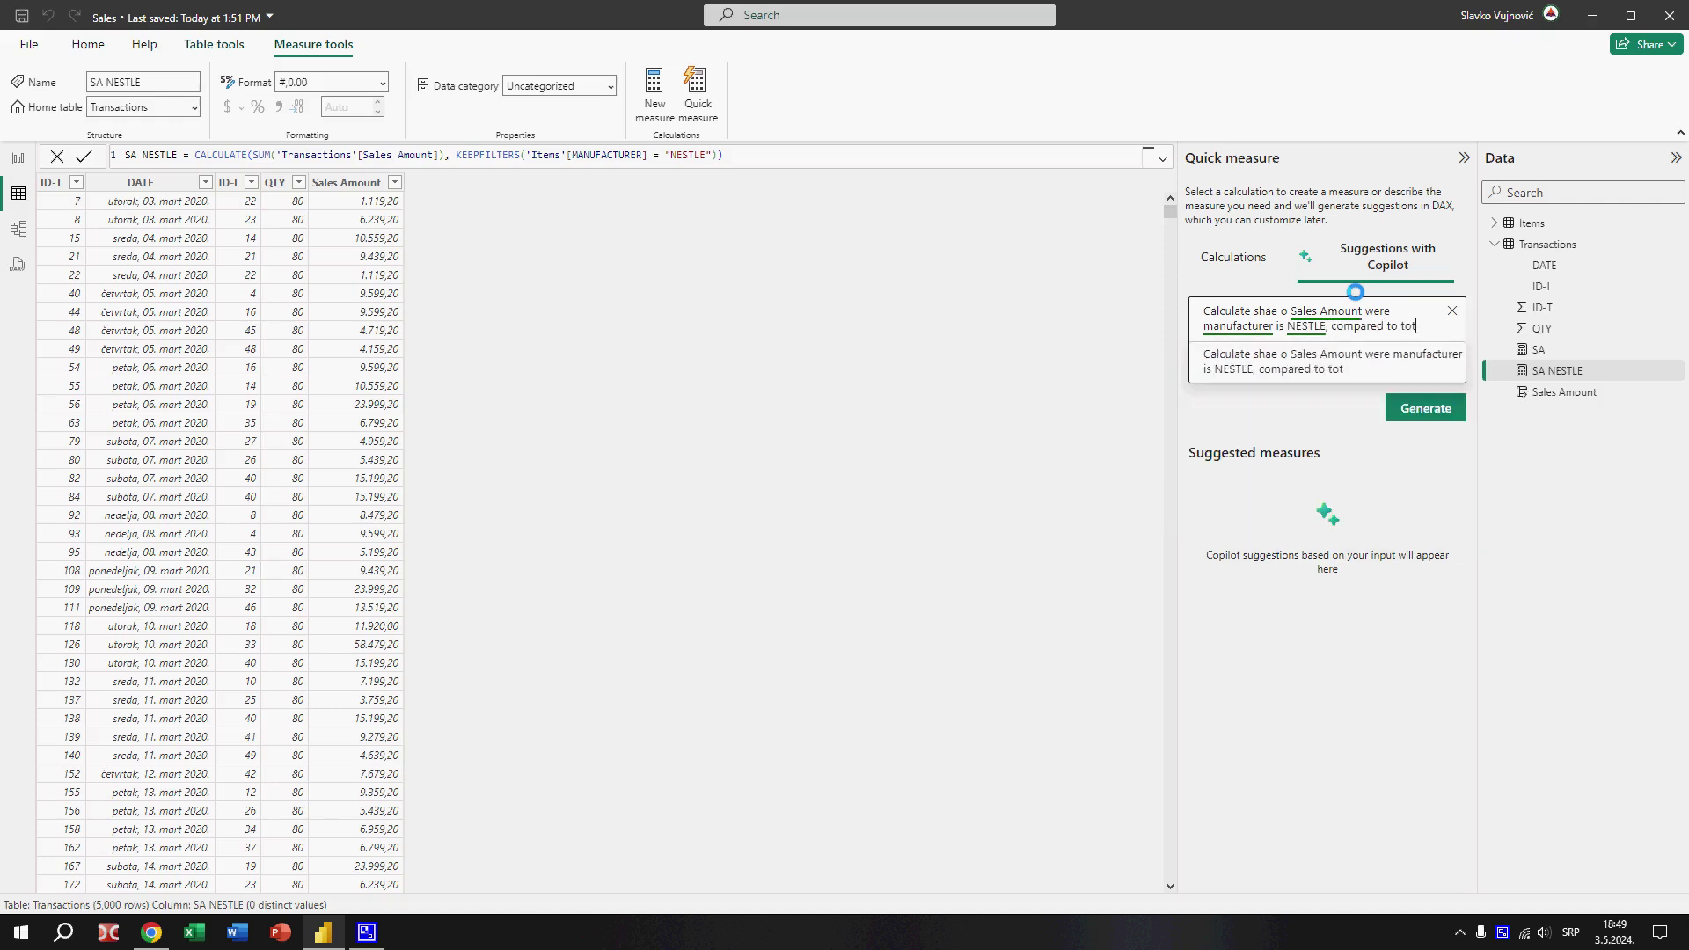
type("al sale")
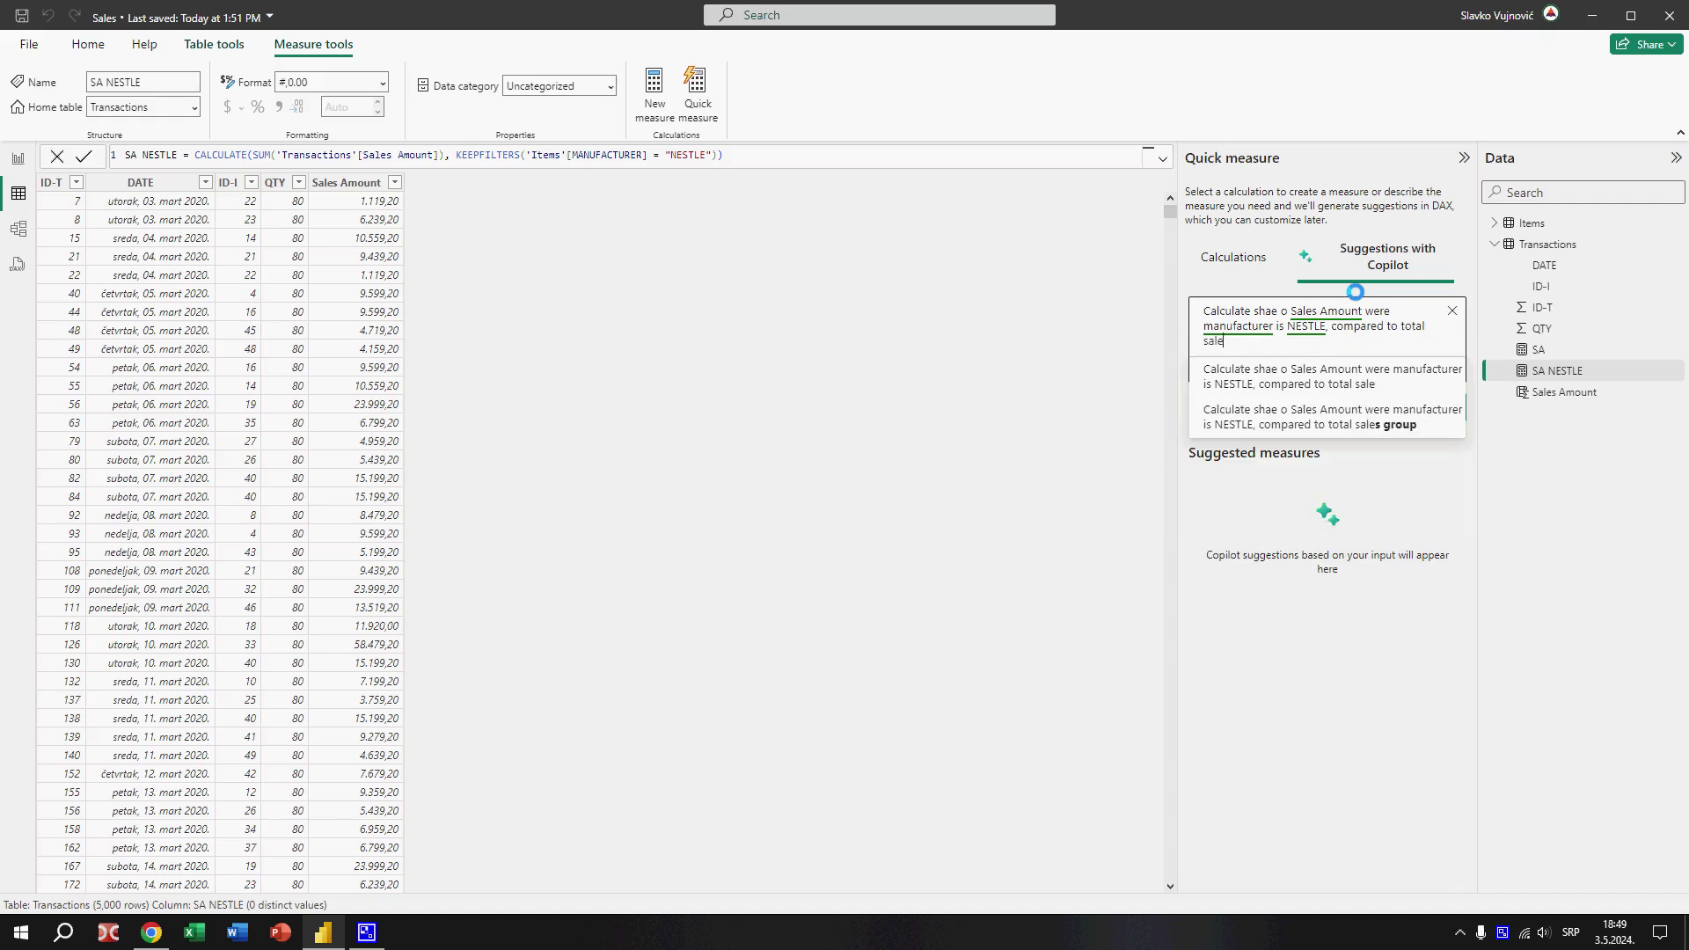
type("s amount")
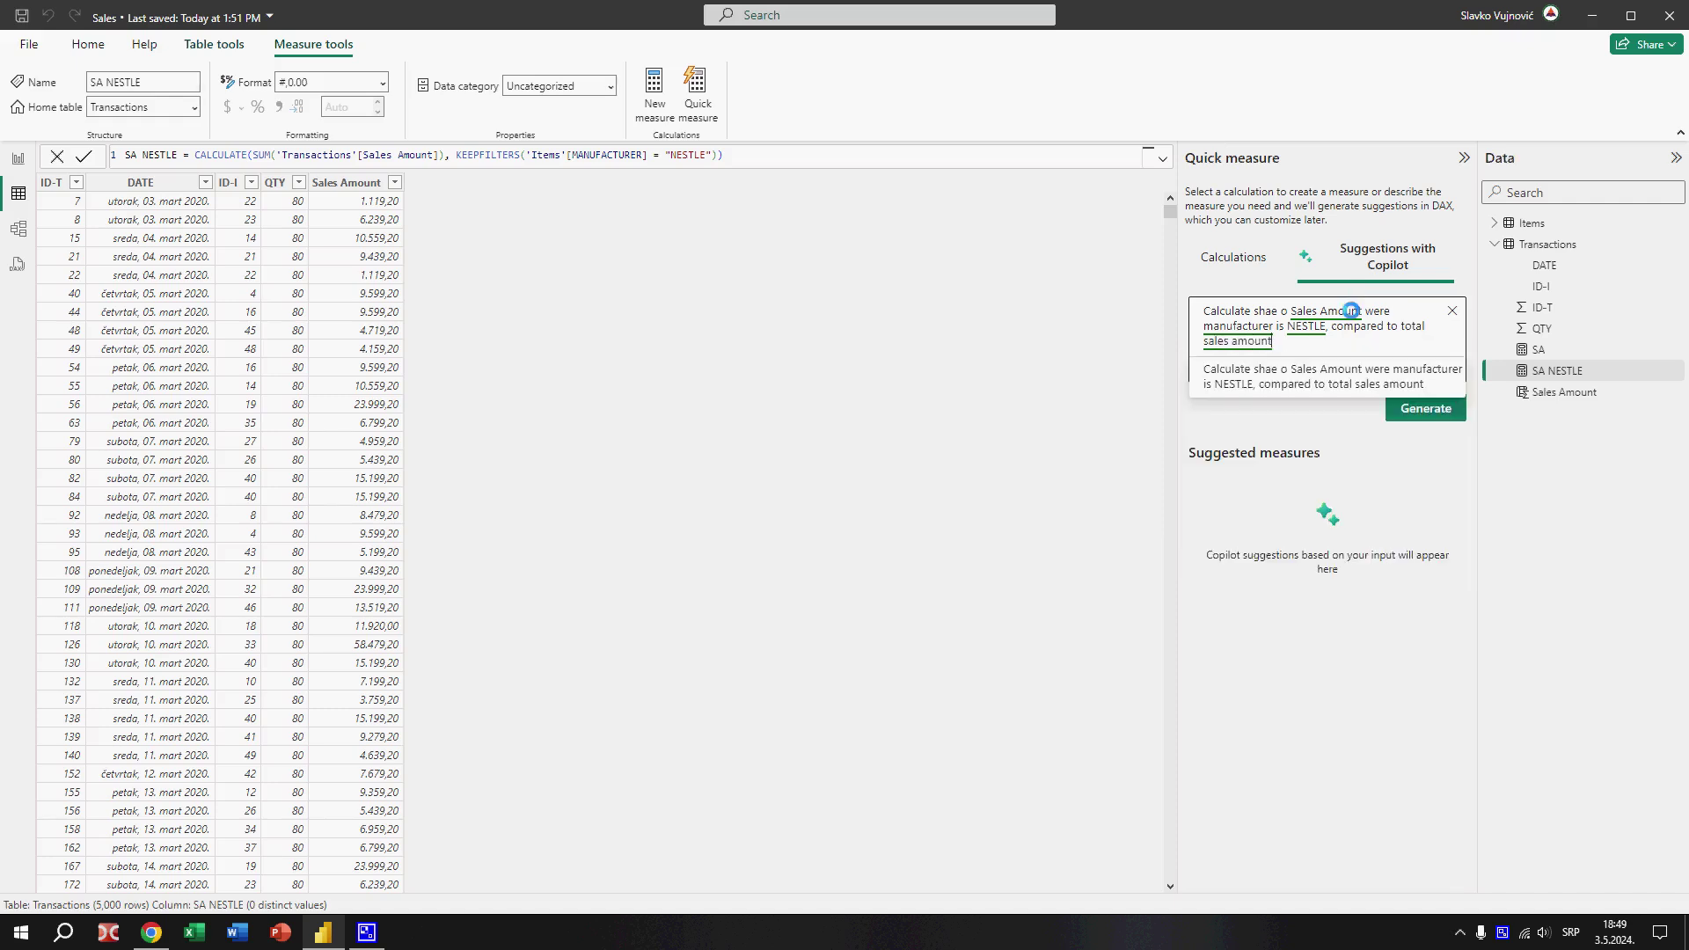
left_click(1361, 379)
left_click(1435, 411)
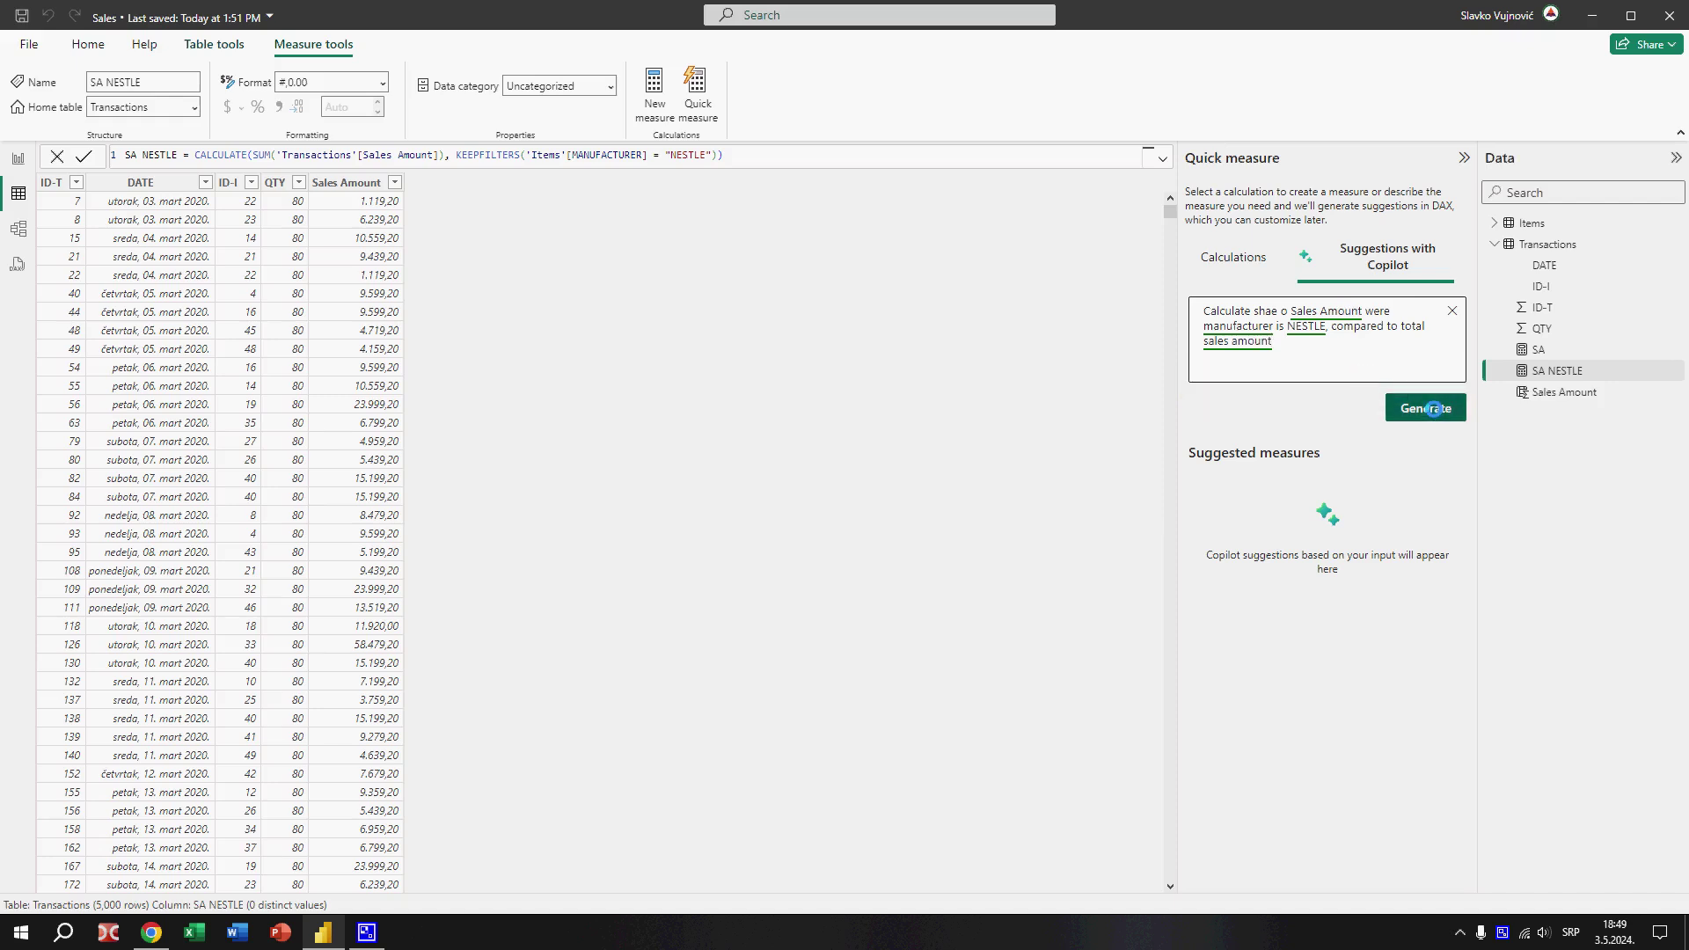